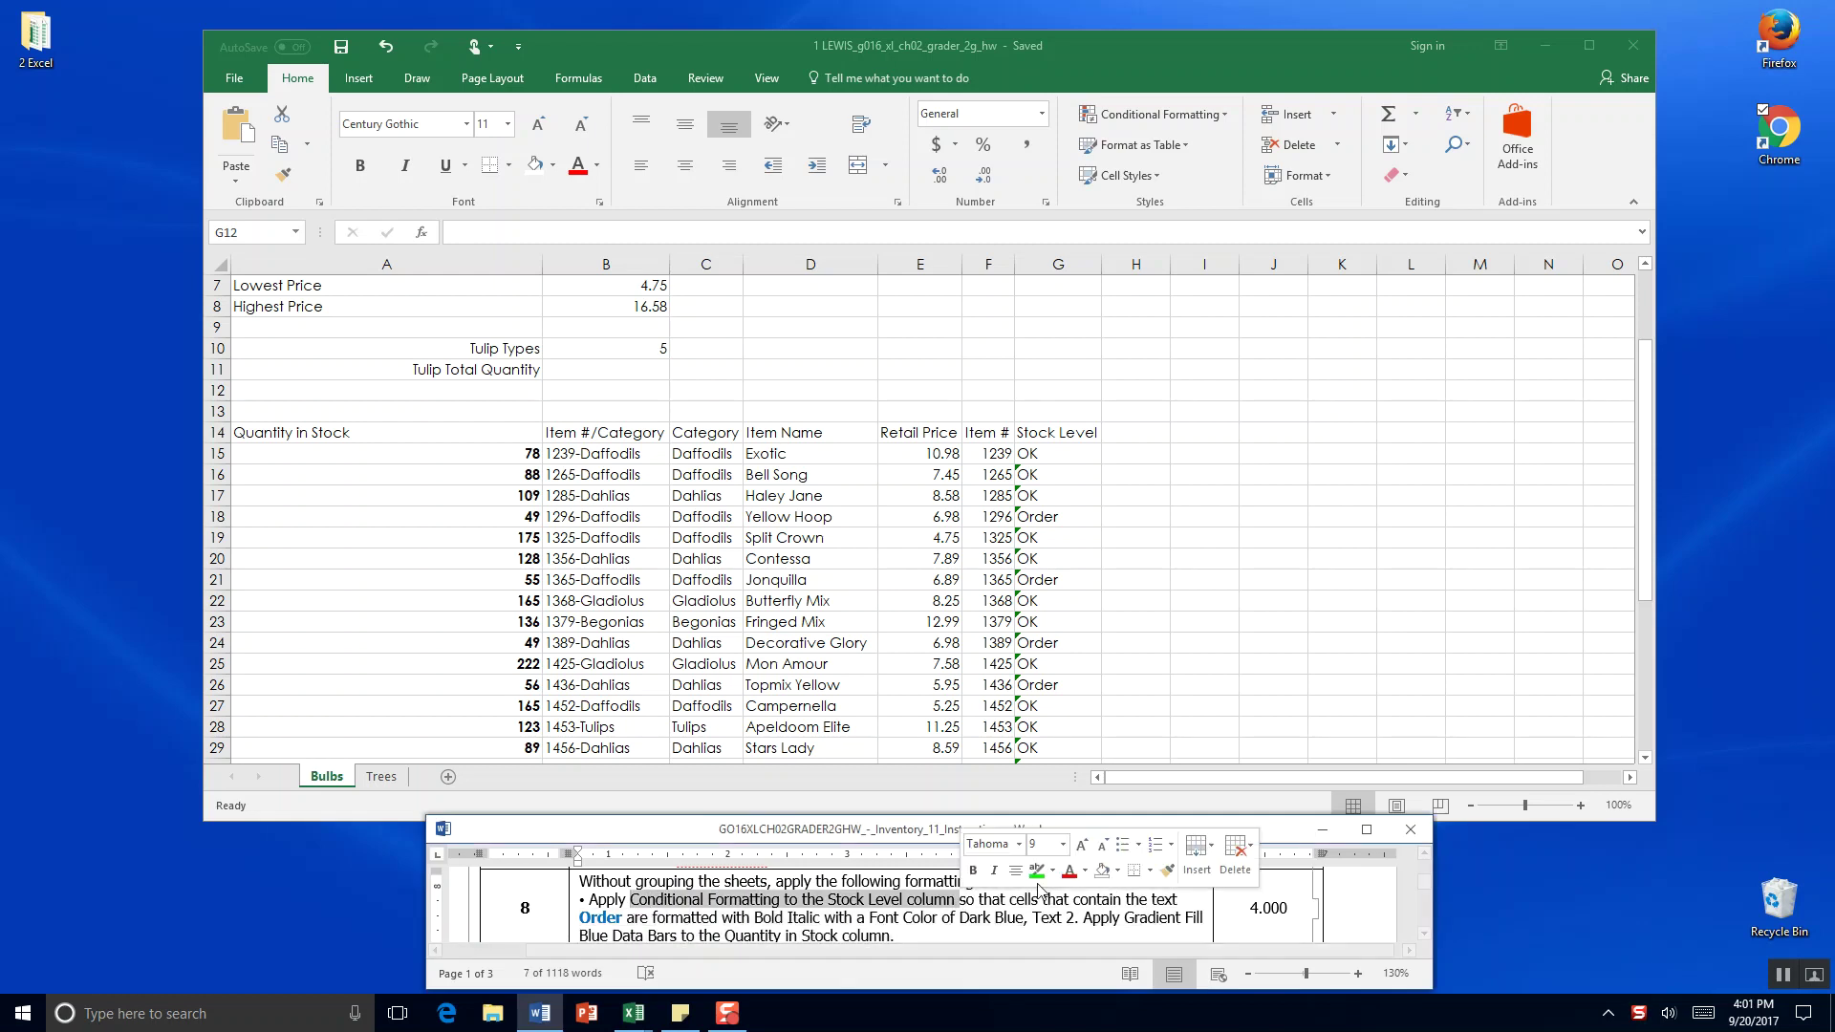
In Word, highlight the Stock Level phrase green and put the data bars sentence on its own line.
{"action": "left_click", "coordinate": [1036, 871]}
{"action": "left_click", "coordinate": [1046, 921]}
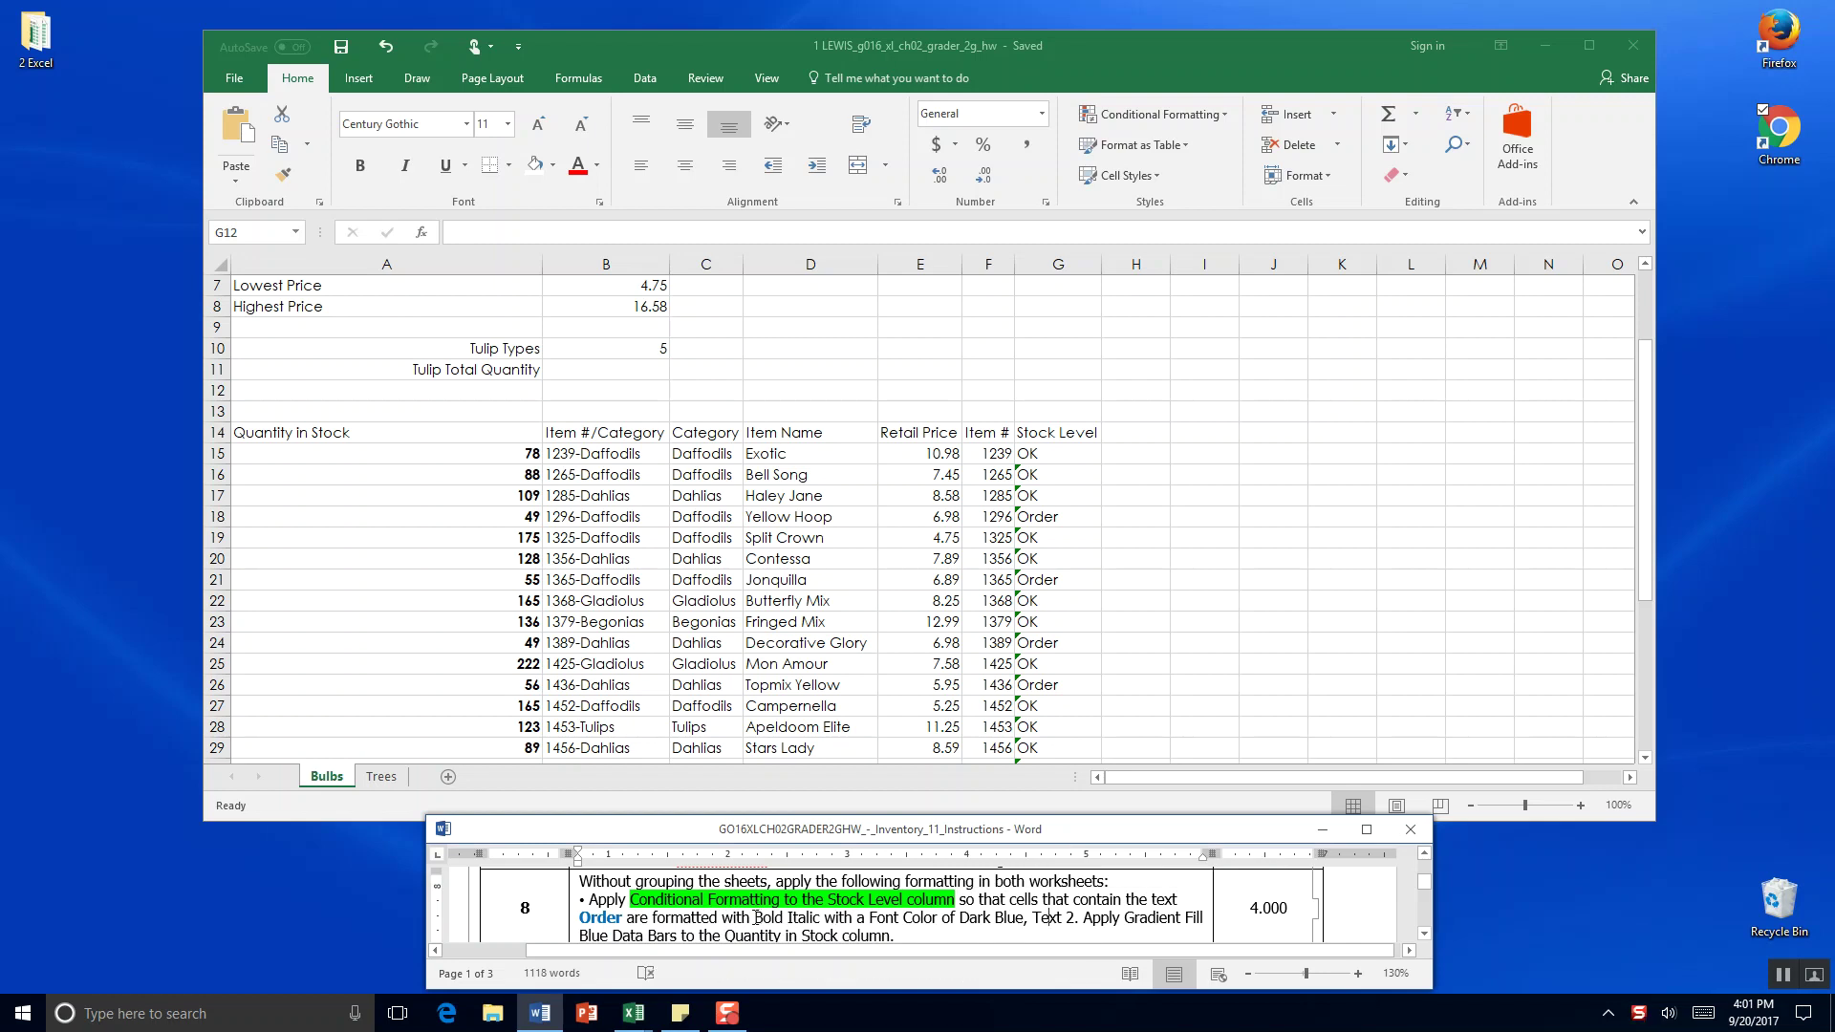
{"action": "left_click_drag", "start_coordinate": [754, 918], "coordinate": [1071, 919]}
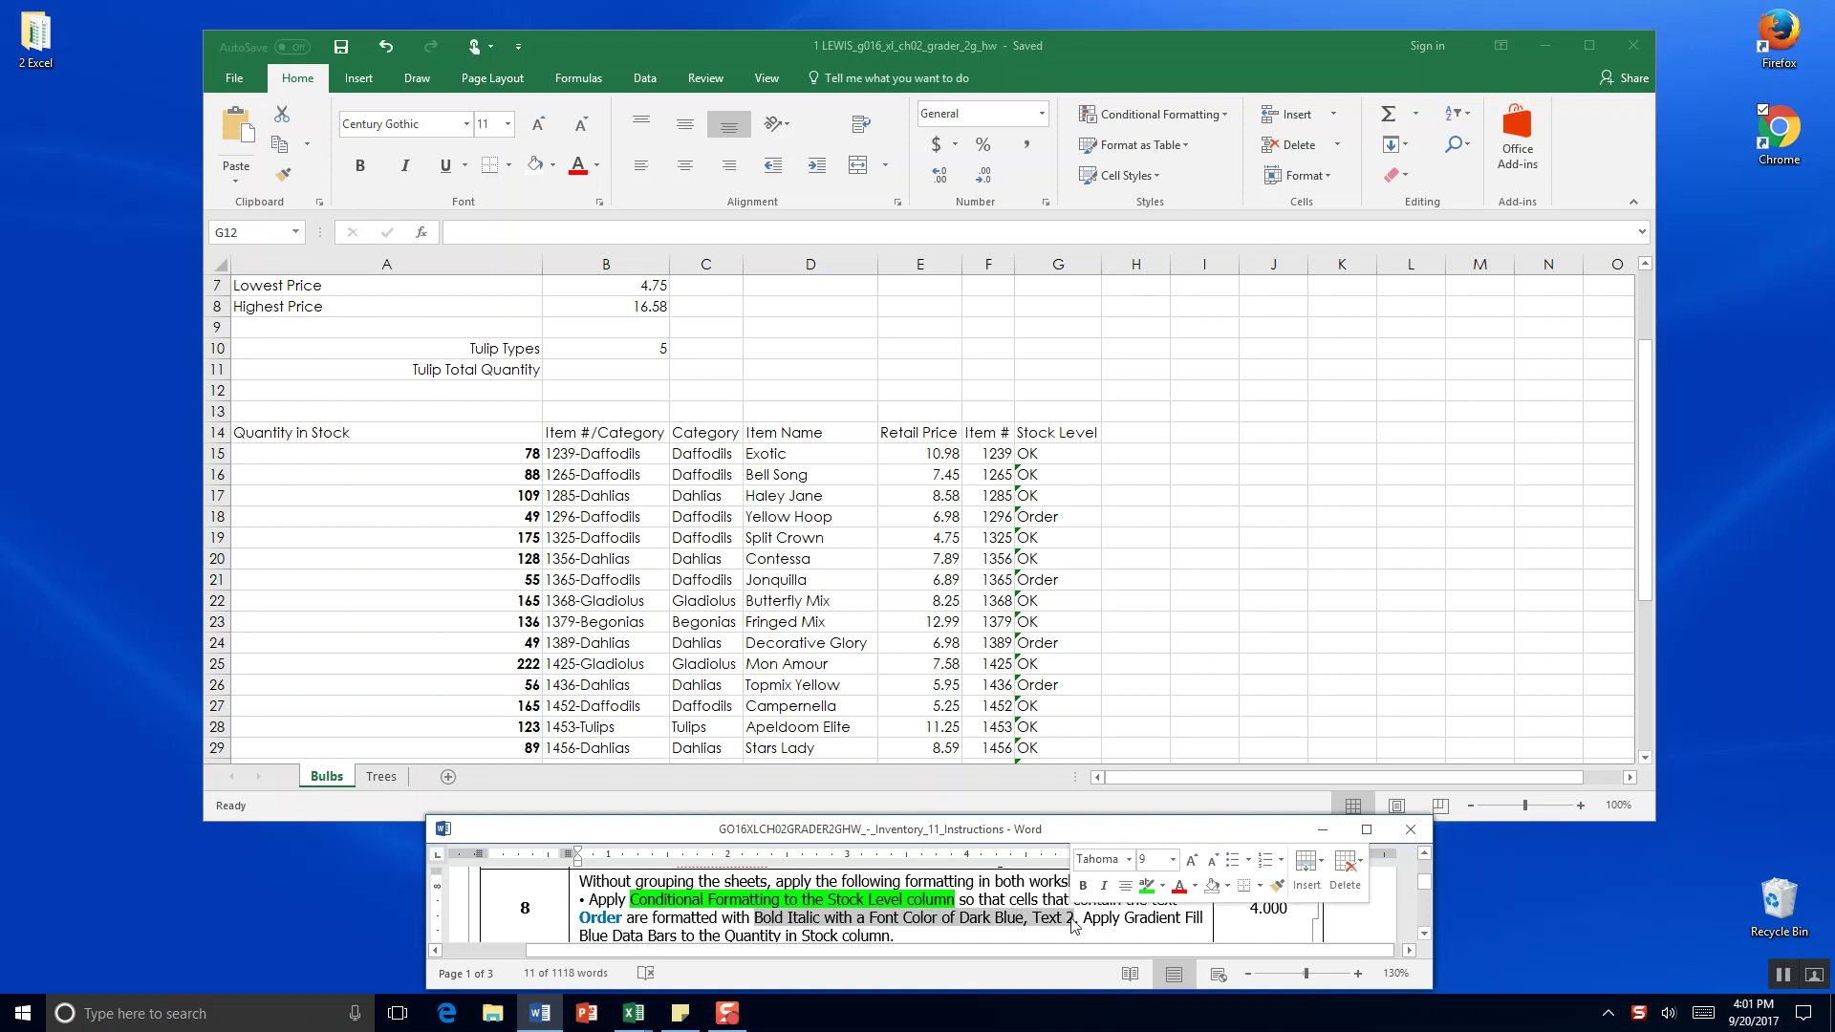
{"action": "left_click", "coordinate": [1085, 919]}
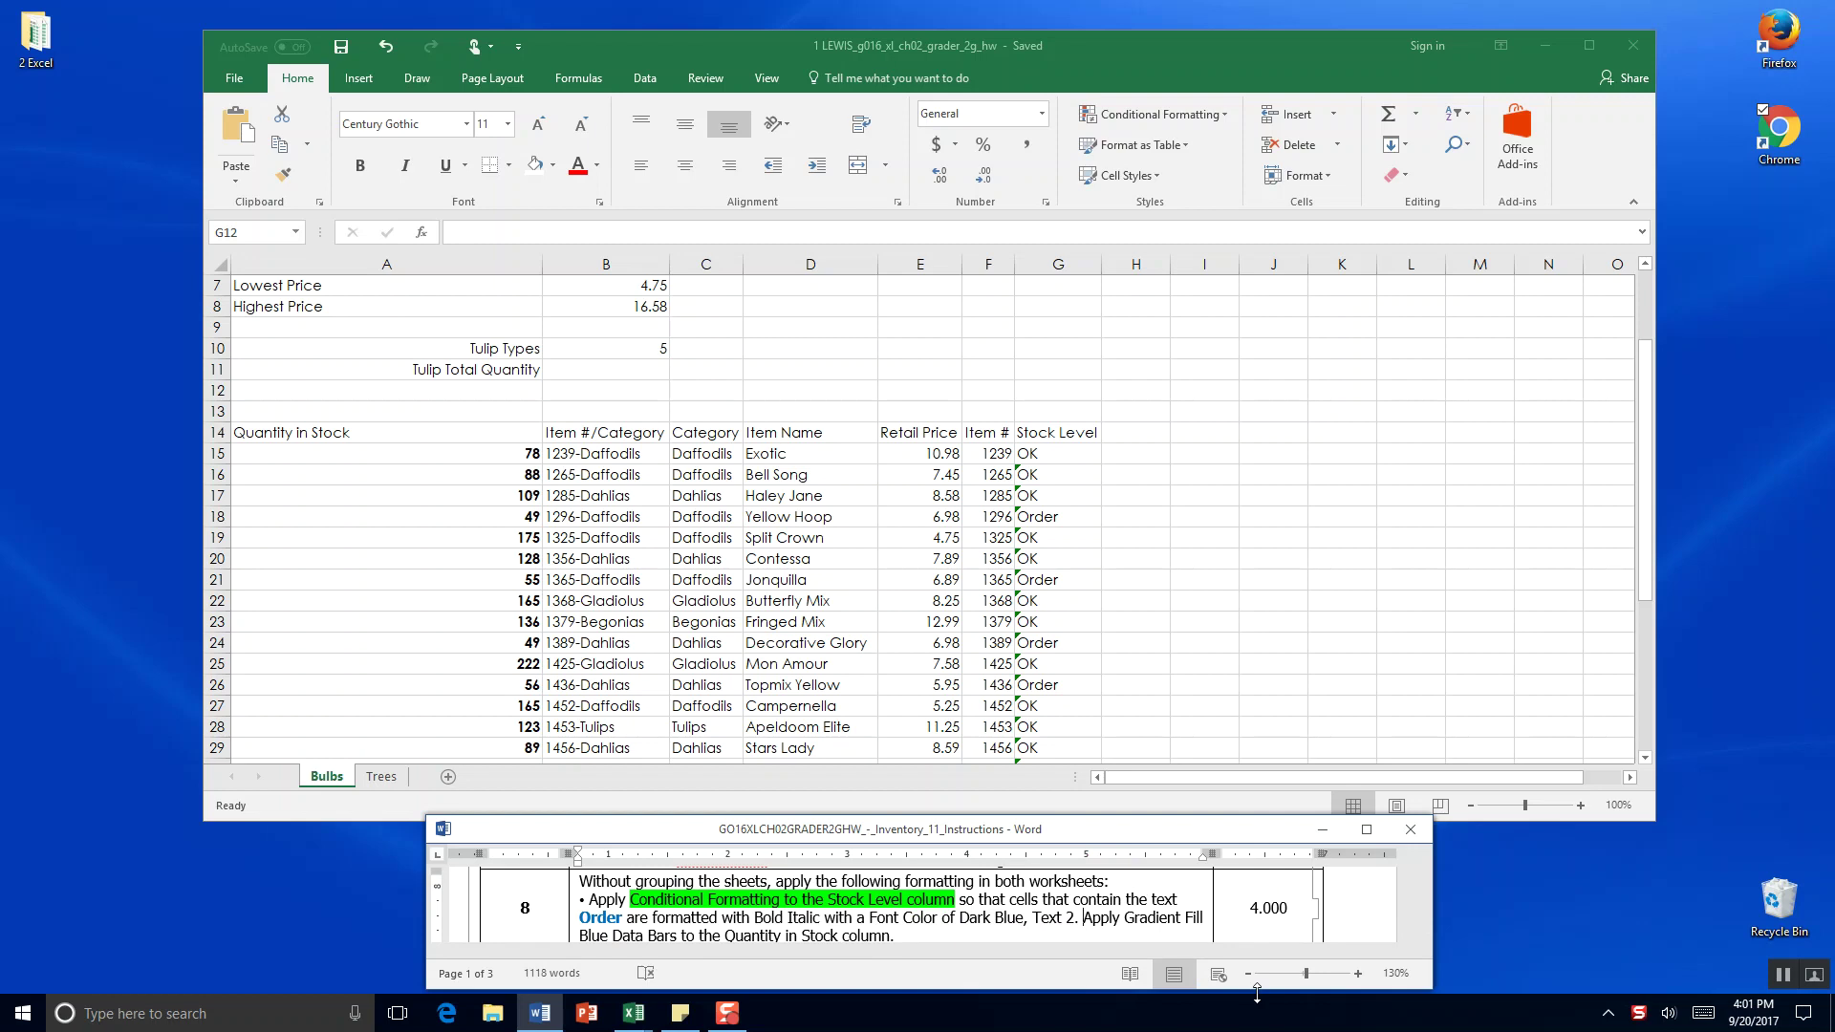
{"action": "key", "text": "Return"}
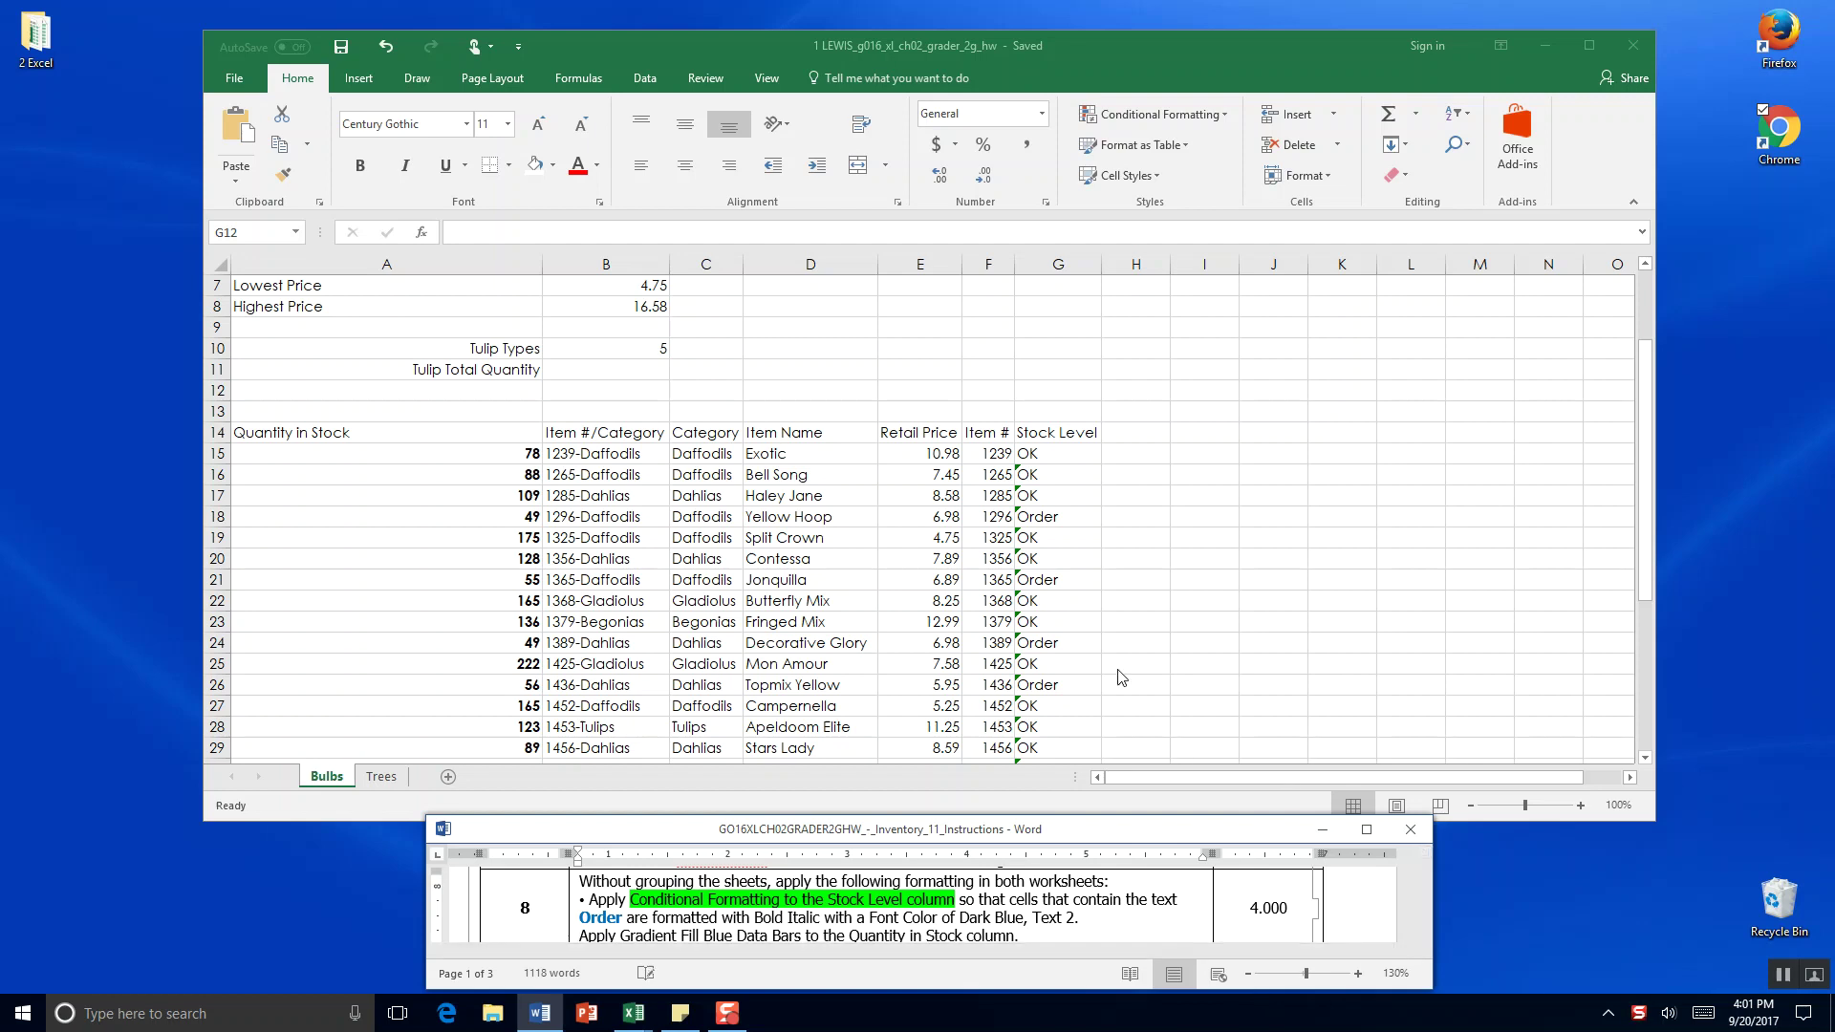
Switch to the Excel workbook and pick cell G15 in the Stock Level column.
{"action": "left_click", "coordinate": [1061, 458]}
{"action": "left_click", "coordinate": [1059, 455]}
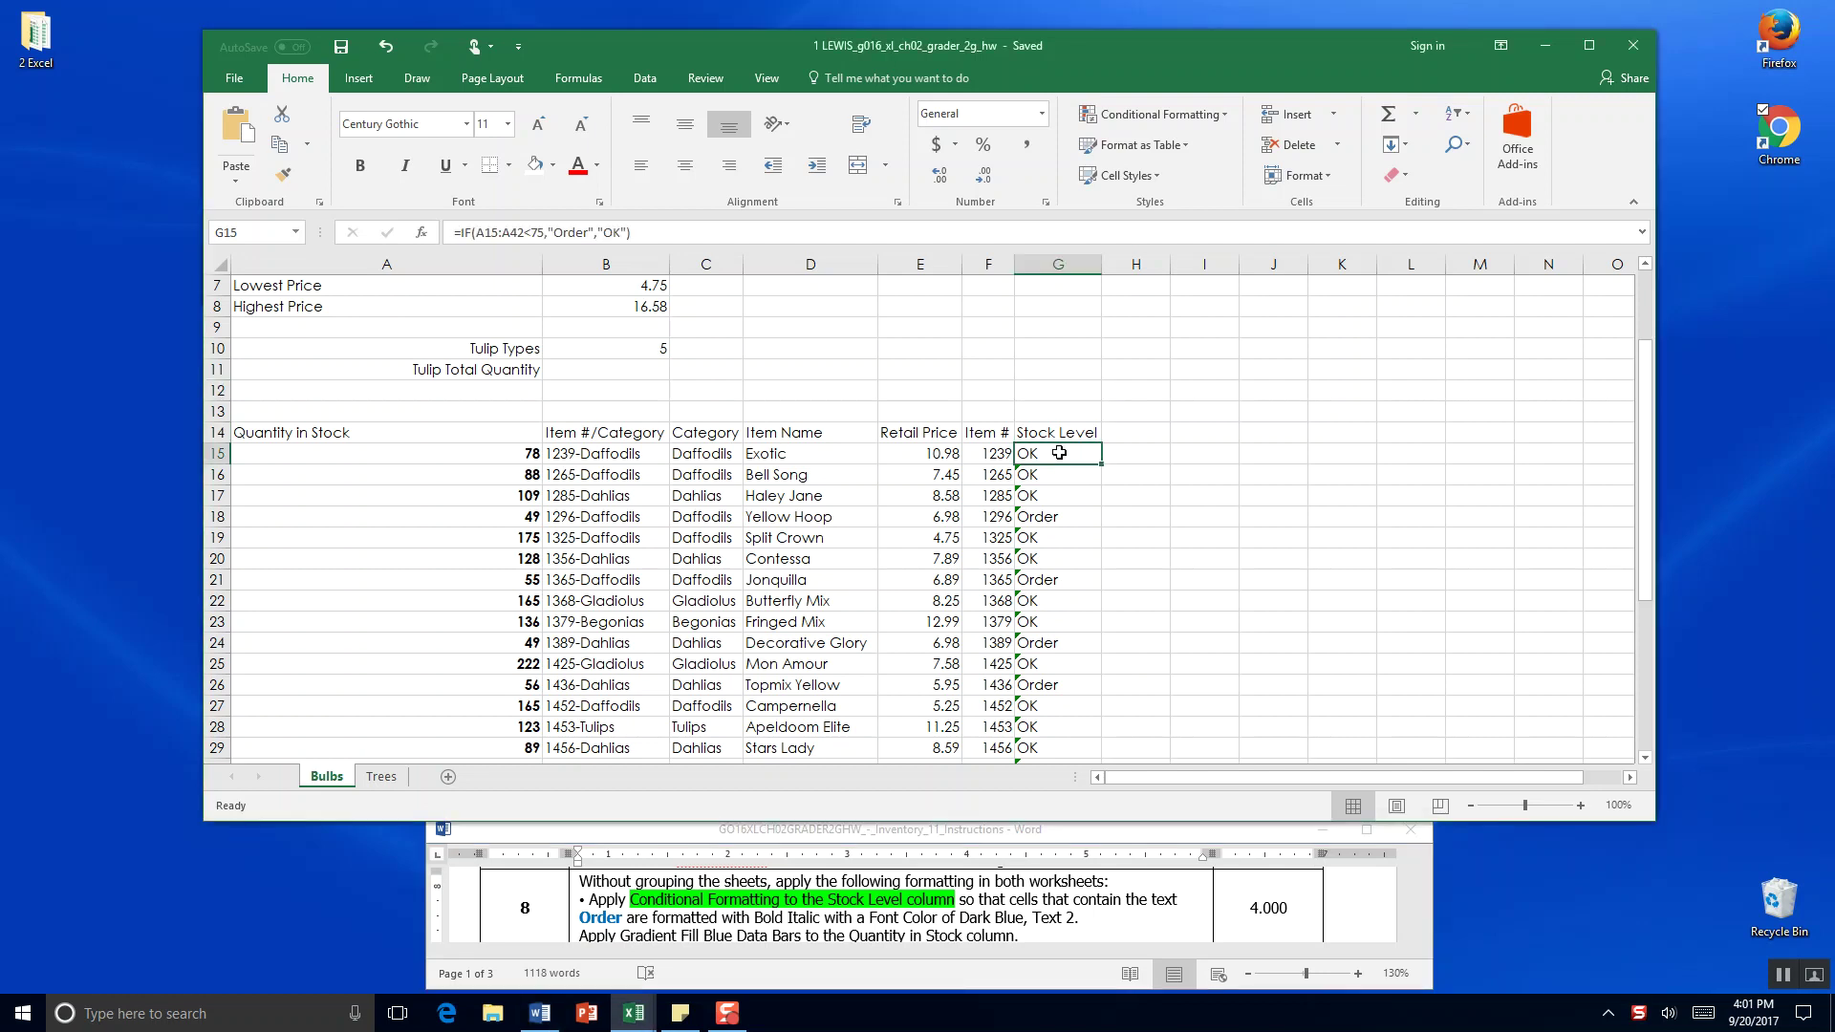
{"action": "left_click", "coordinate": [1217, 116]}
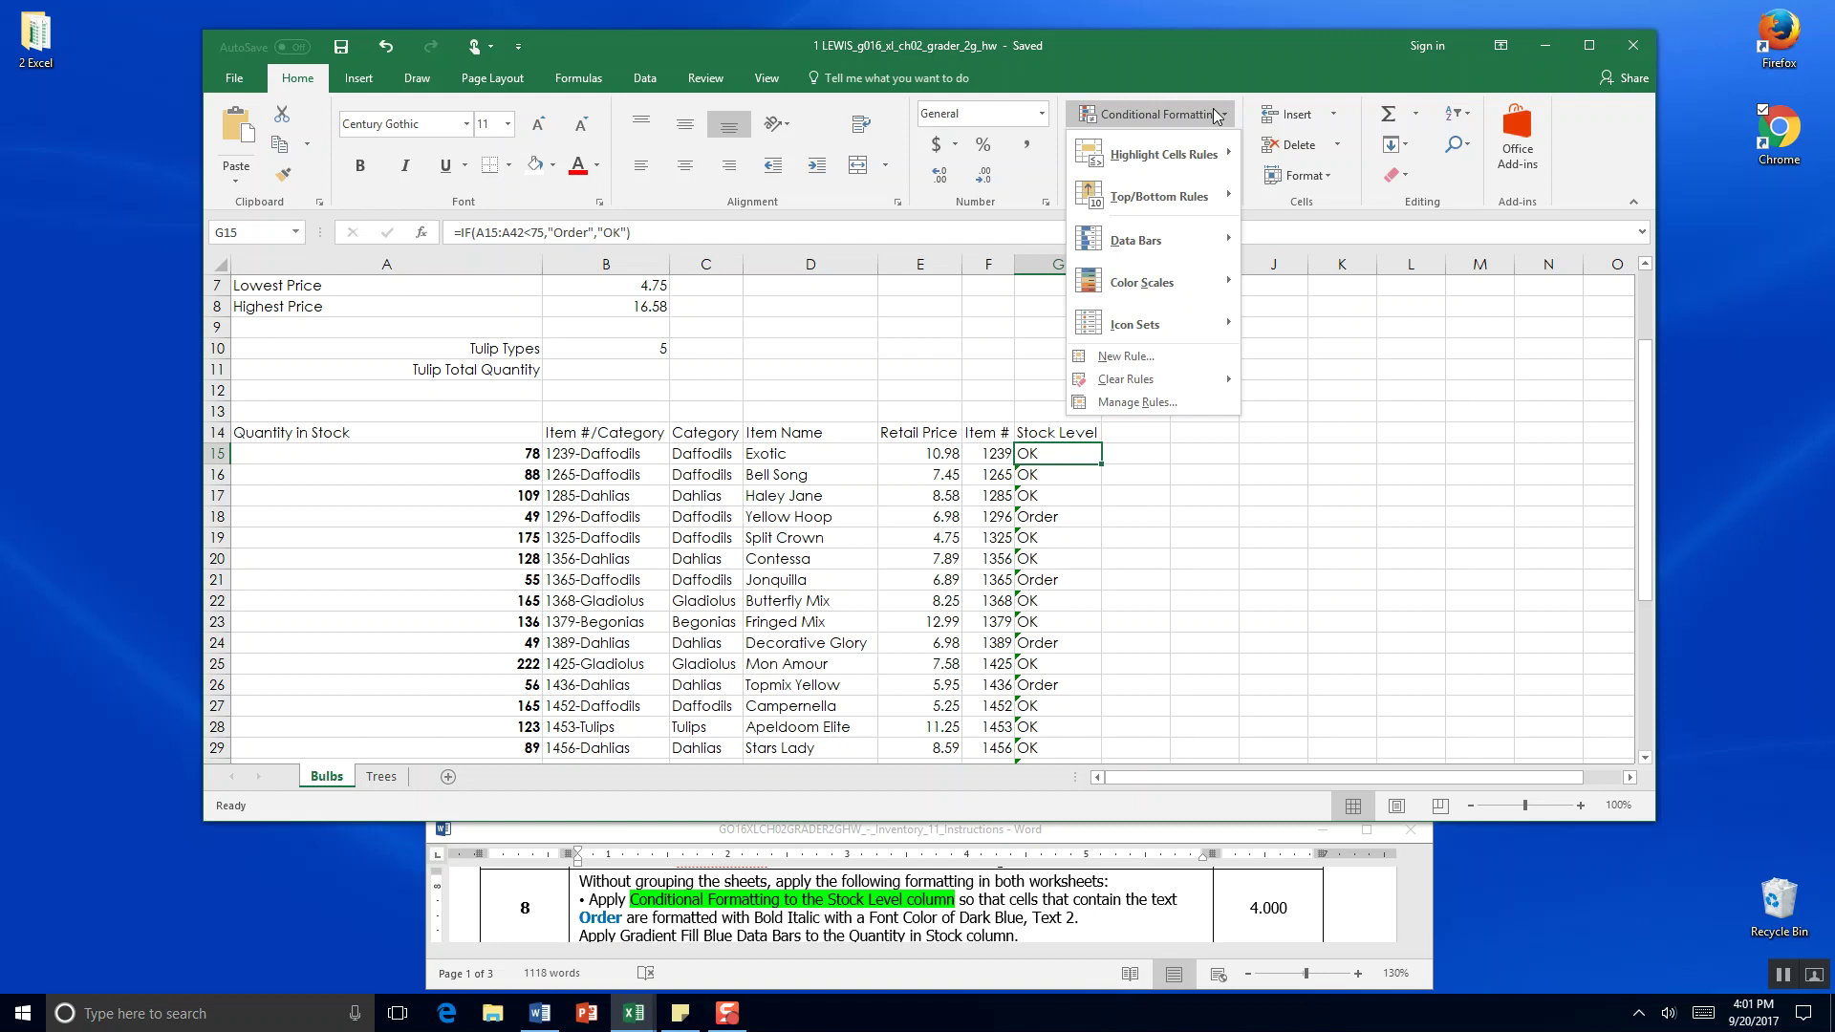
{"action": "left_click", "coordinate": [1791, 975]}
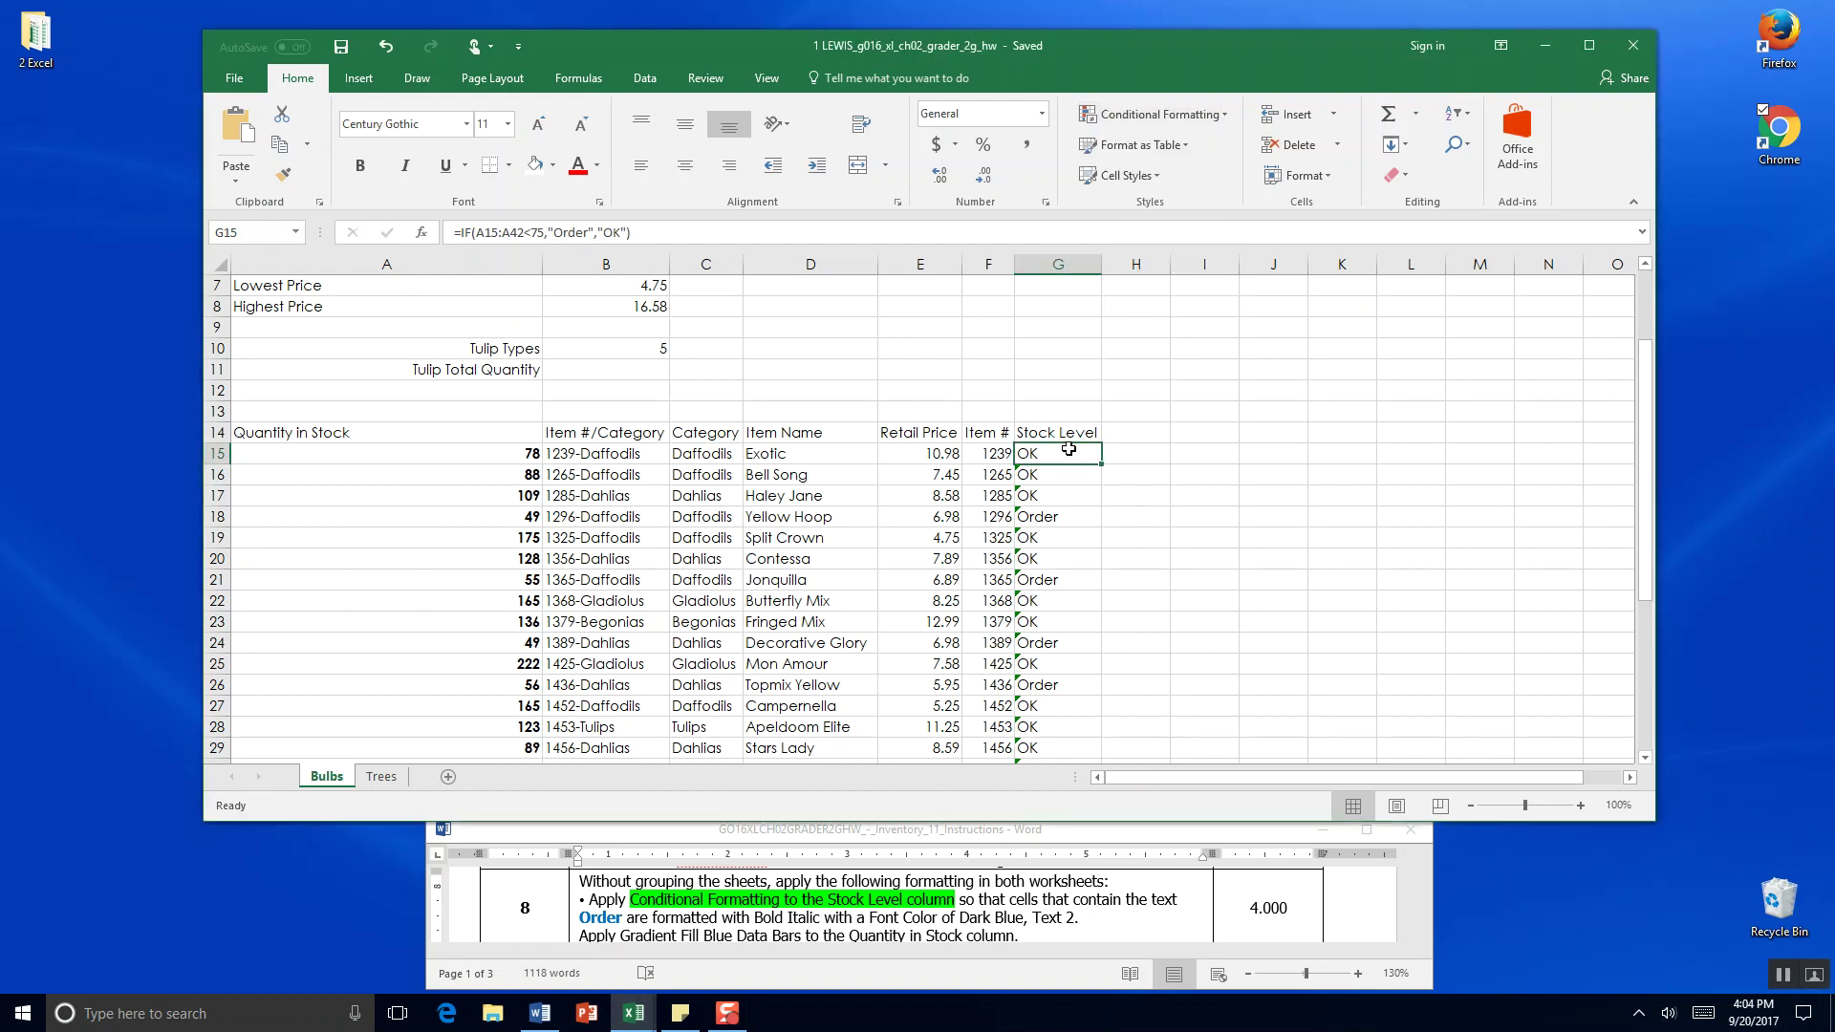
Select the Stock Level values G15:G42 and bring up the Conditional Formatting choices.
{"action": "left_click_drag", "start_coordinate": [1069, 450], "coordinate": [1072, 686]}
{"action": "scroll", "coordinate": [1296, 665], "scroll_direction": "up", "scroll_amount": 3}
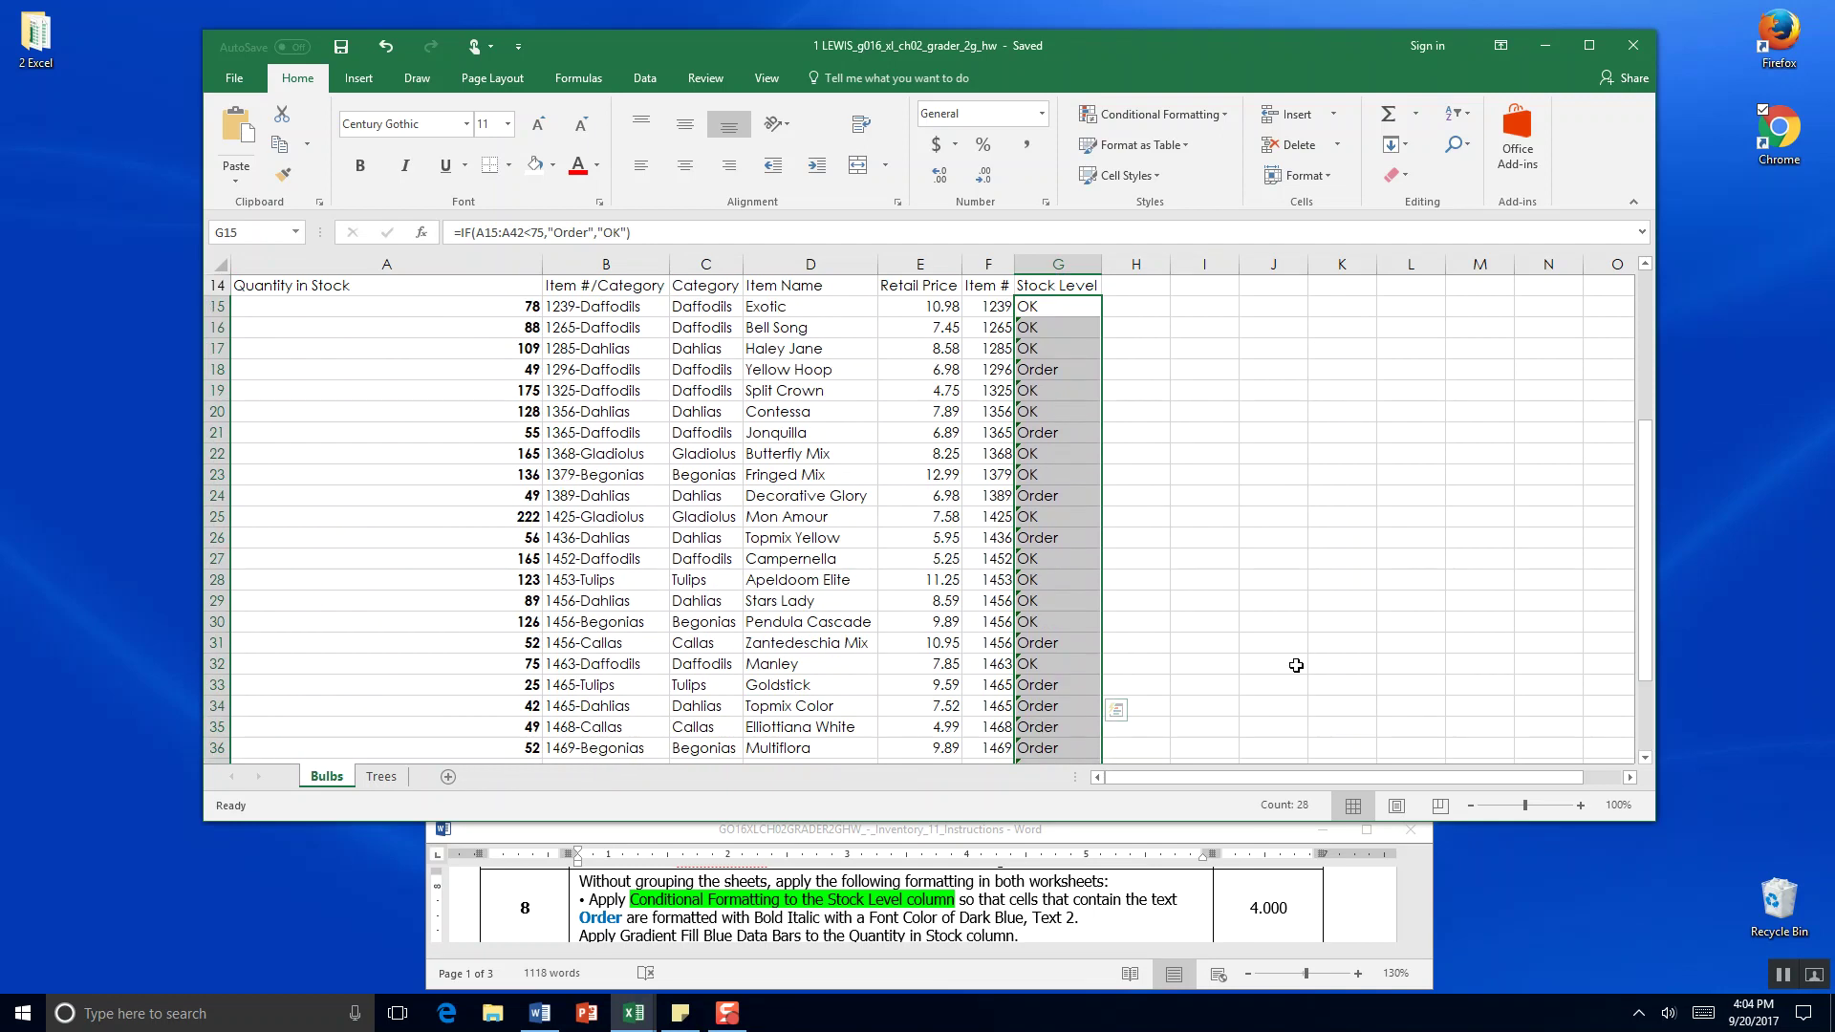
{"action": "scroll", "coordinate": [1296, 665], "scroll_direction": "up", "scroll_amount": 5}
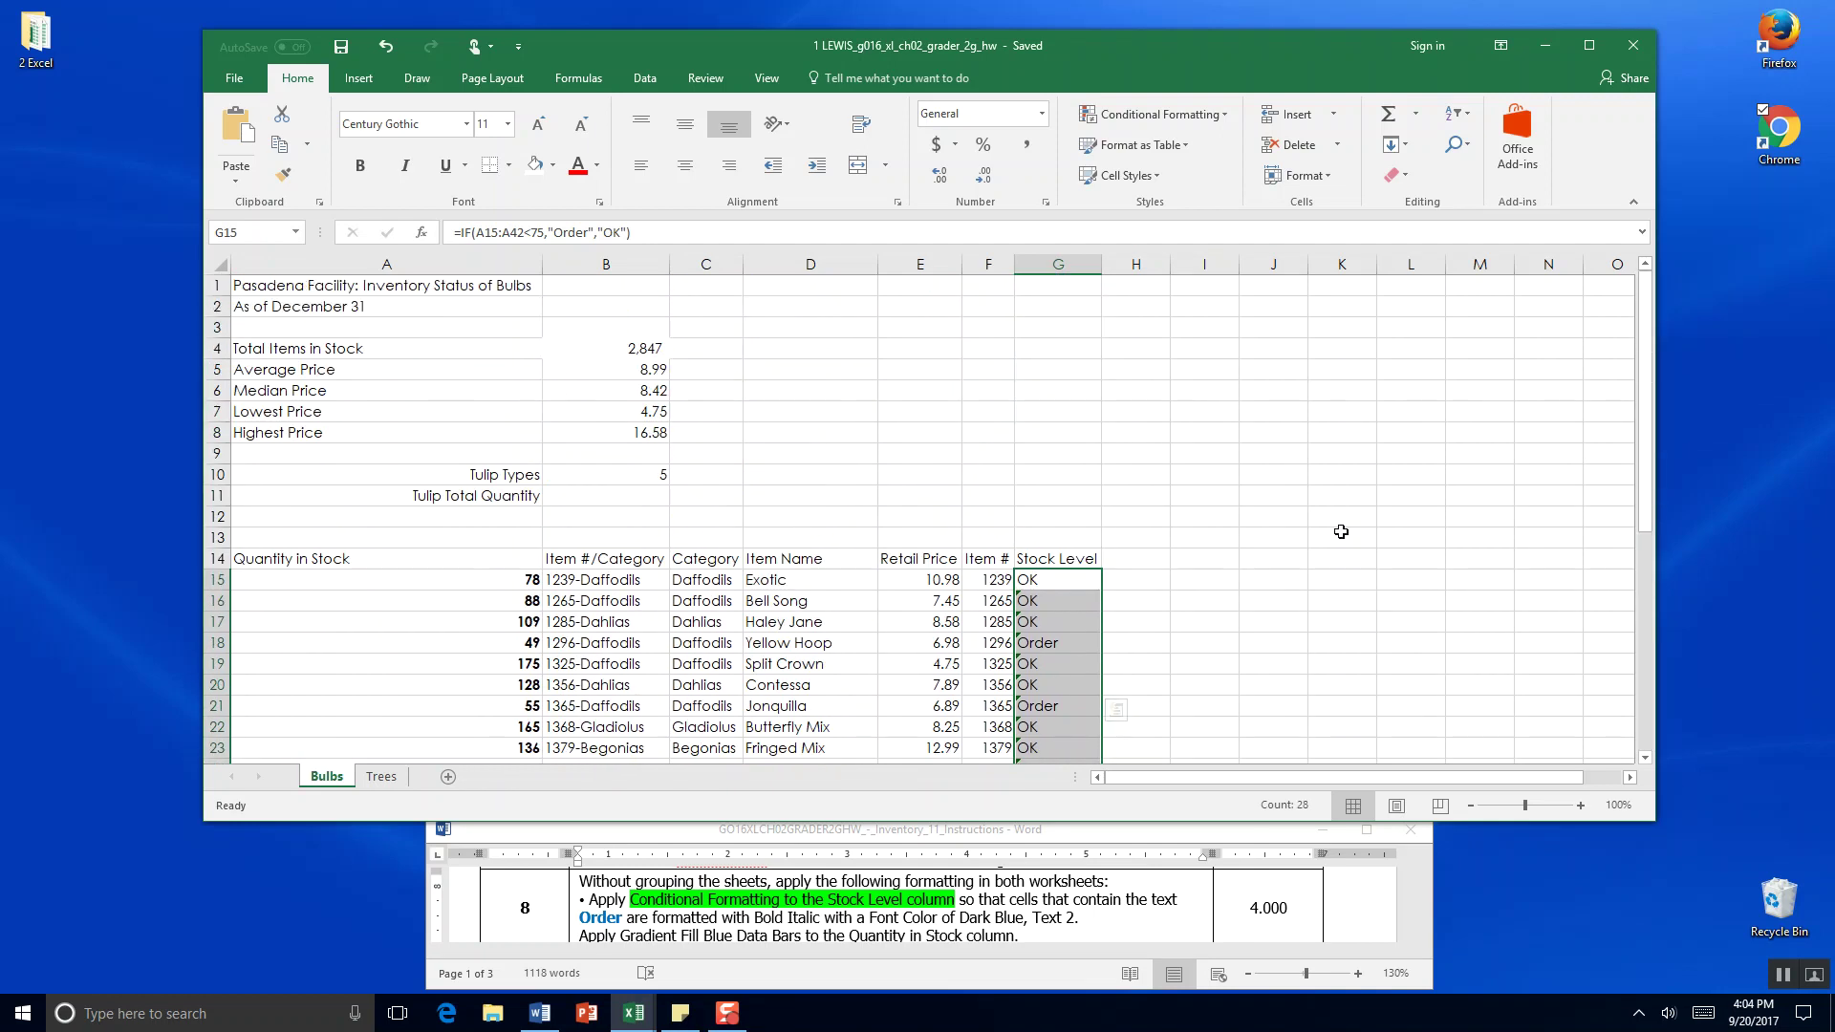
{"action": "left_click", "coordinate": [1206, 114]}
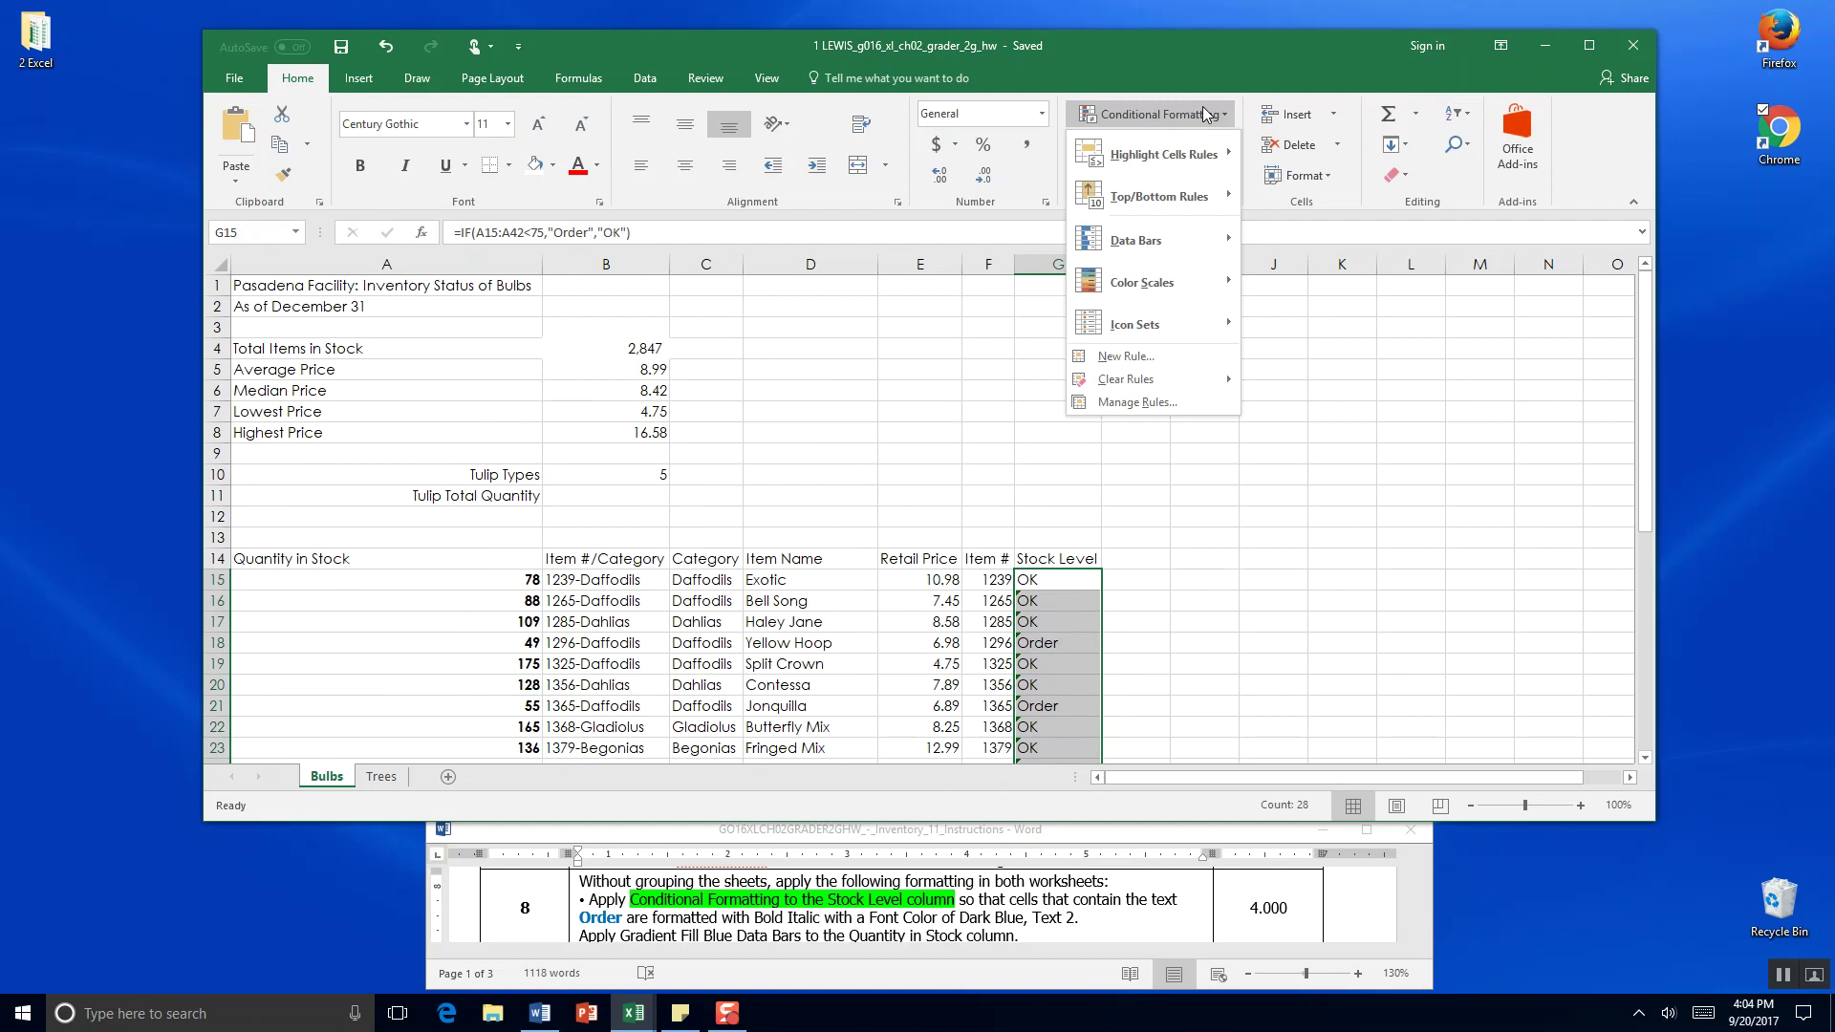
Show the Data Bars gallery with Gradient Fill and Solid Fill options for G15:G42.
{"action": "mouse_move", "coordinate": [1185, 153]}
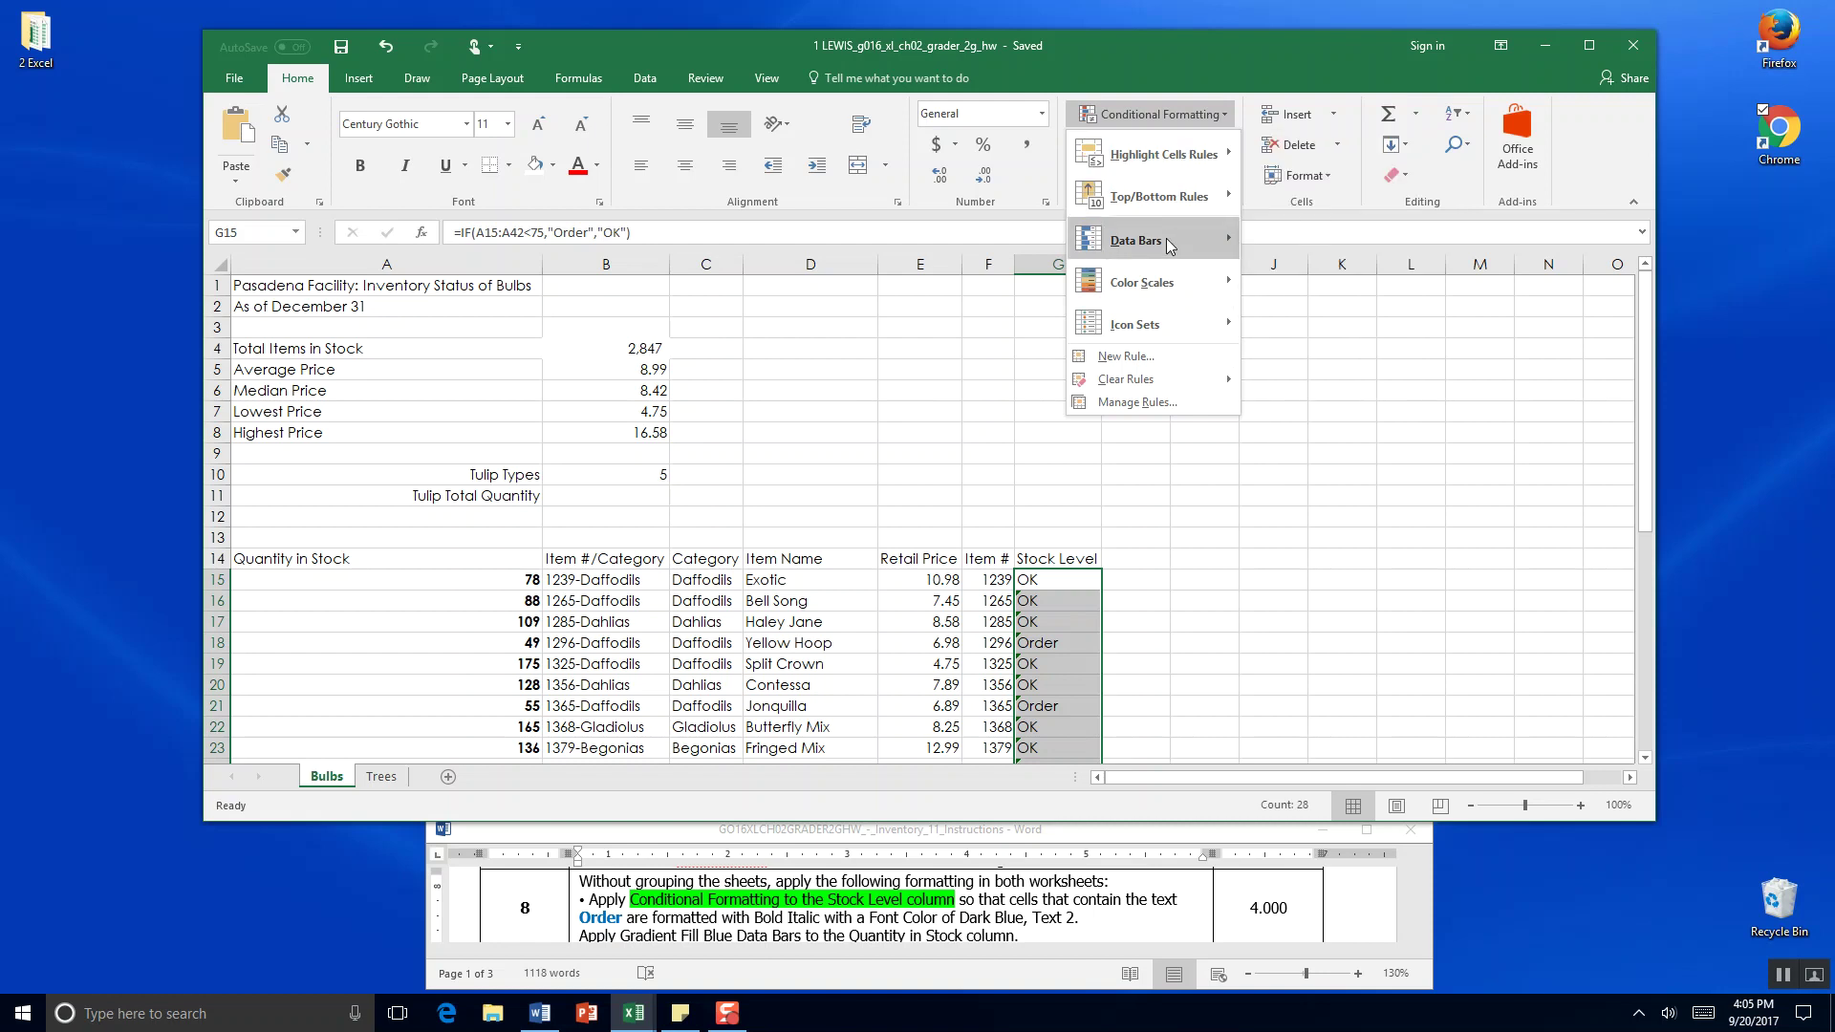
{"action": "mouse_move", "coordinate": [1168, 245]}
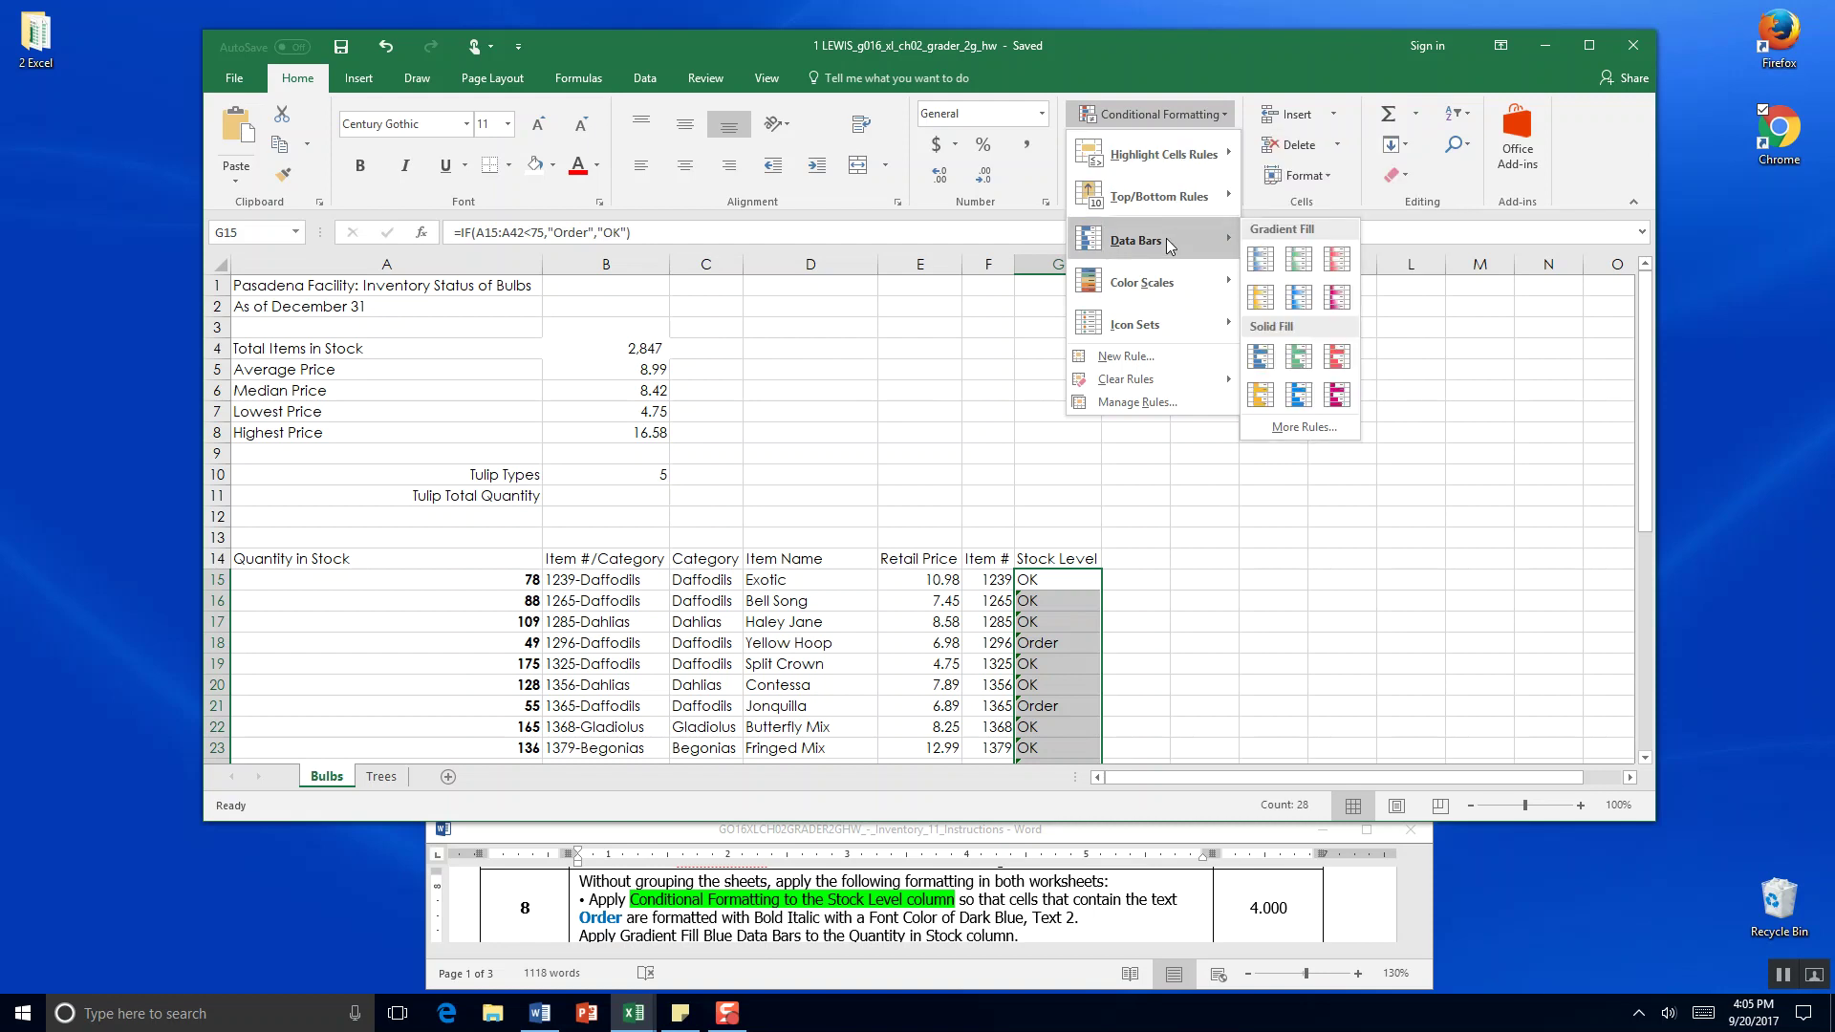
{"action": "left_click", "coordinate": [1264, 259]}
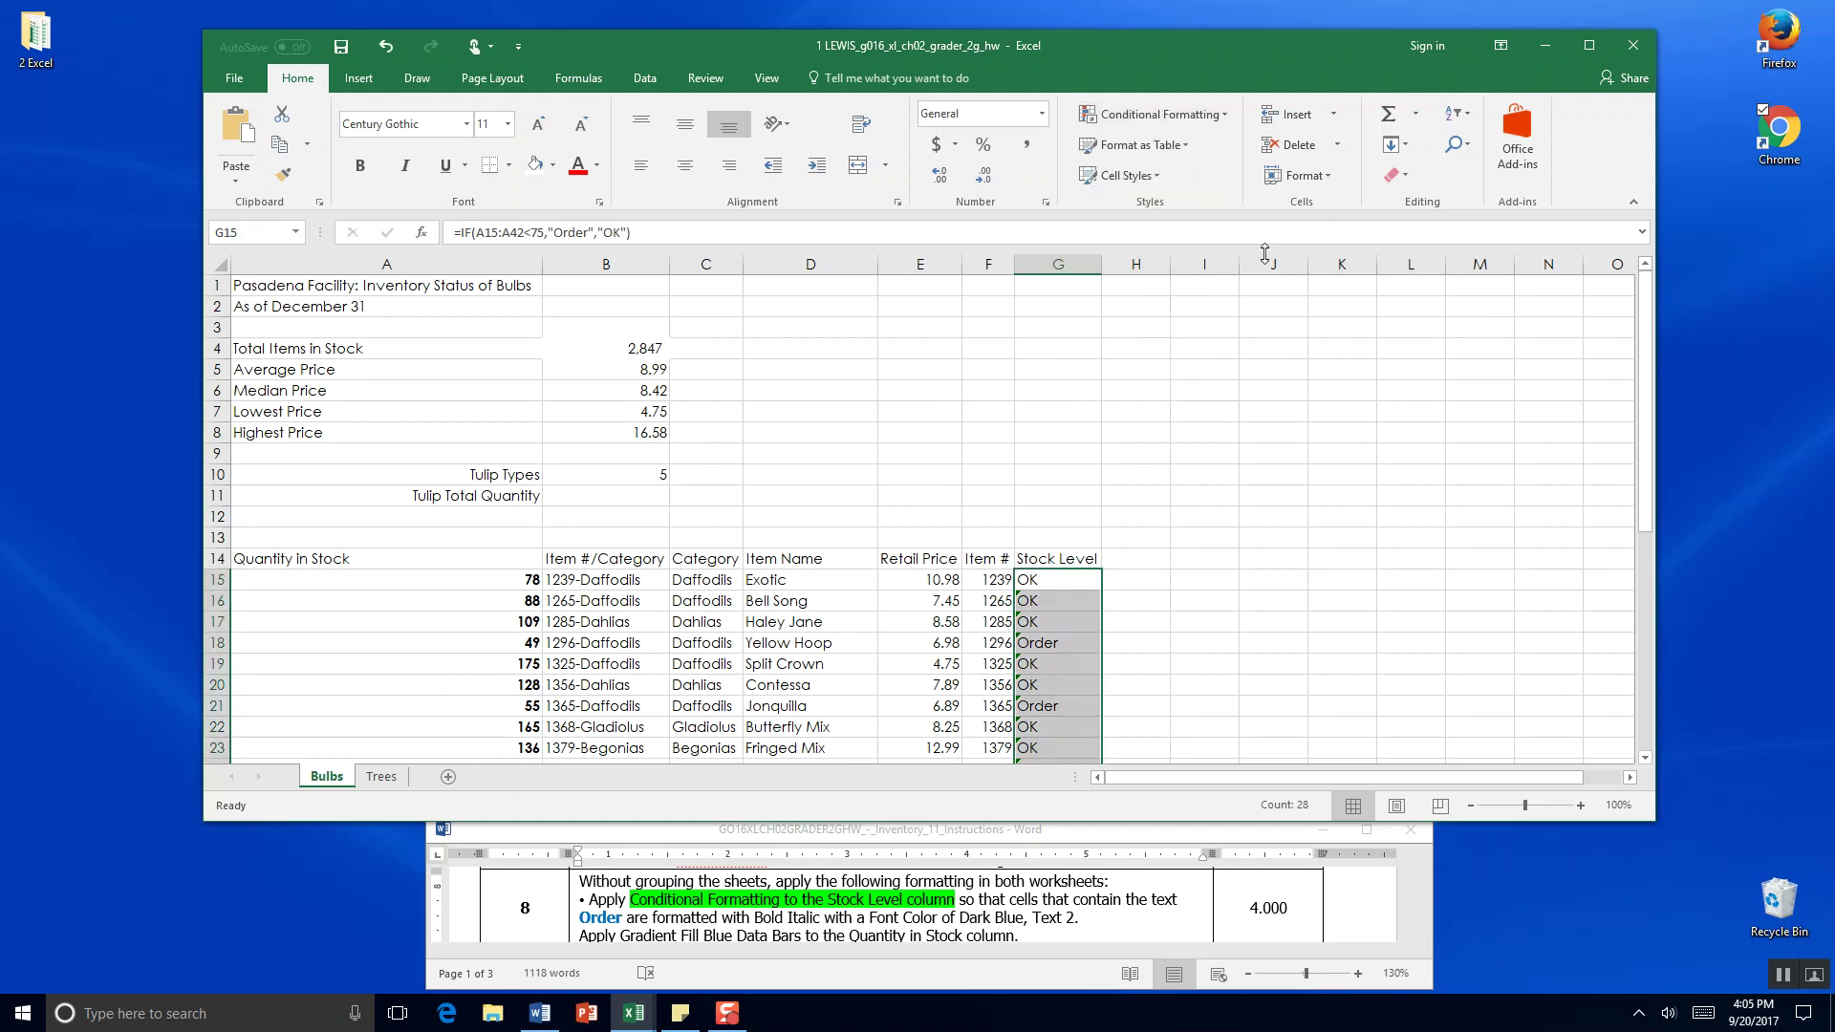
{"action": "left_click", "coordinate": [1212, 118]}
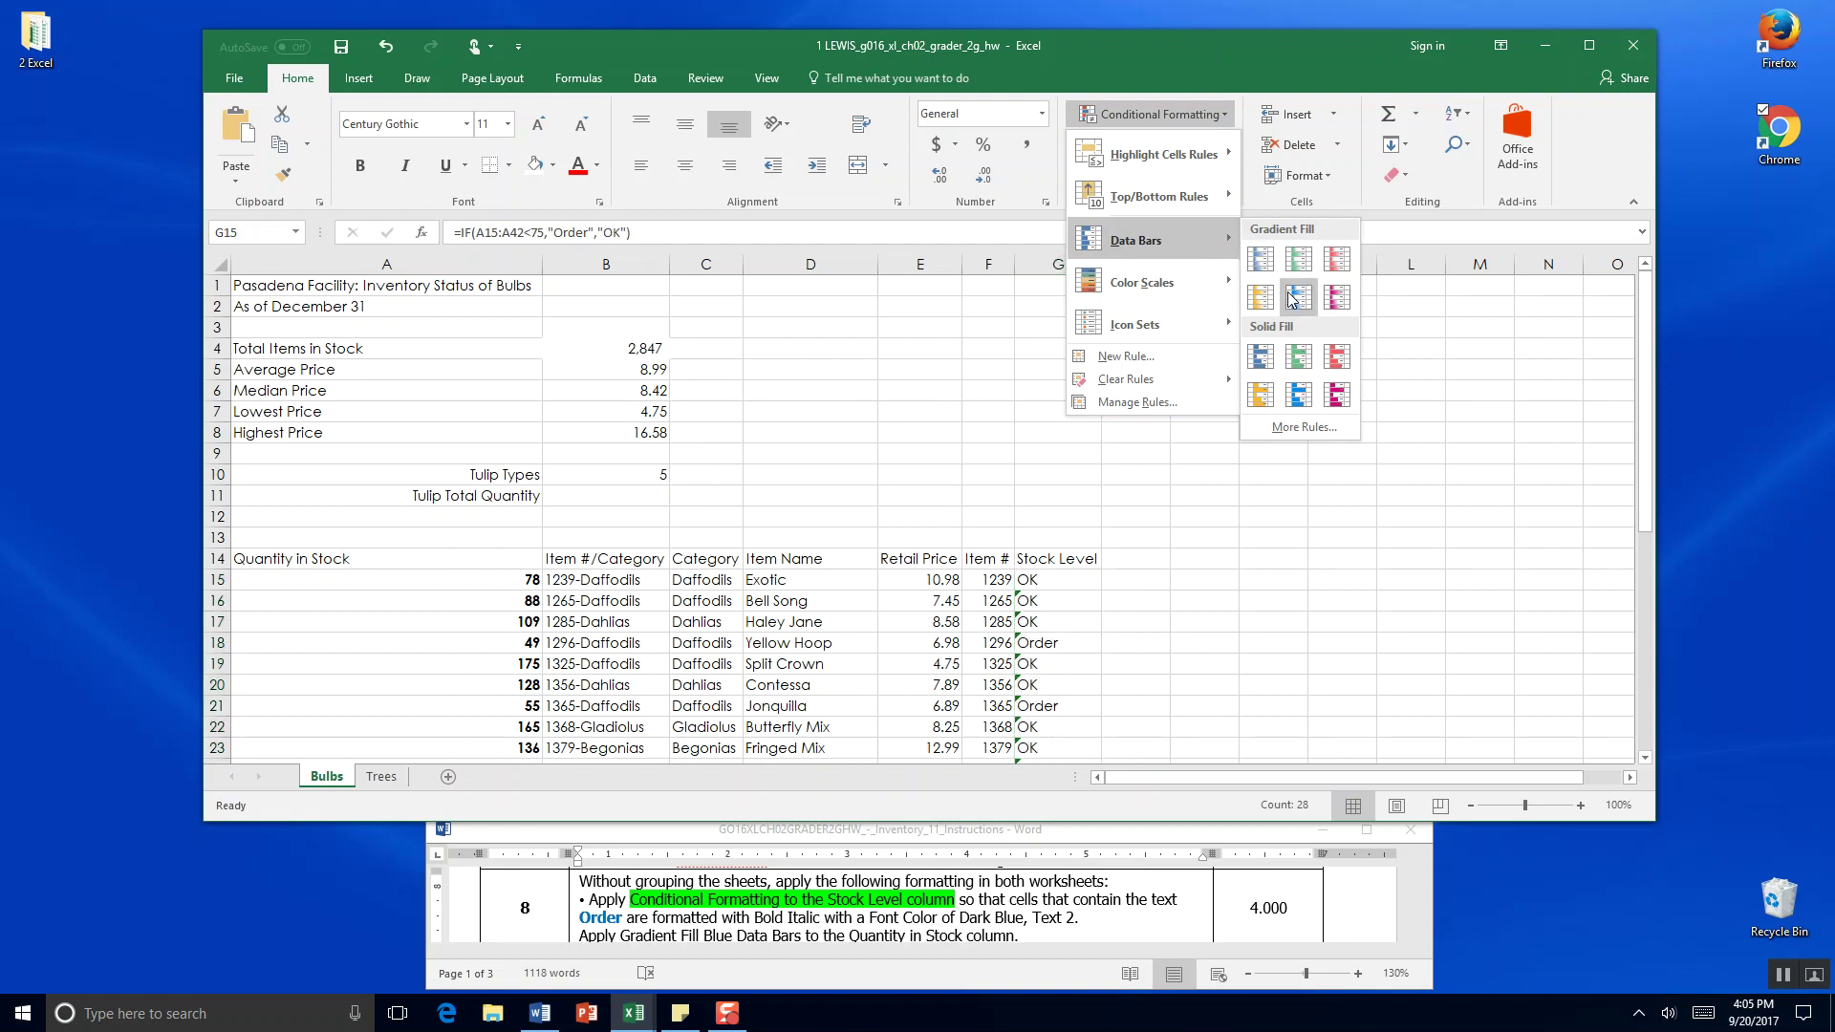
{"action": "left_click", "coordinate": [1260, 260]}
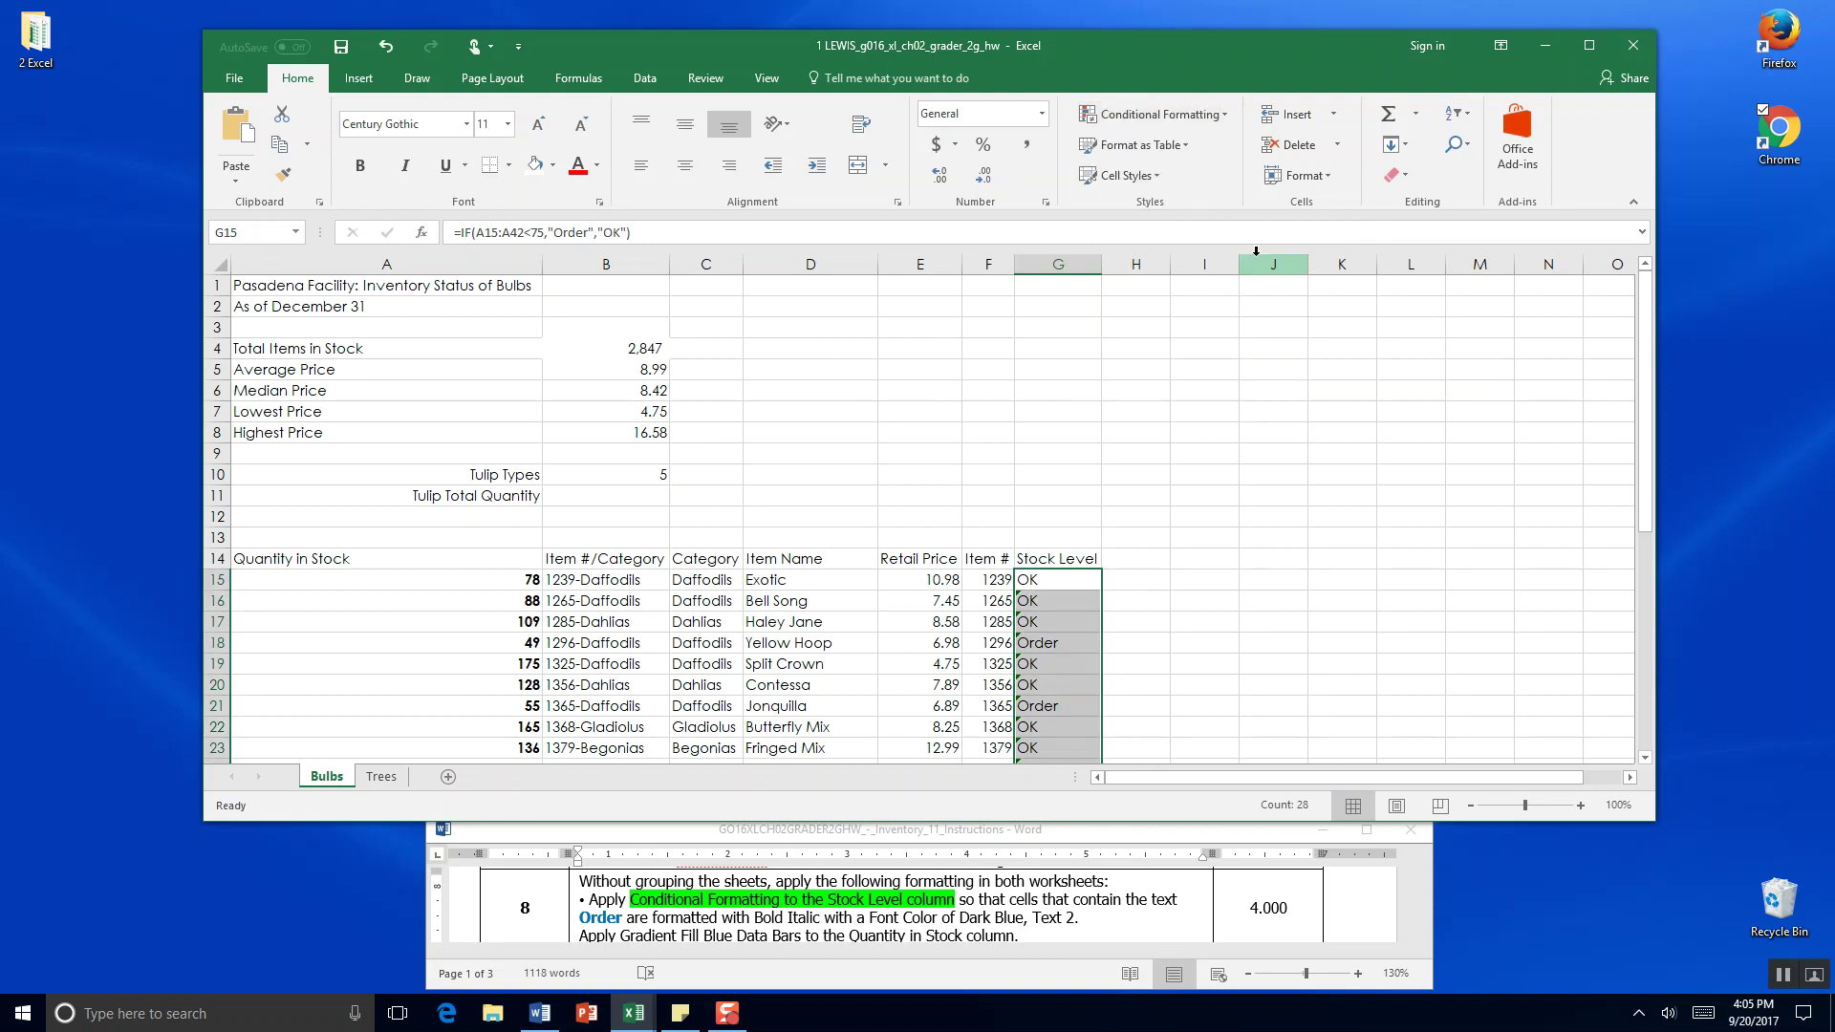
{"action": "left_click", "coordinate": [1220, 114]}
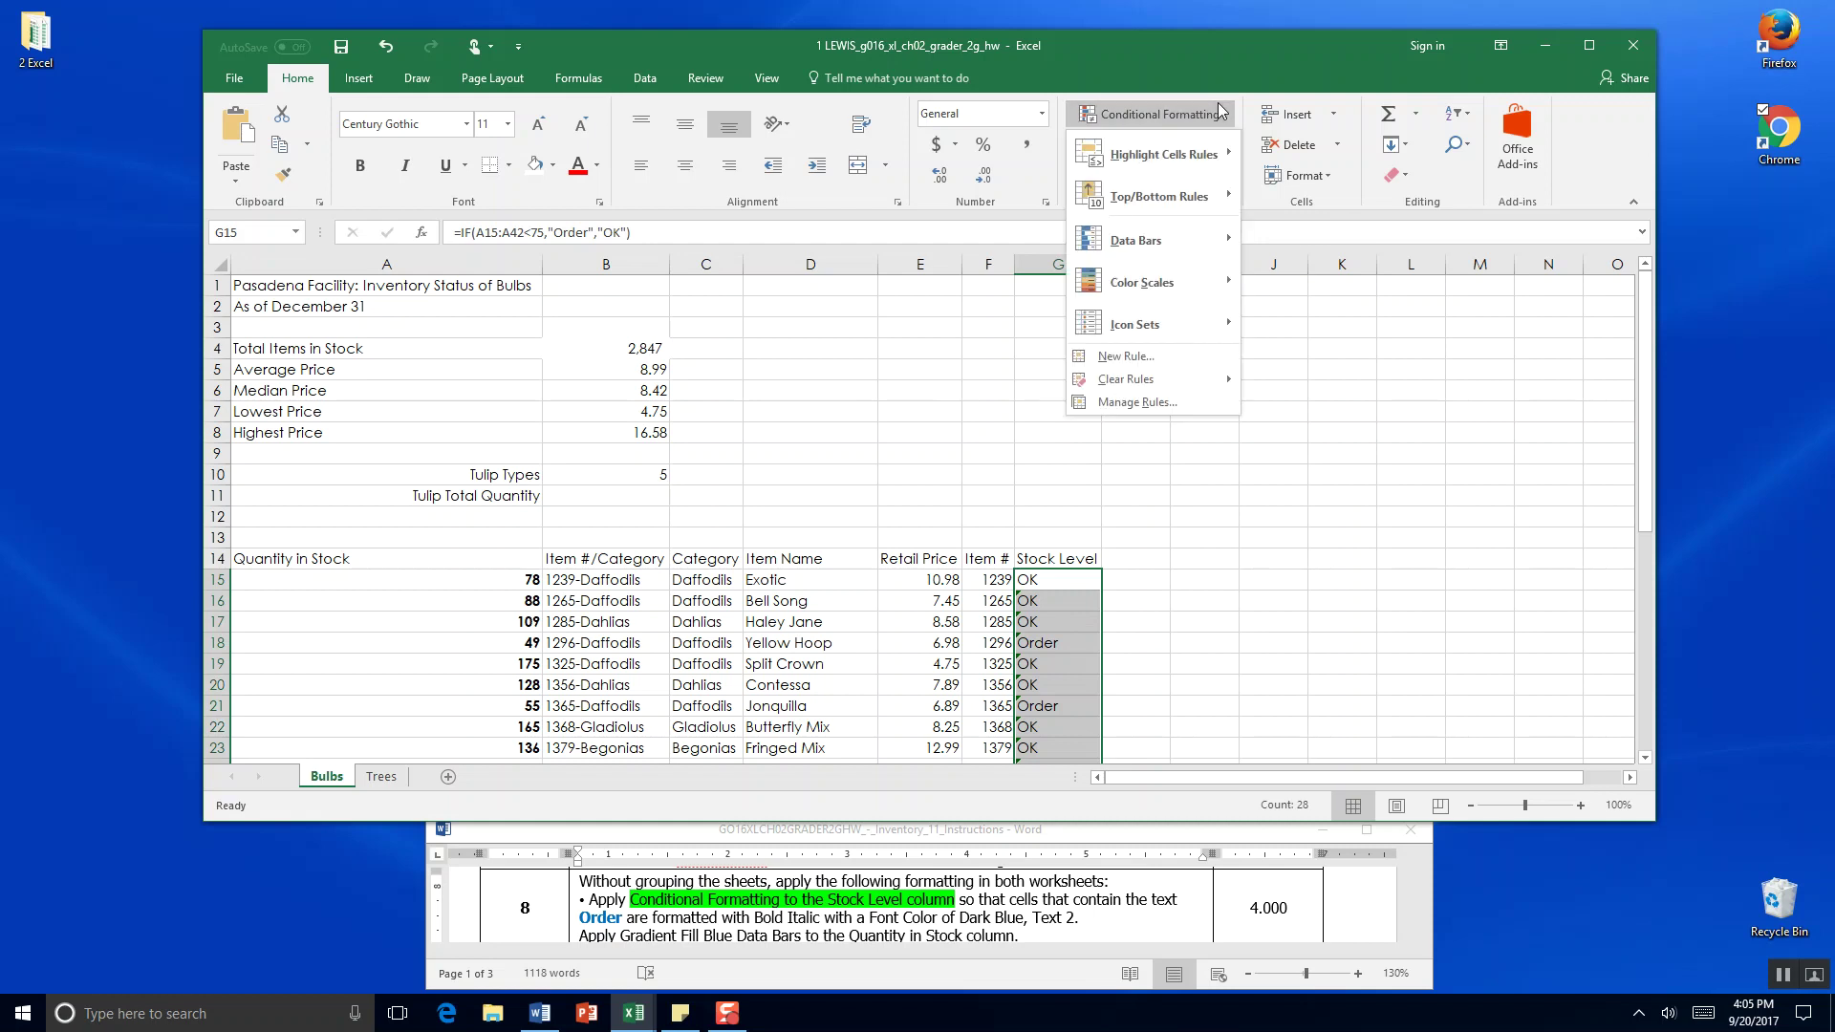
{"action": "mouse_move", "coordinate": [1191, 238]}
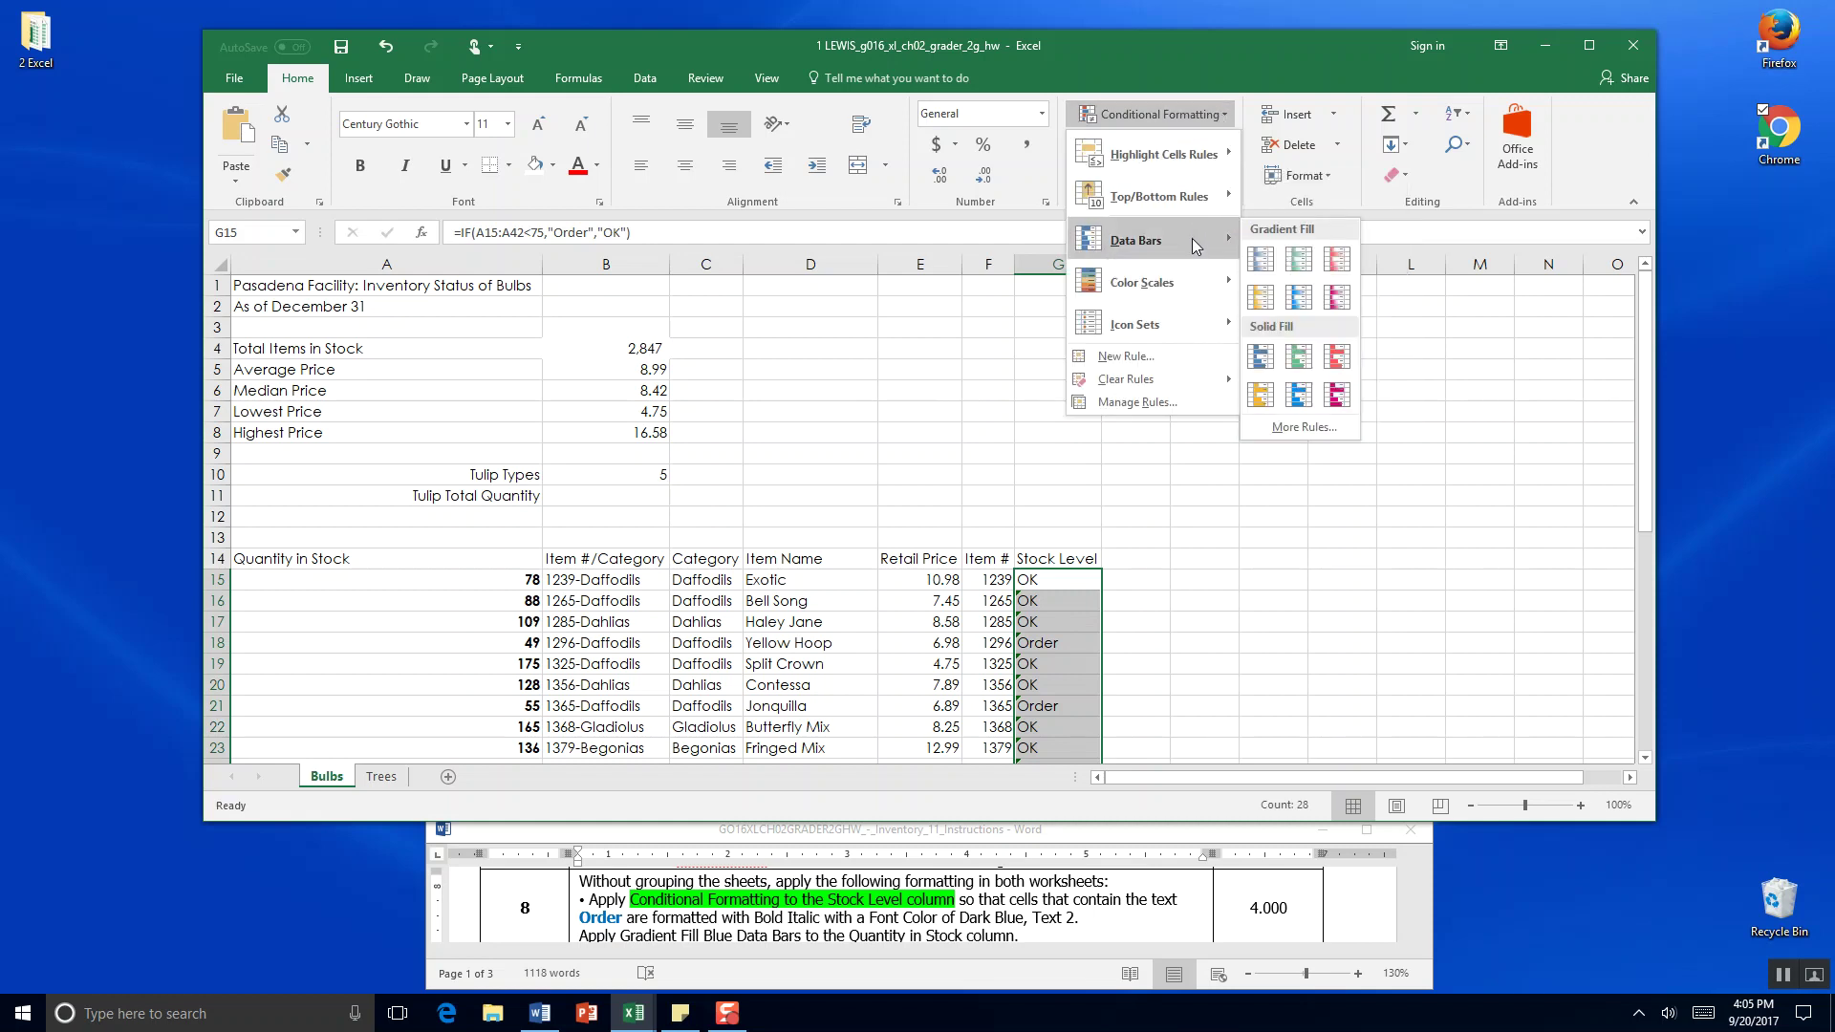
Create a custom data bar rule with a solid Dark Blue, Text 2 border for the Stock Level cells.
{"action": "left_click", "coordinate": [1285, 429]}
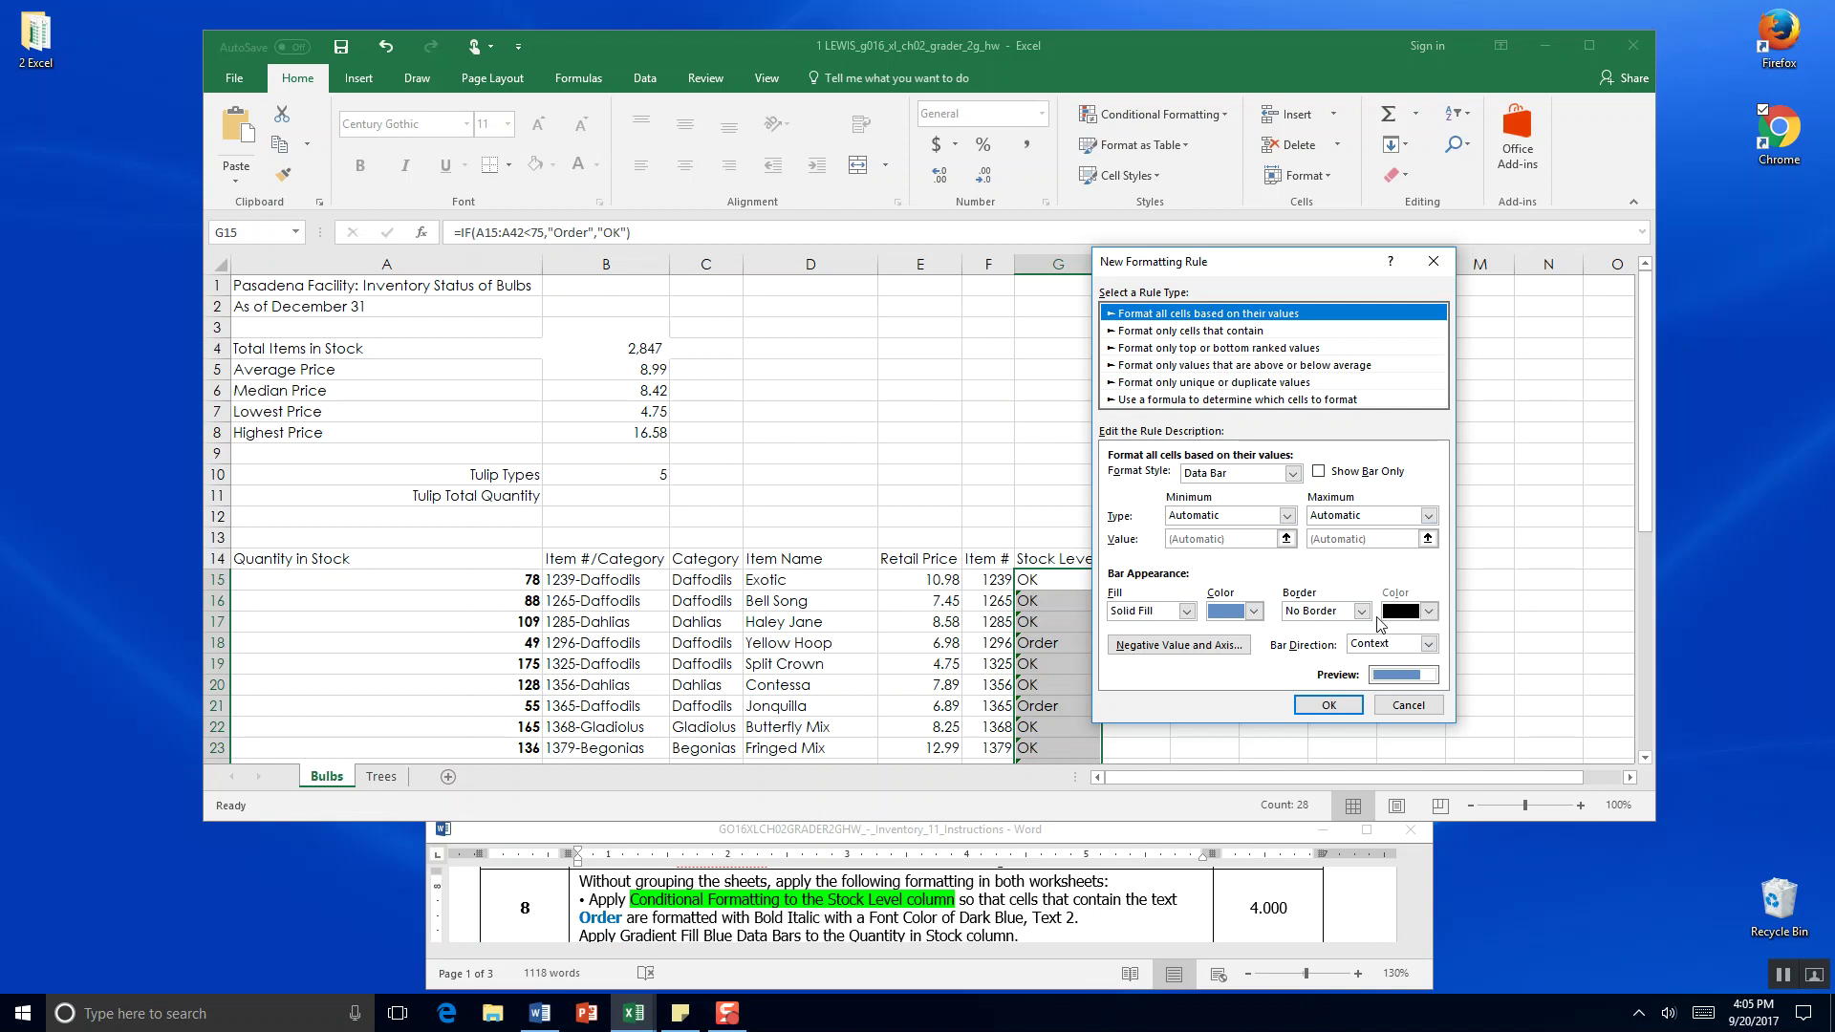
{"action": "left_click", "coordinate": [1361, 612]}
{"action": "left_click", "coordinate": [1358, 640]}
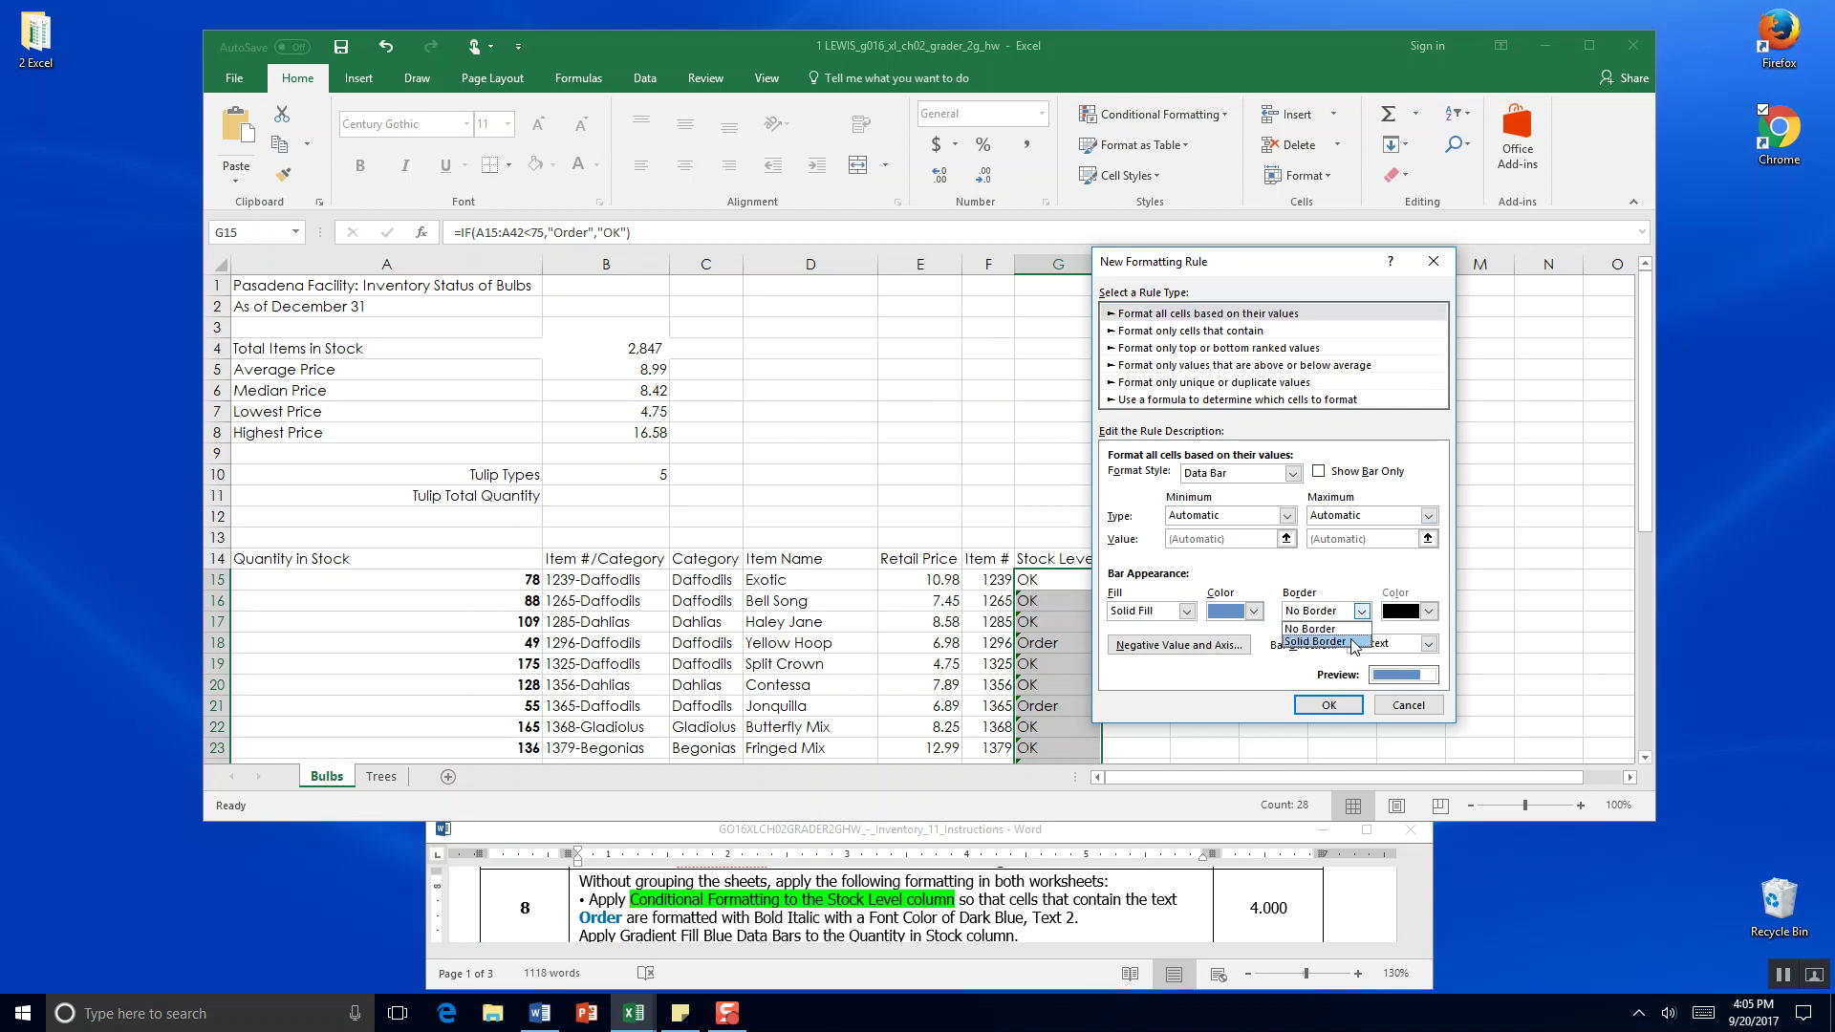
{"action": "left_click", "coordinate": [1429, 612]}
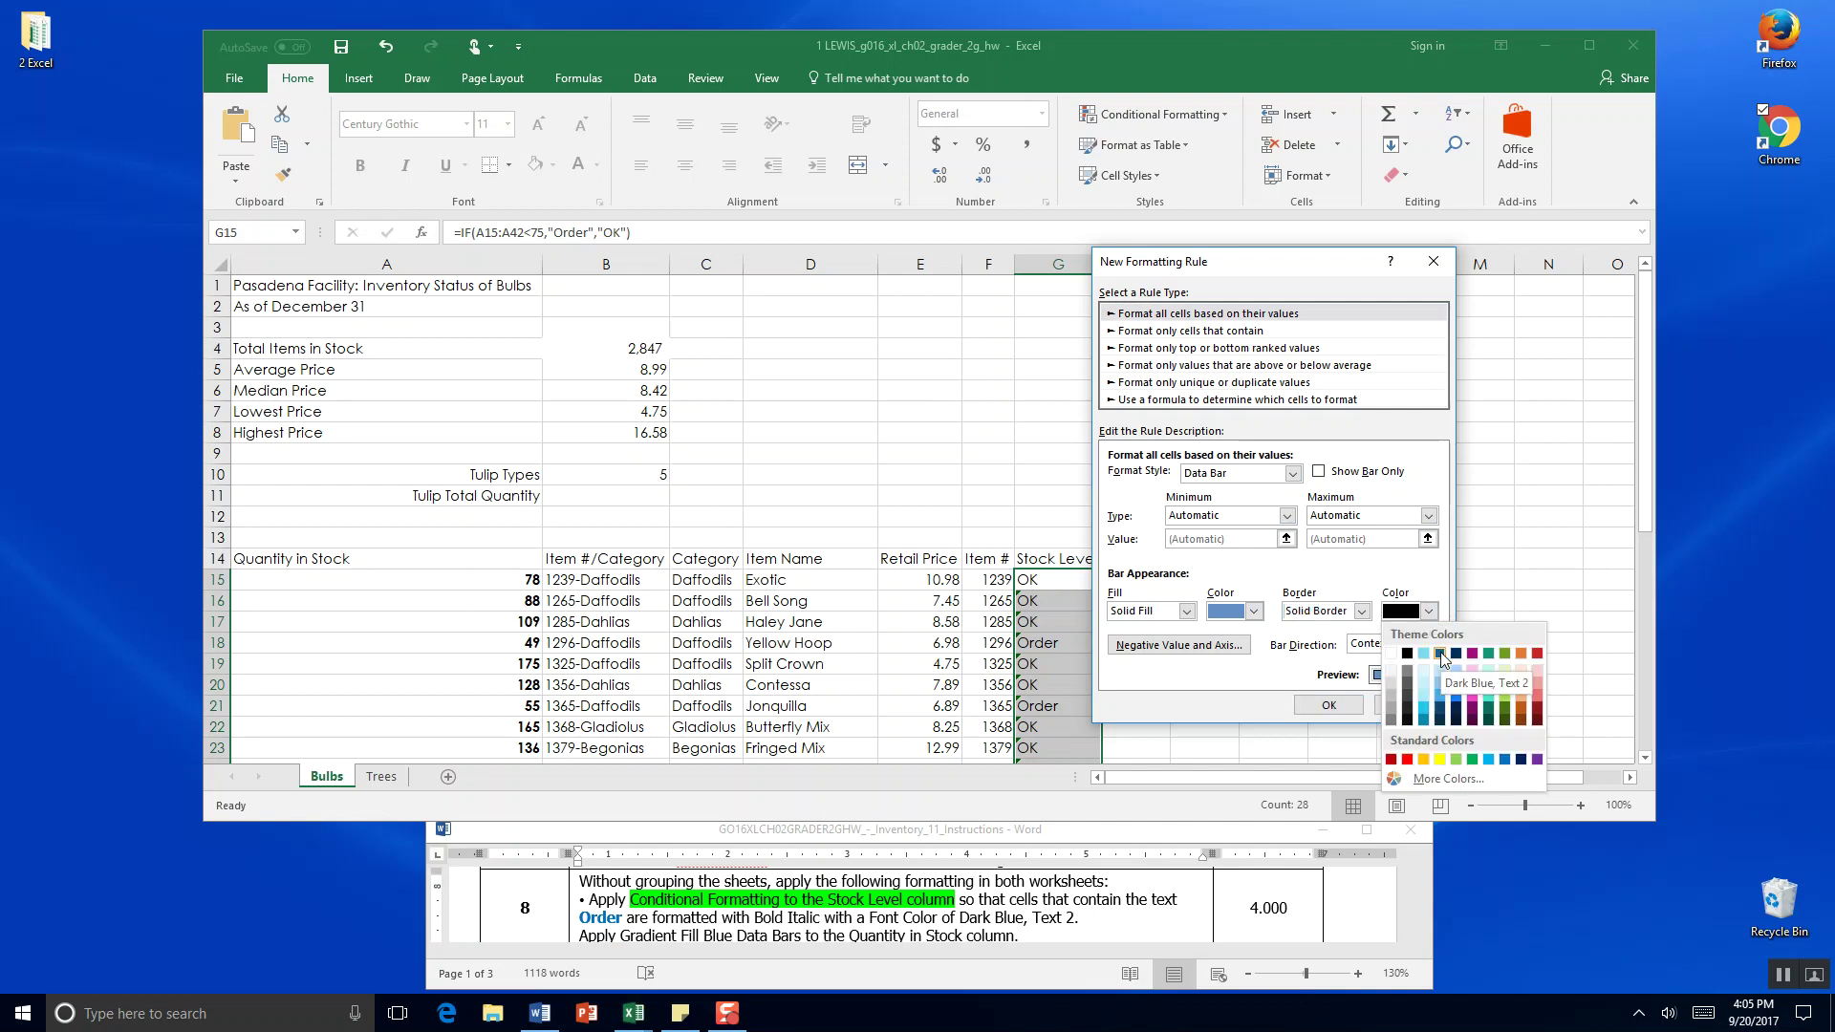
{"action": "left_click", "coordinate": [1440, 654]}
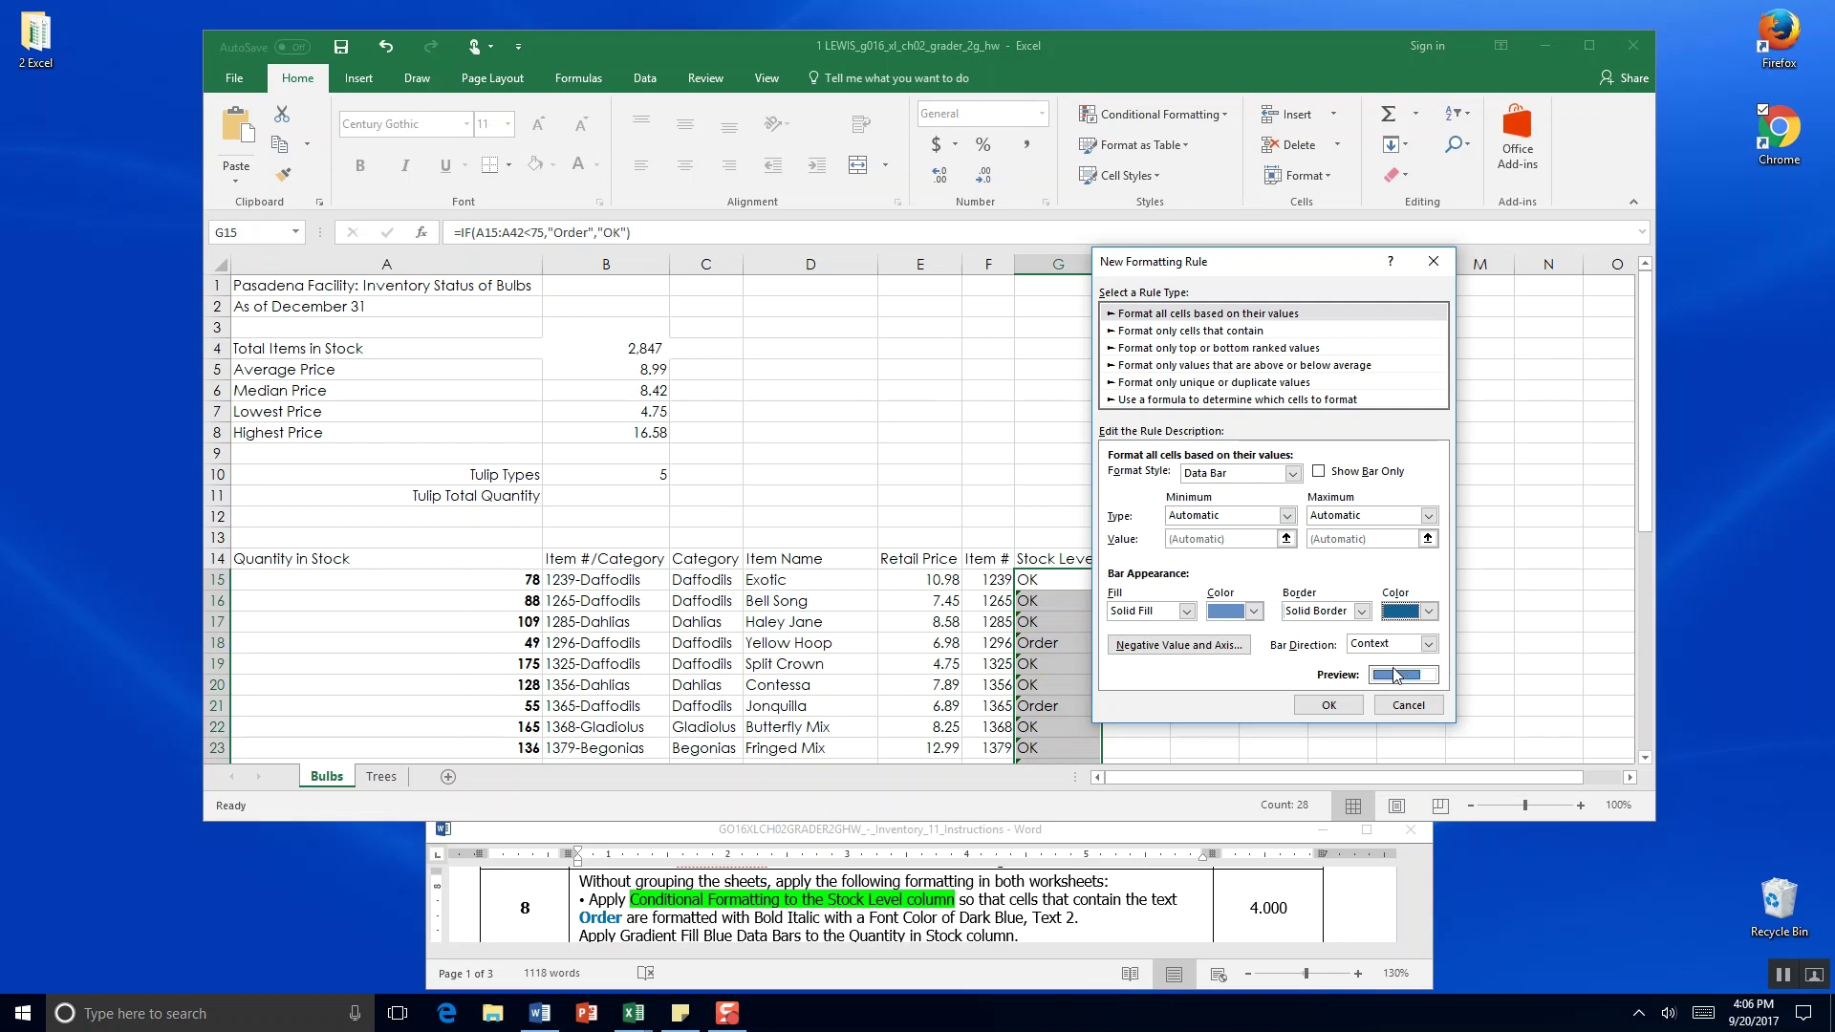
{"action": "left_click", "coordinate": [1328, 706]}
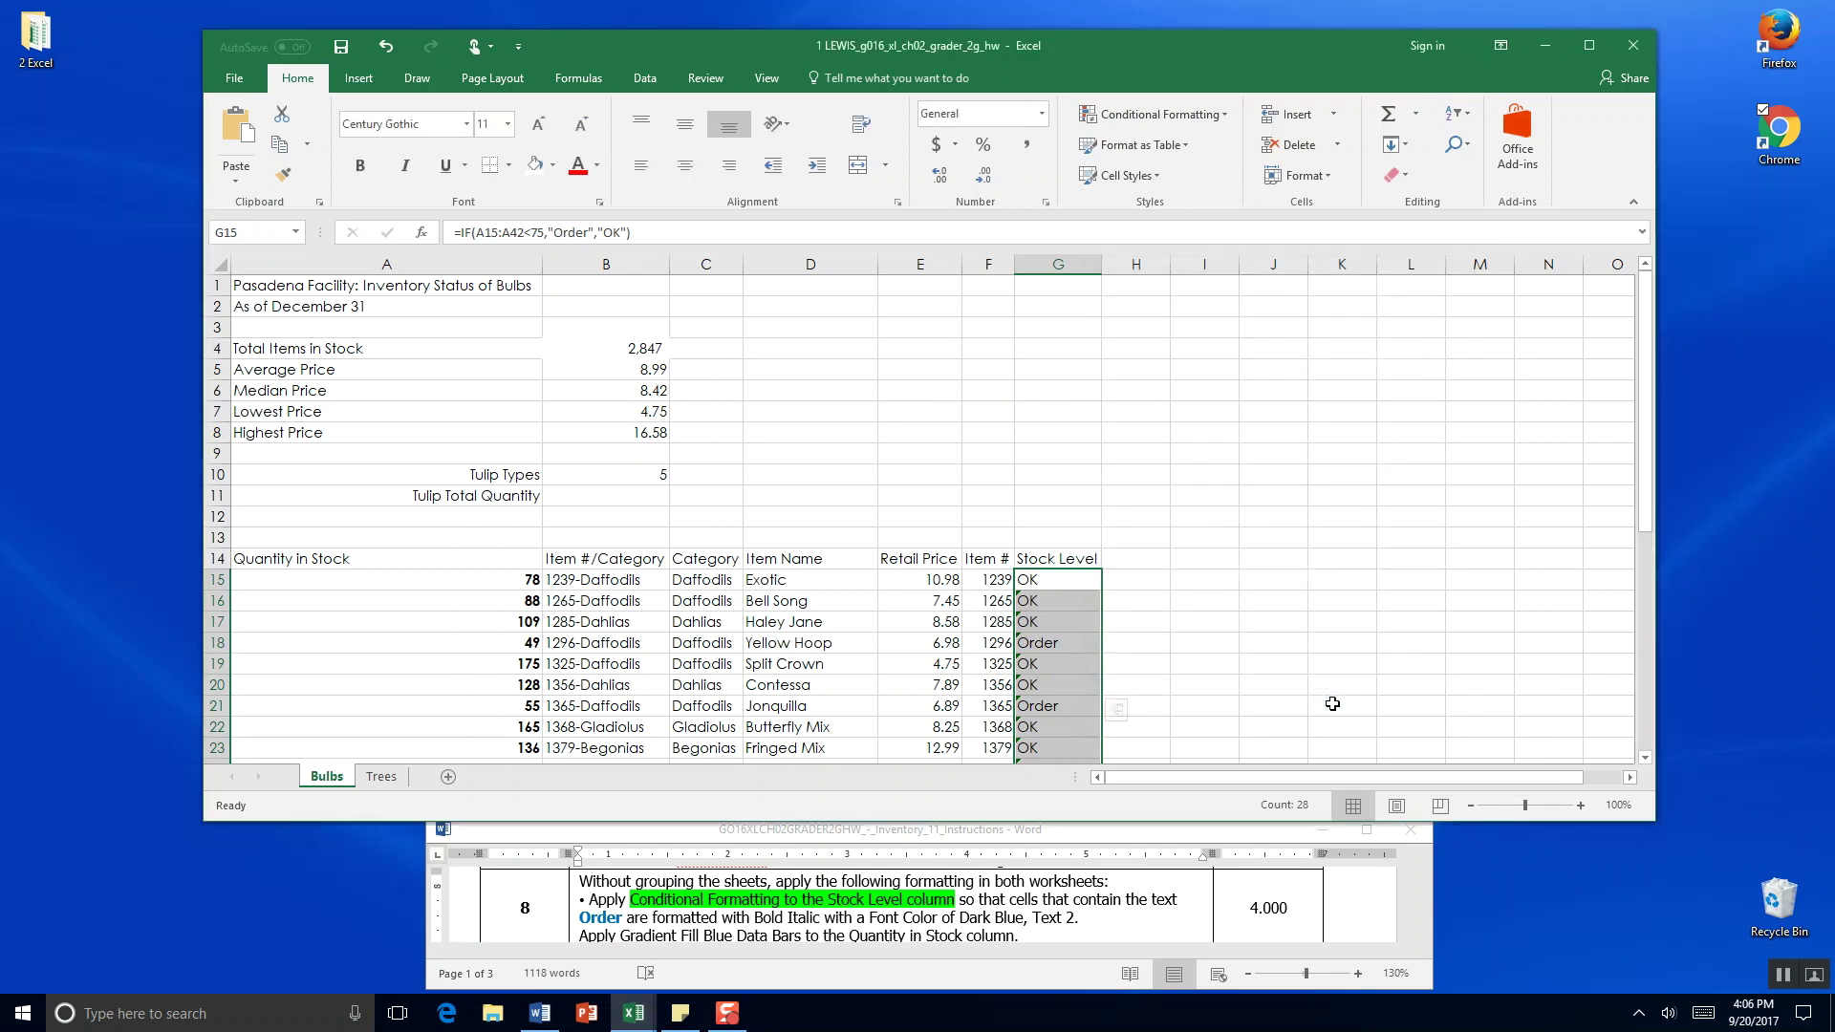
Save the workbook.
{"action": "scroll", "coordinate": [1236, 685], "scroll_direction": "down", "scroll_amount": 3}
{"action": "scroll", "coordinate": [1235, 685], "scroll_direction": "down", "scroll_amount": 7}
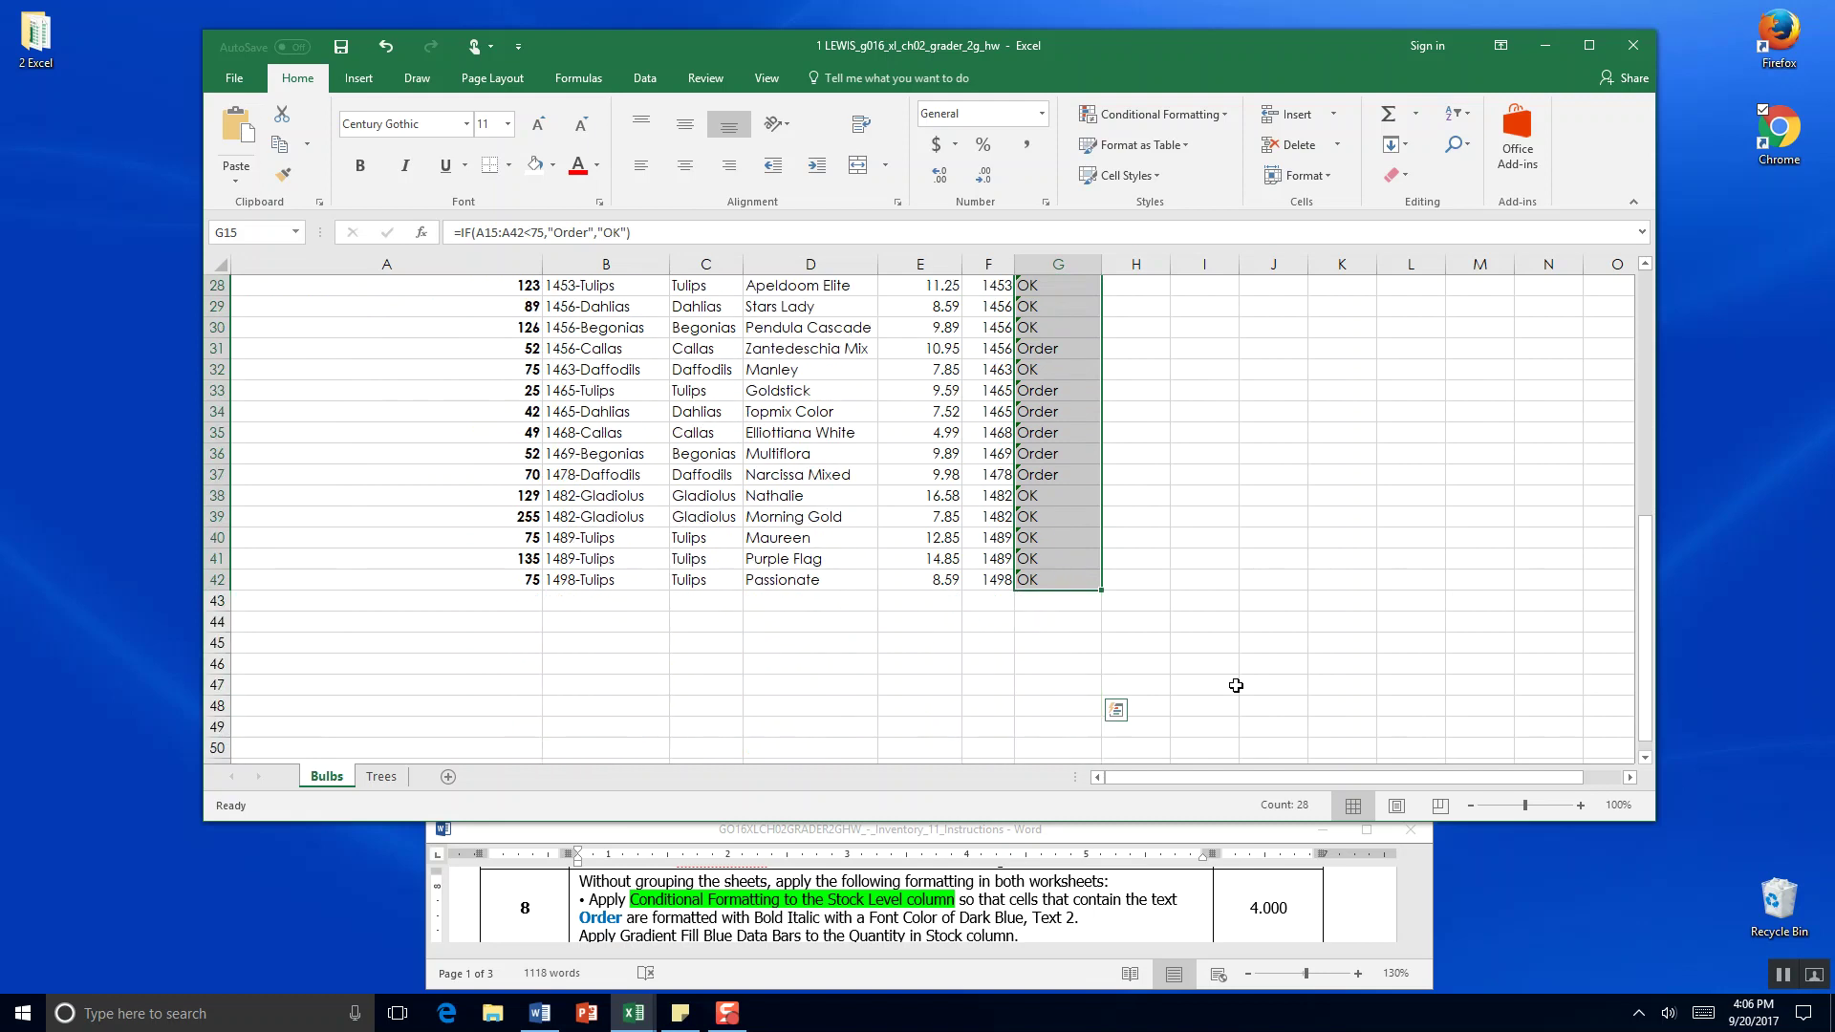
{"action": "scroll", "coordinate": [1236, 685], "scroll_direction": "up", "scroll_amount": 8}
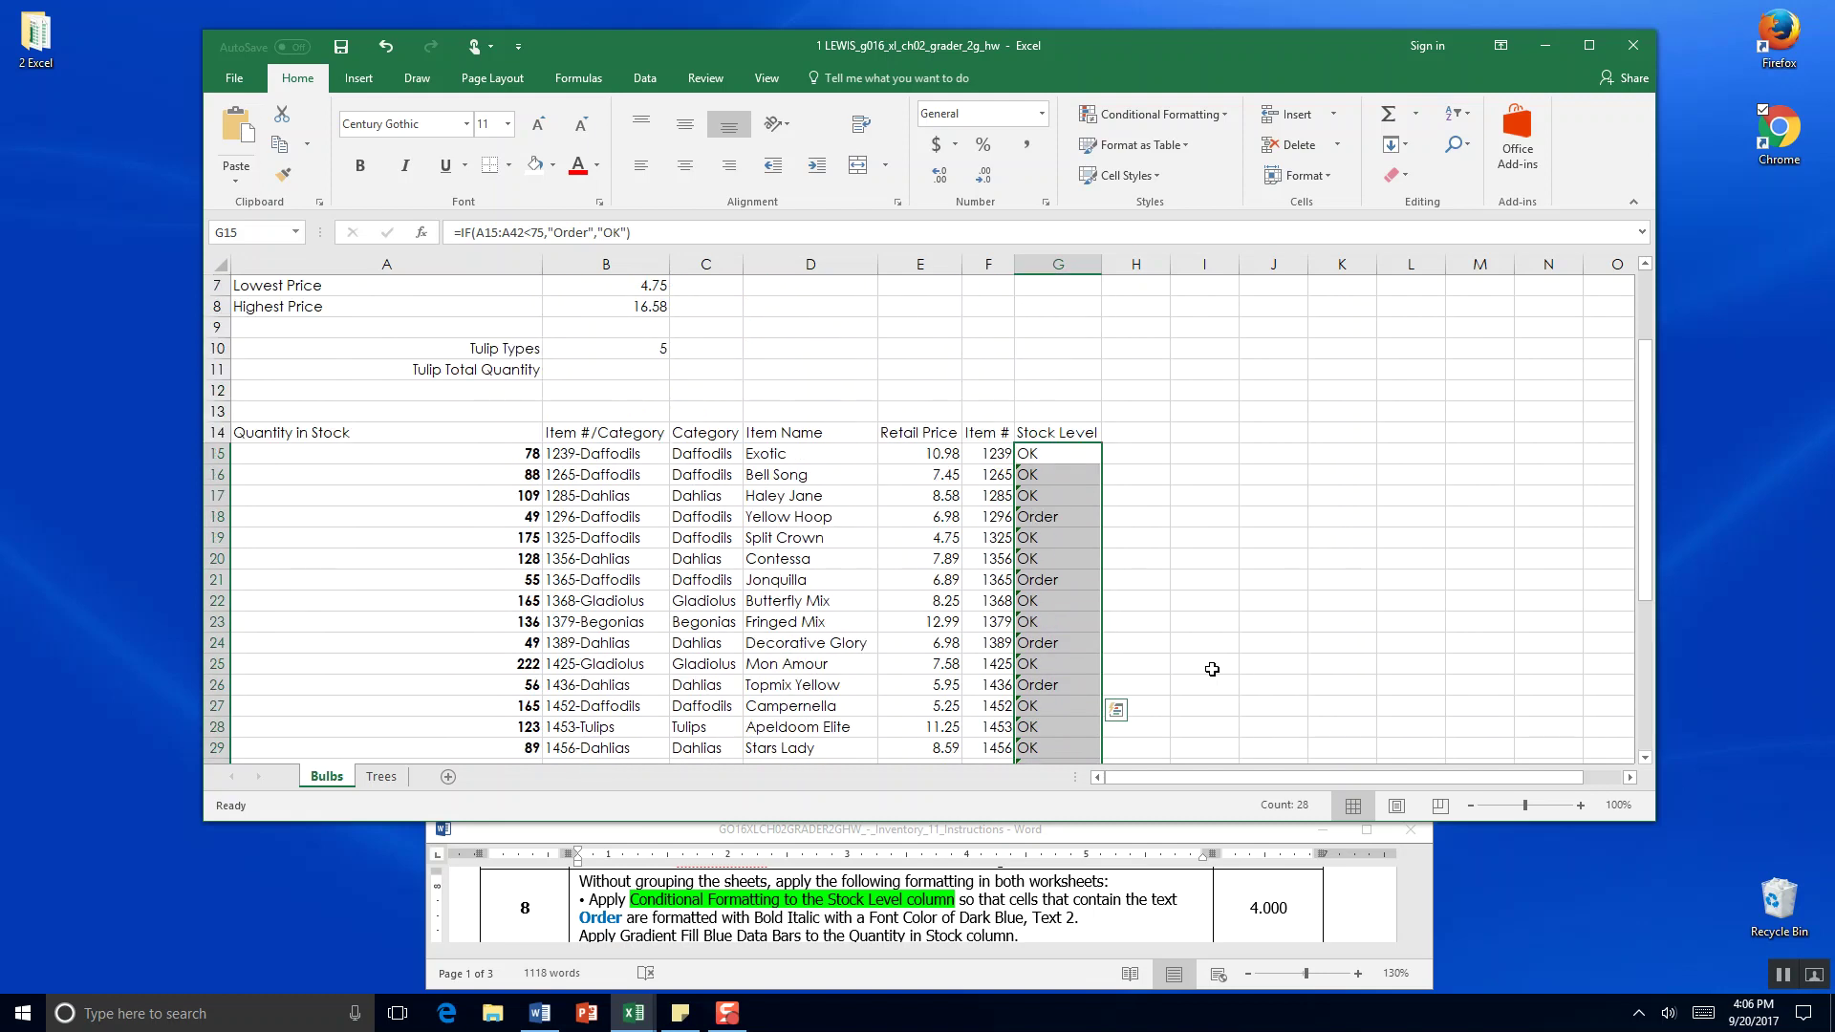
{"action": "left_click", "coordinate": [341, 46]}
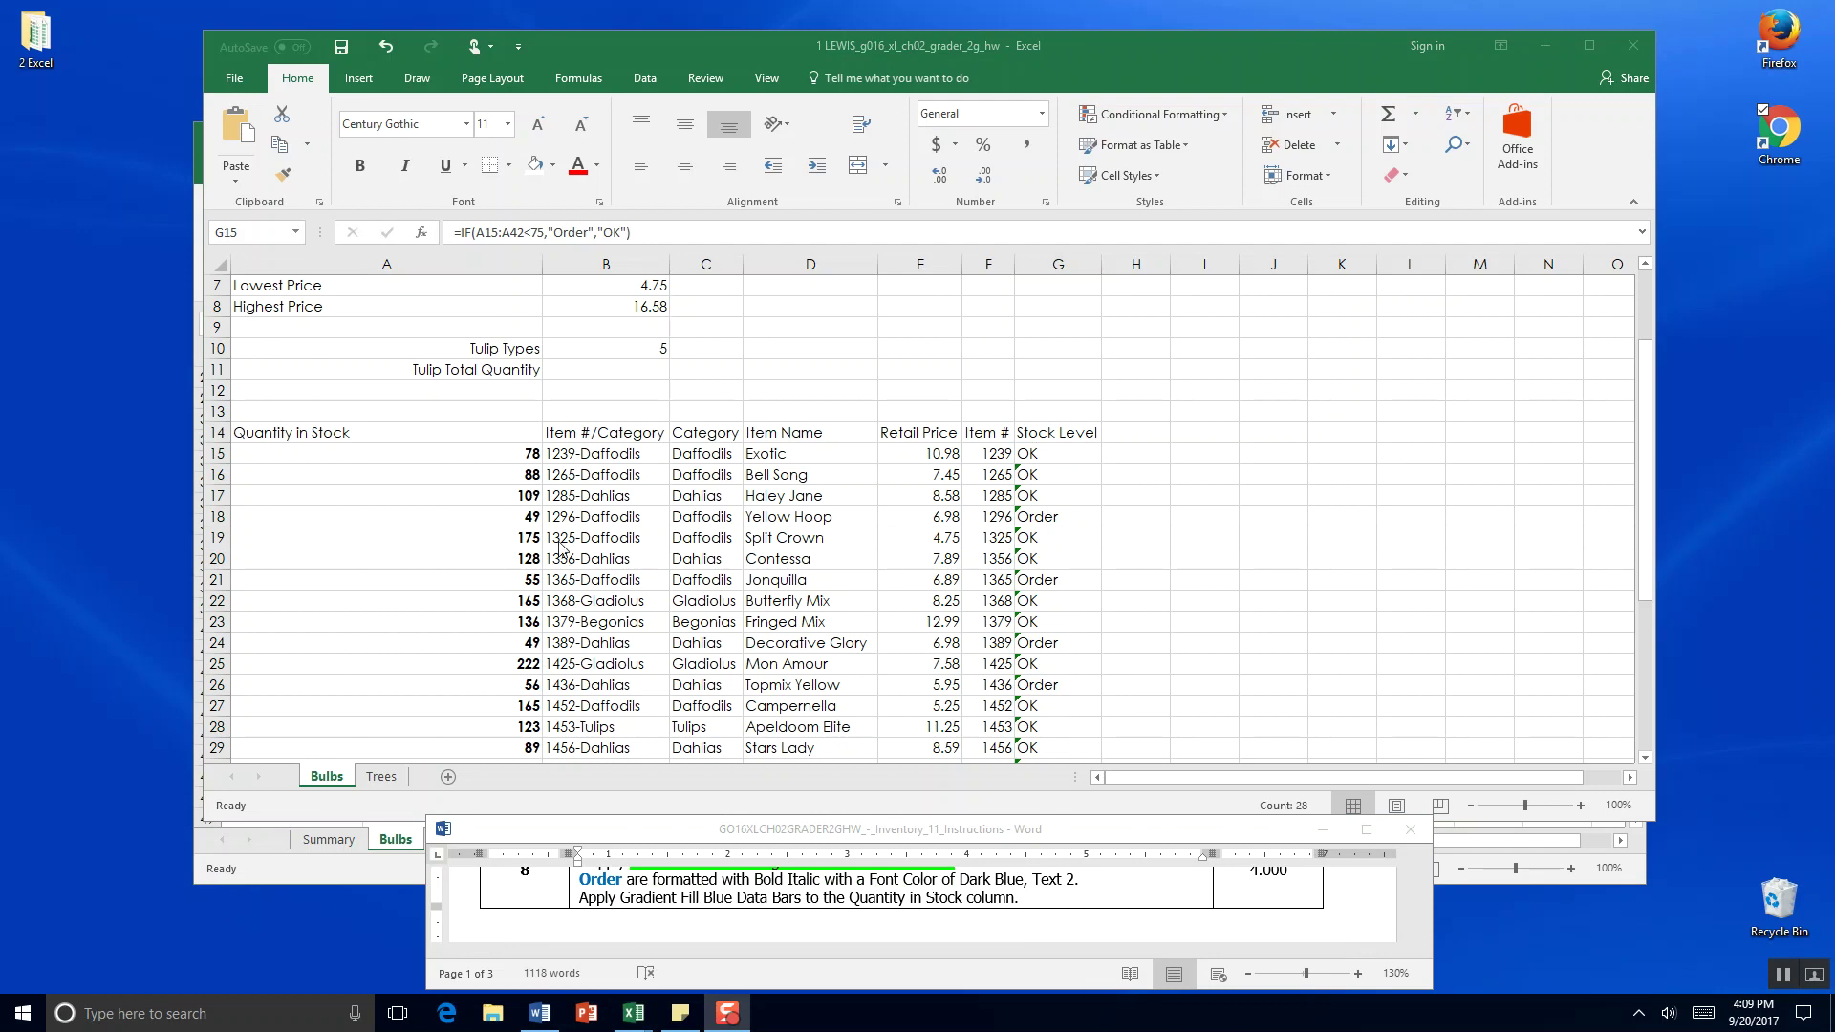
Apply Gradient Fill Blue data bars to the Quantity in Stock values A15:A42.
{"action": "left_click_drag", "start_coordinate": [463, 459], "coordinate": [460, 697]}
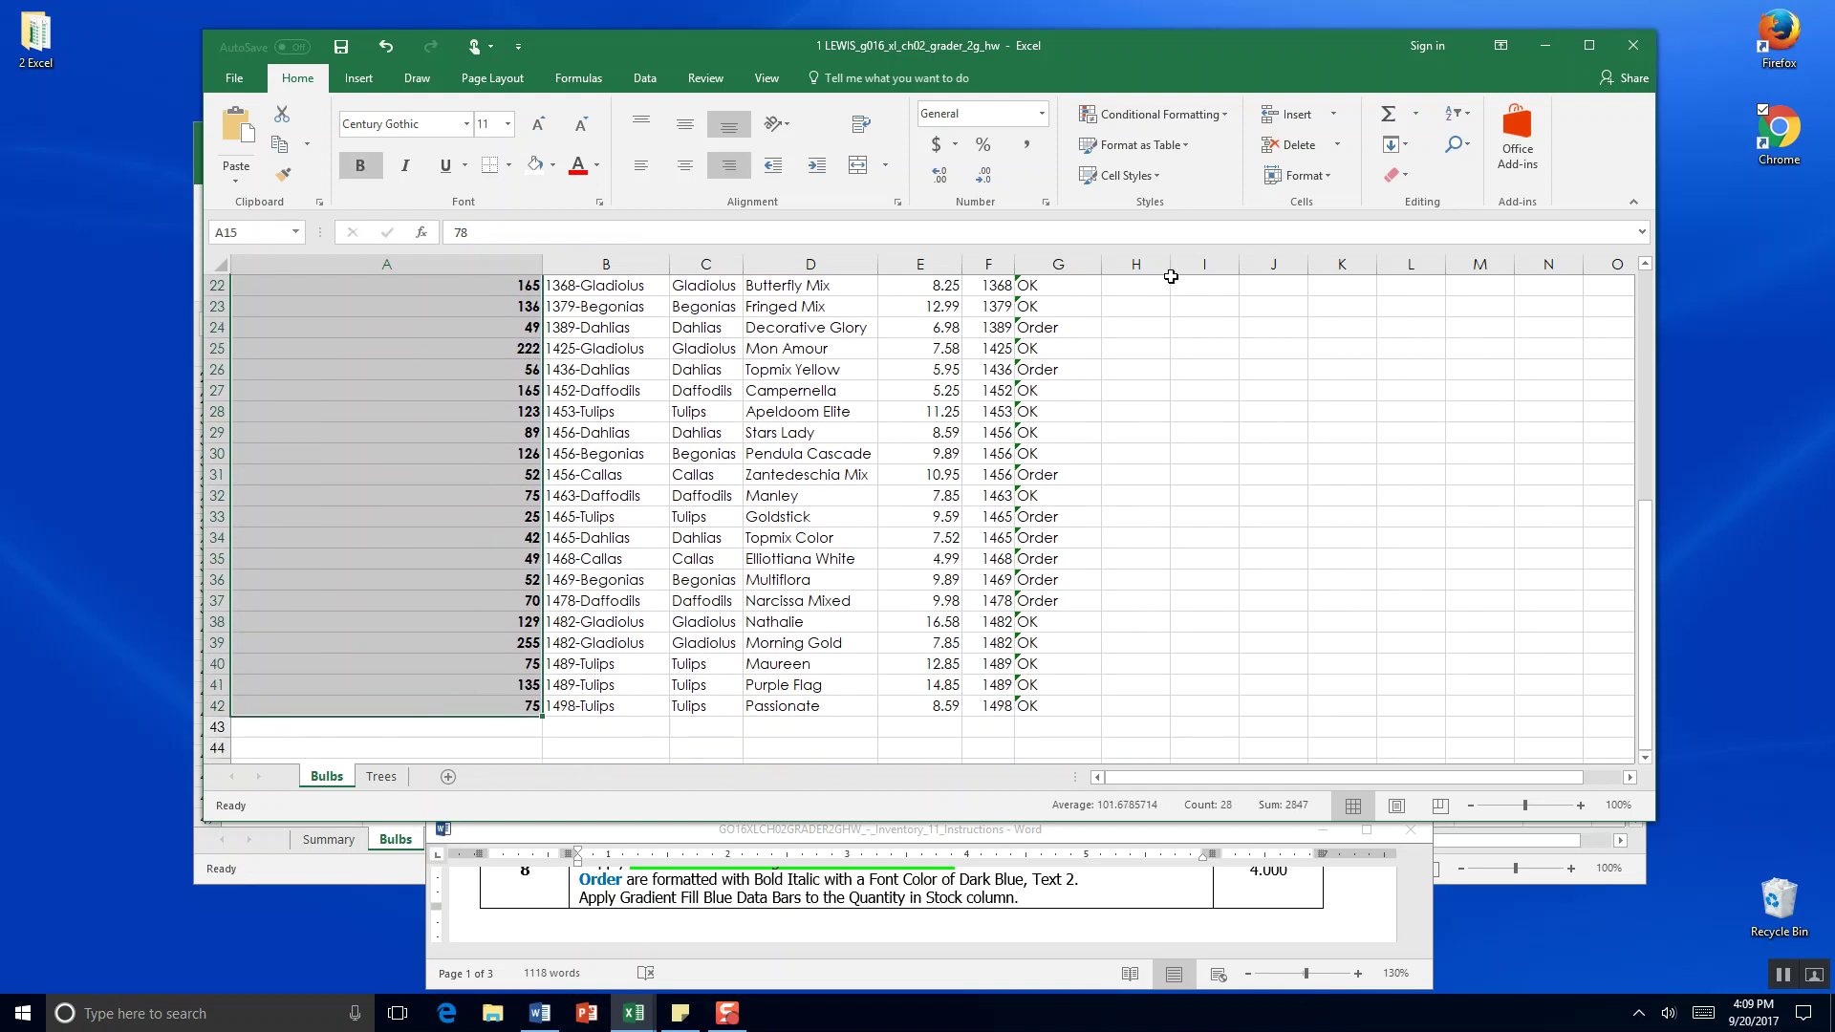
{"action": "left_click", "coordinate": [1219, 116]}
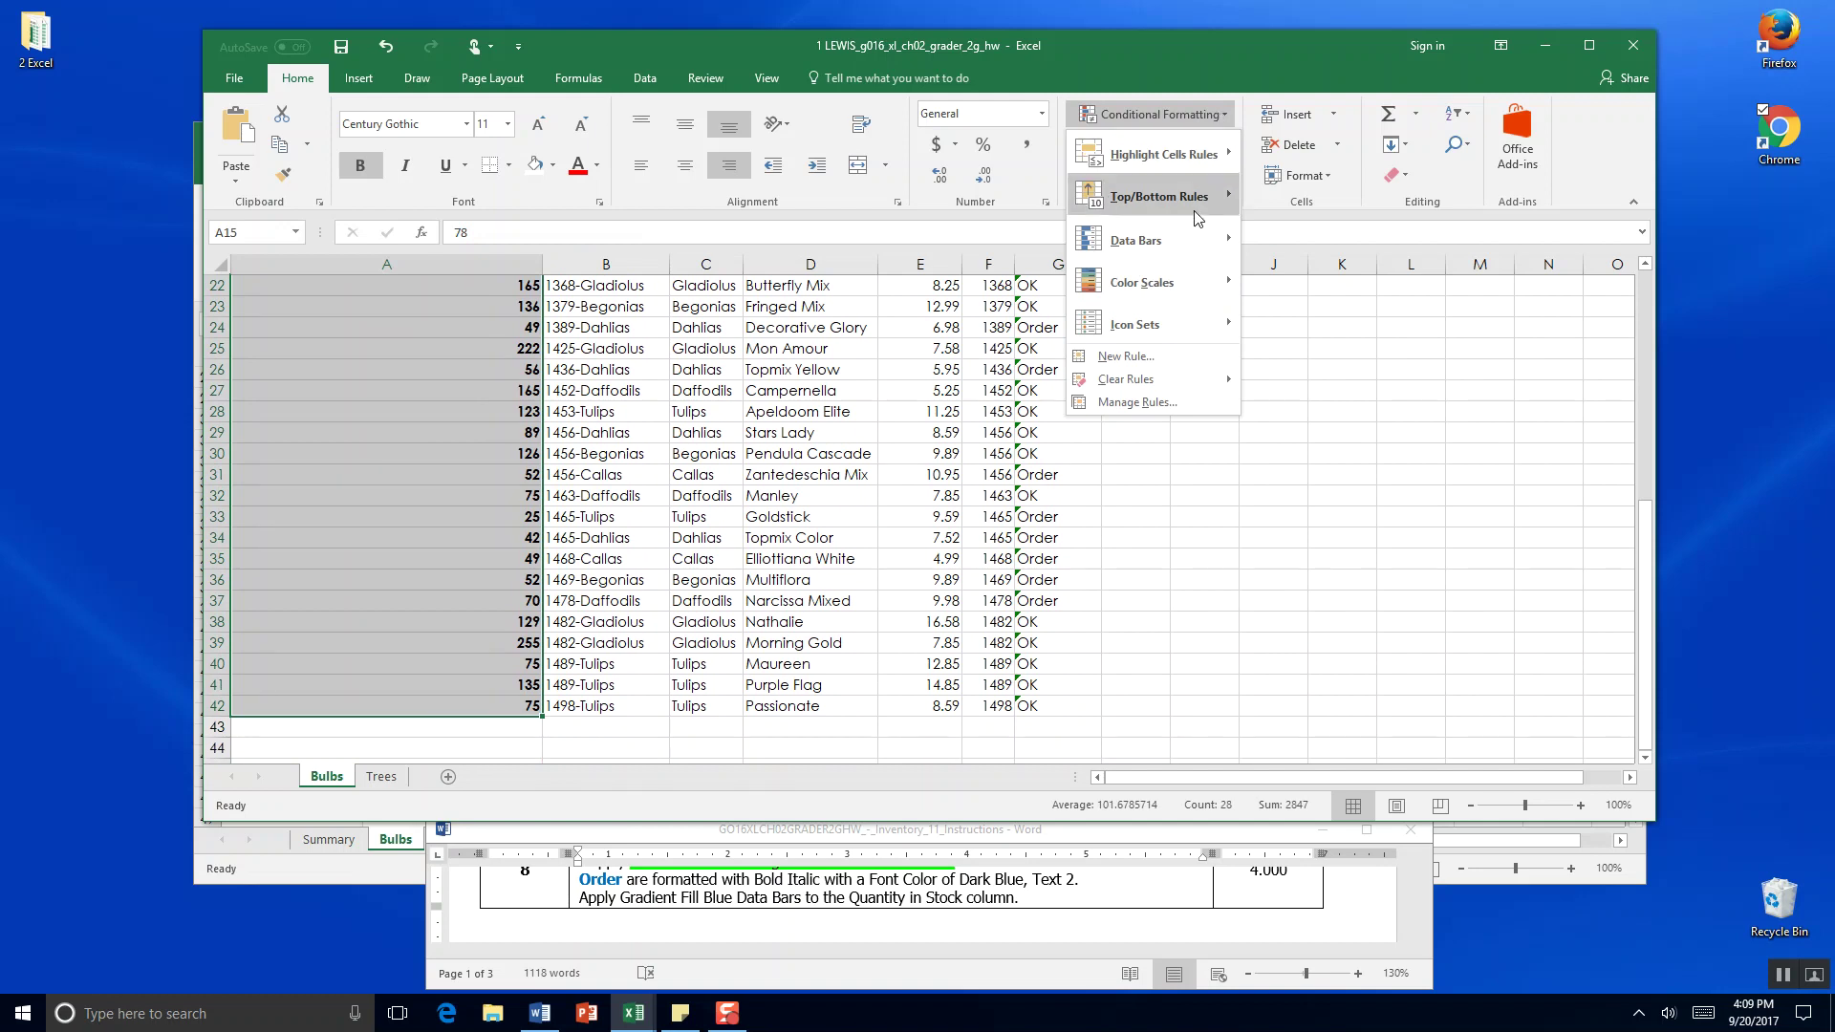
{"action": "mouse_move", "coordinate": [1183, 245]}
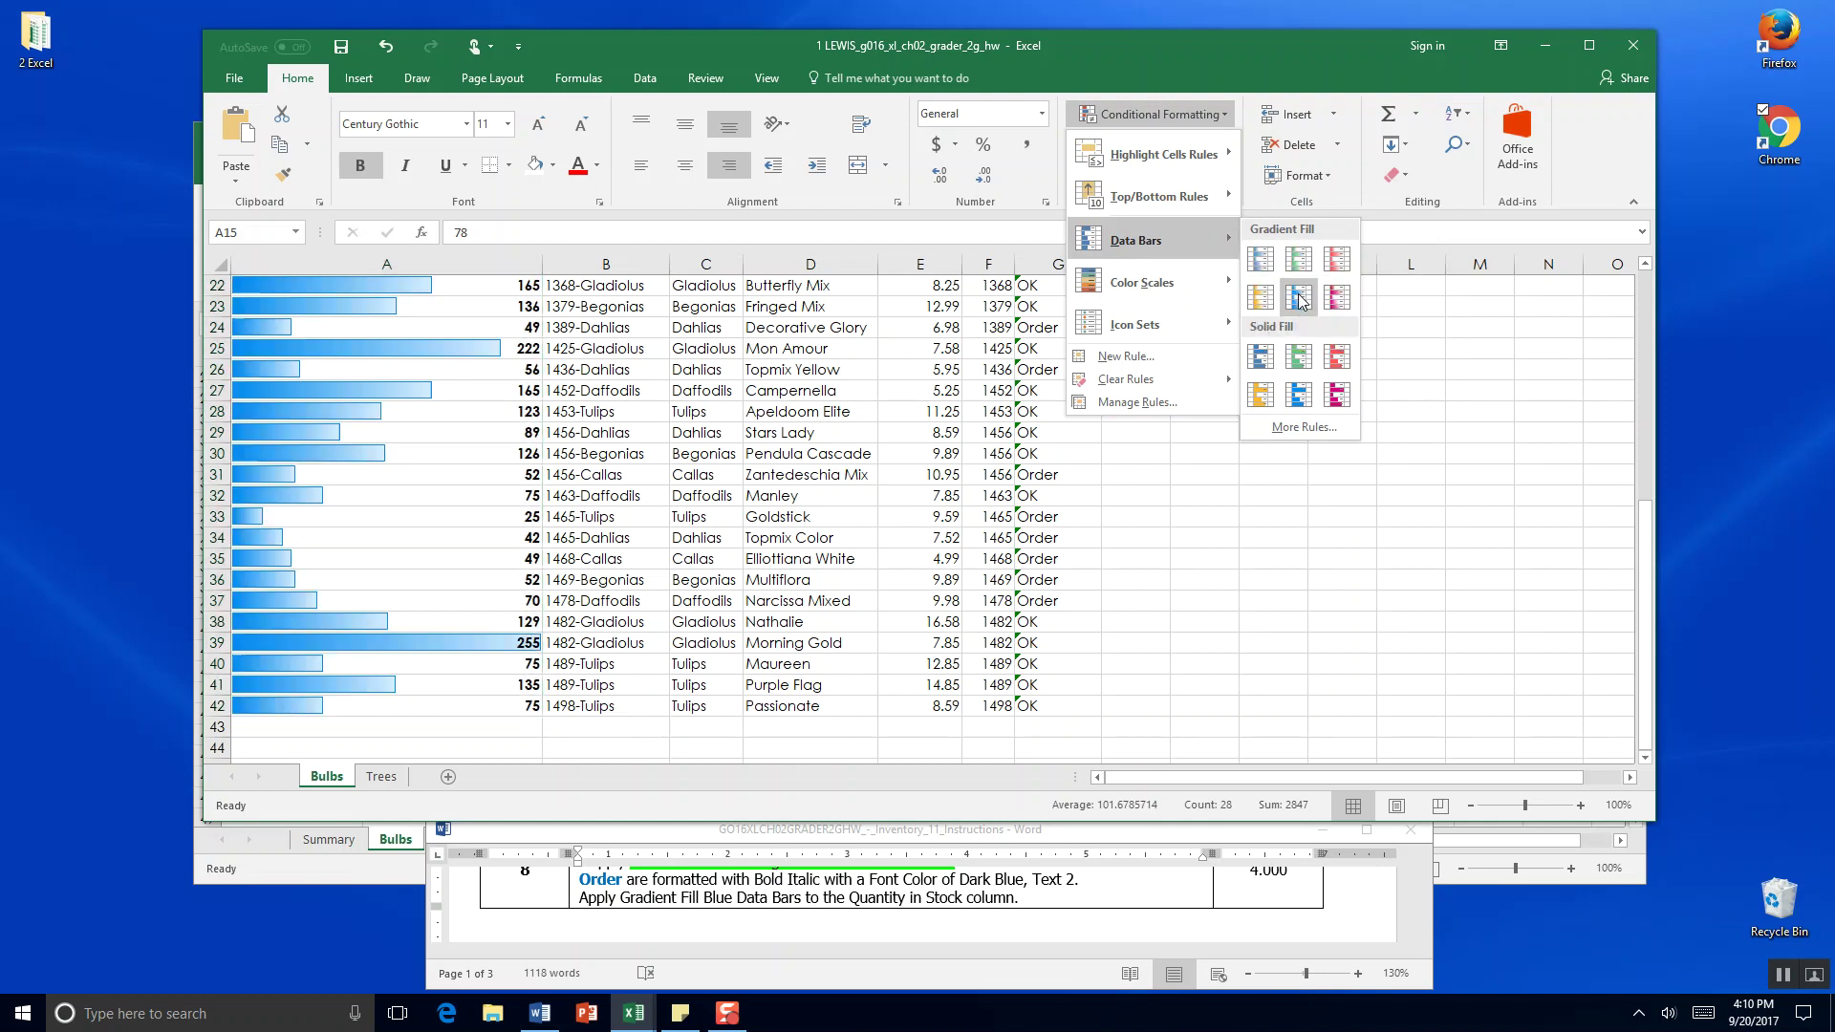
{"action": "left_click", "coordinate": [1262, 260]}
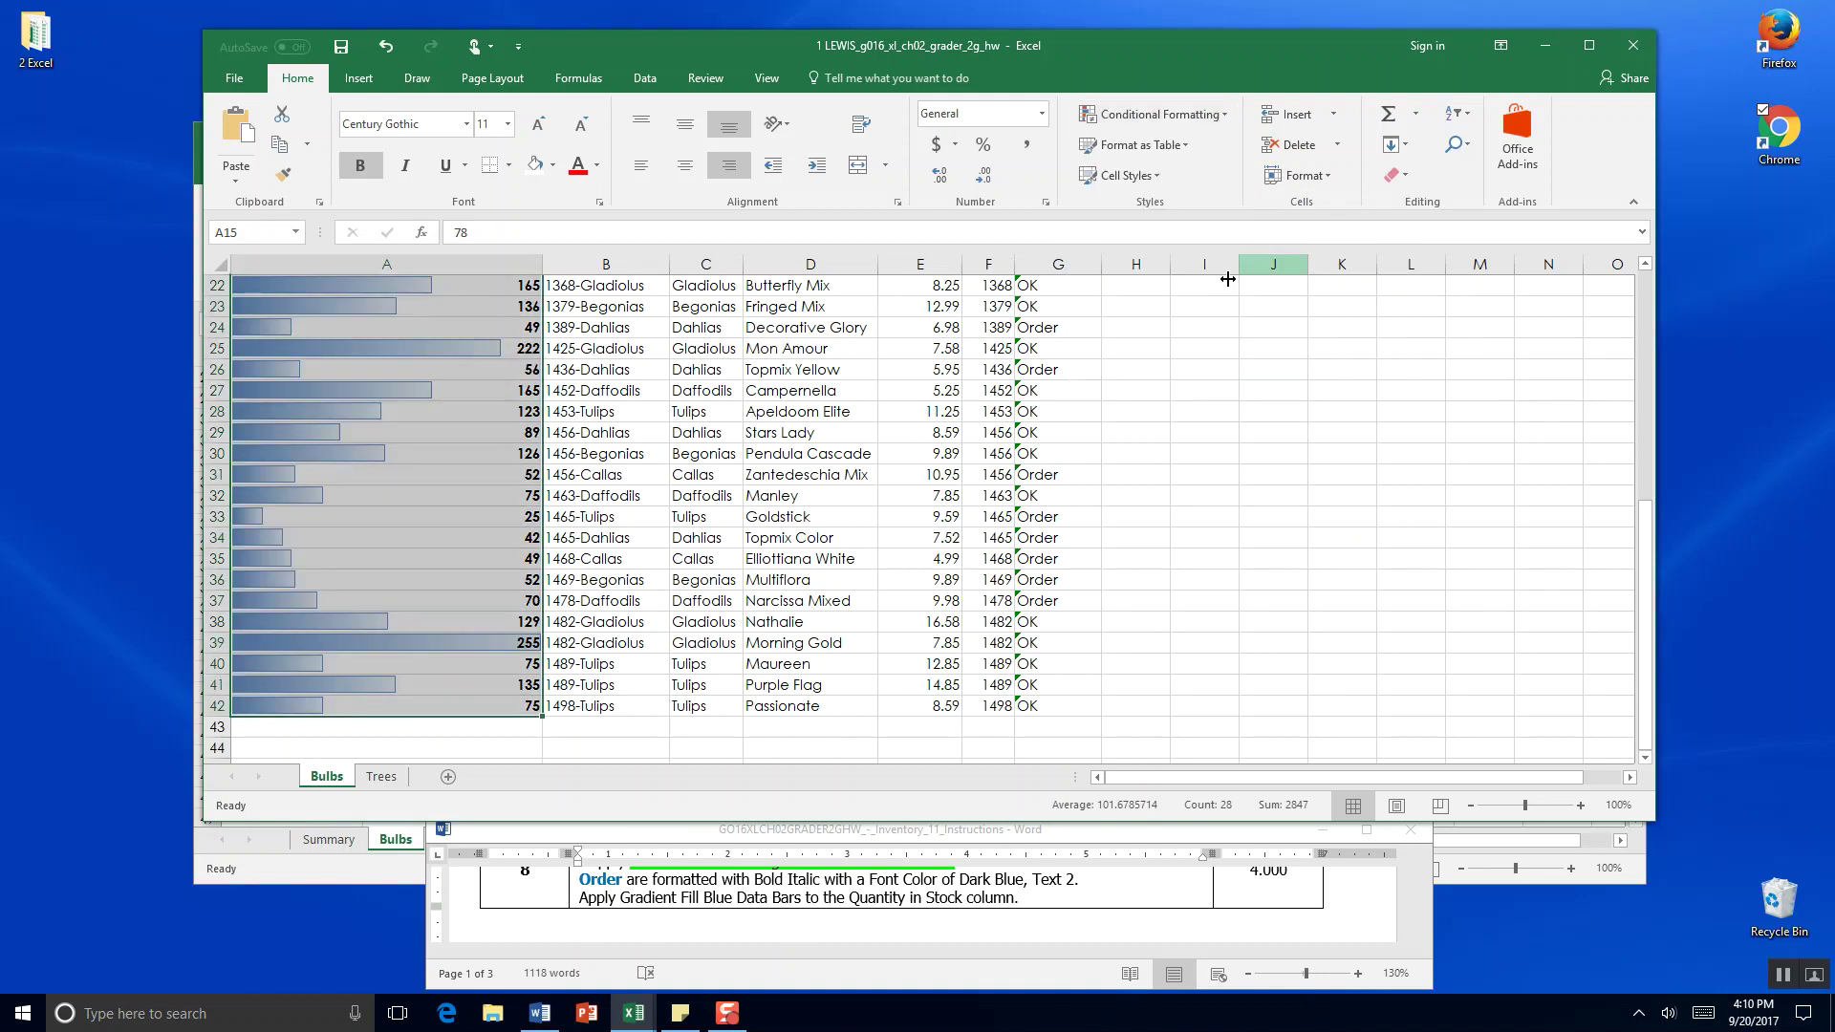
Deselect the column to check the data bars and save the workbook.
{"action": "left_click", "coordinate": [454, 419]}
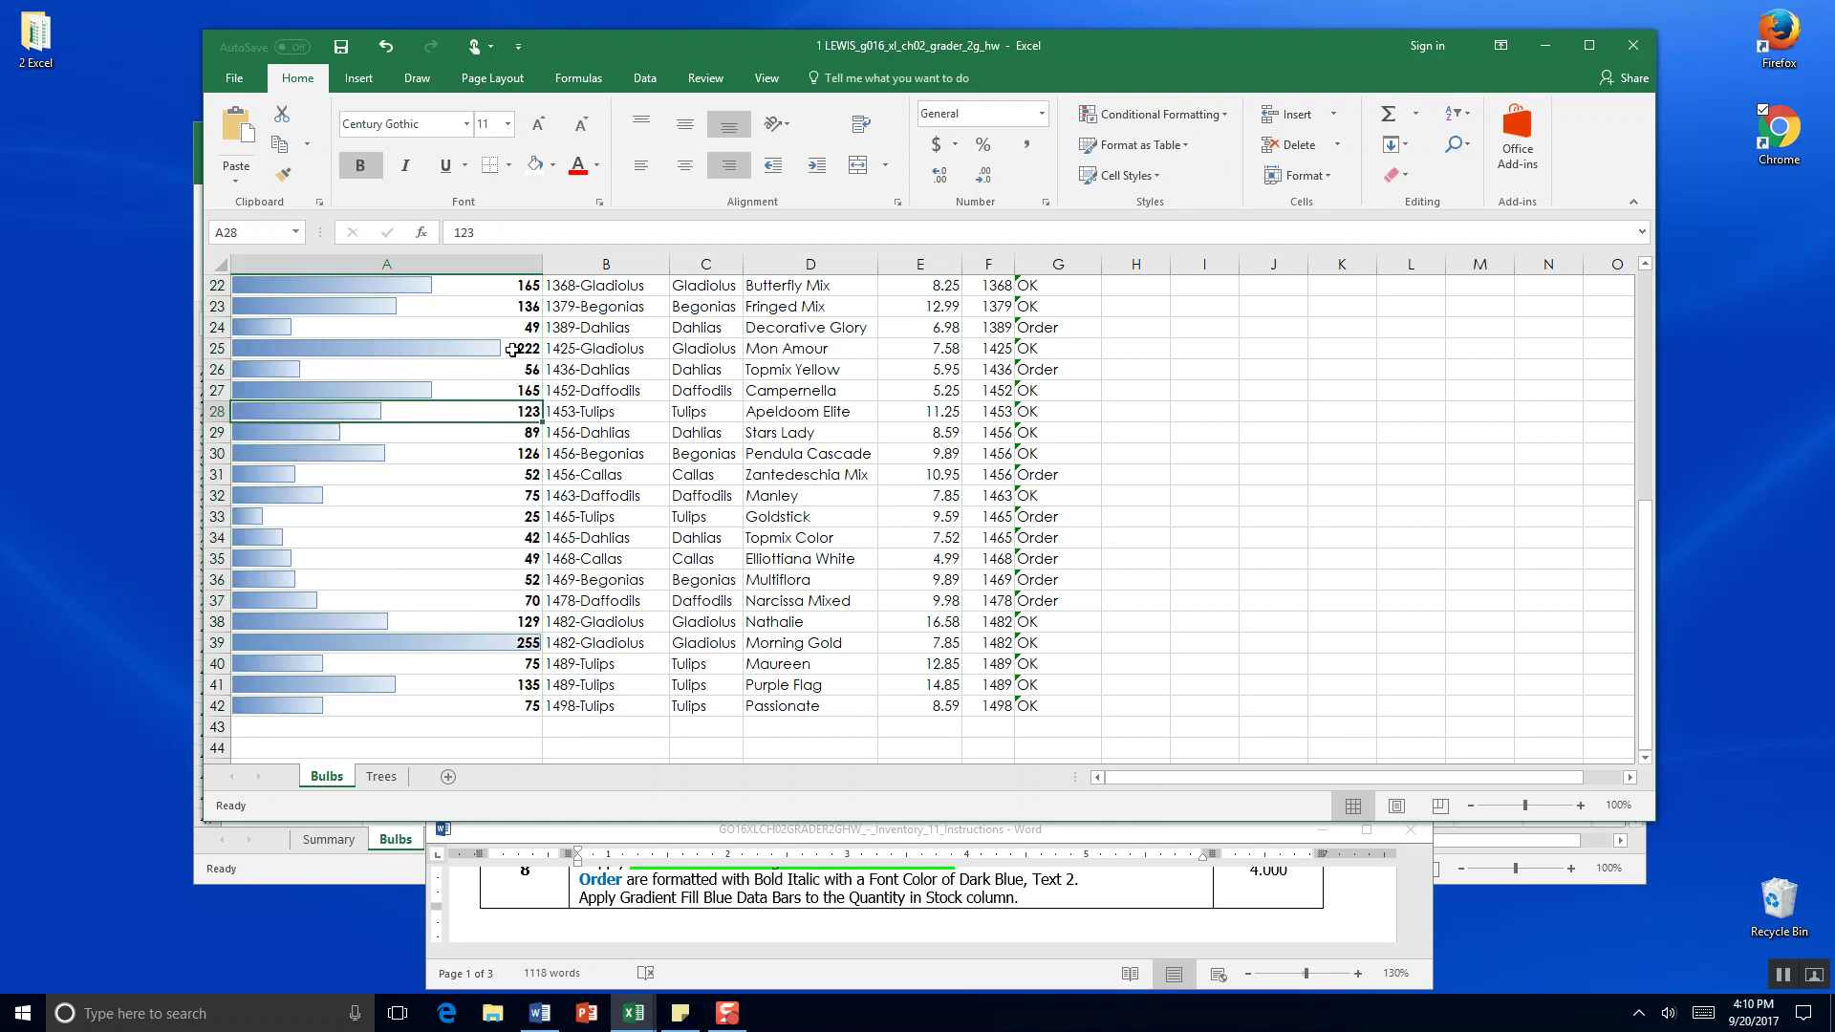
{"action": "left_click", "coordinate": [512, 350]}
{"action": "key", "text": "Down"}
{"action": "key", "text": "Down"}
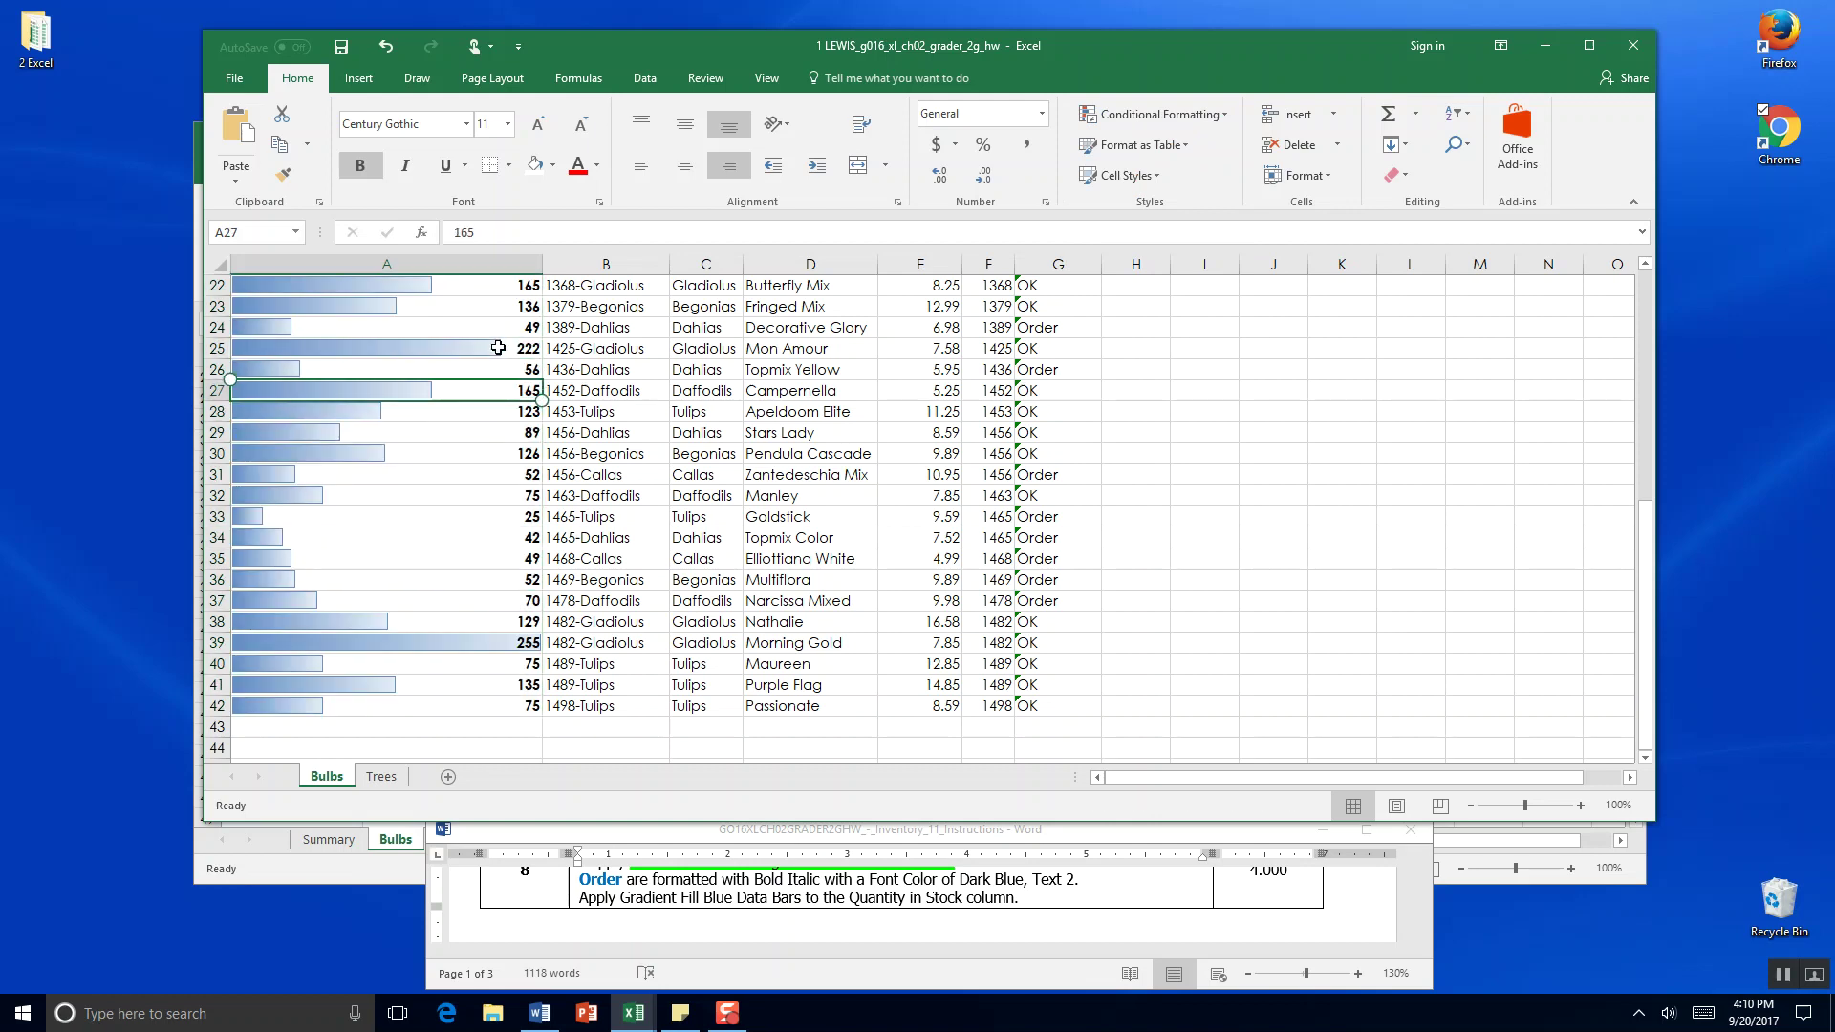
{"action": "left_click", "coordinate": [244, 518]}
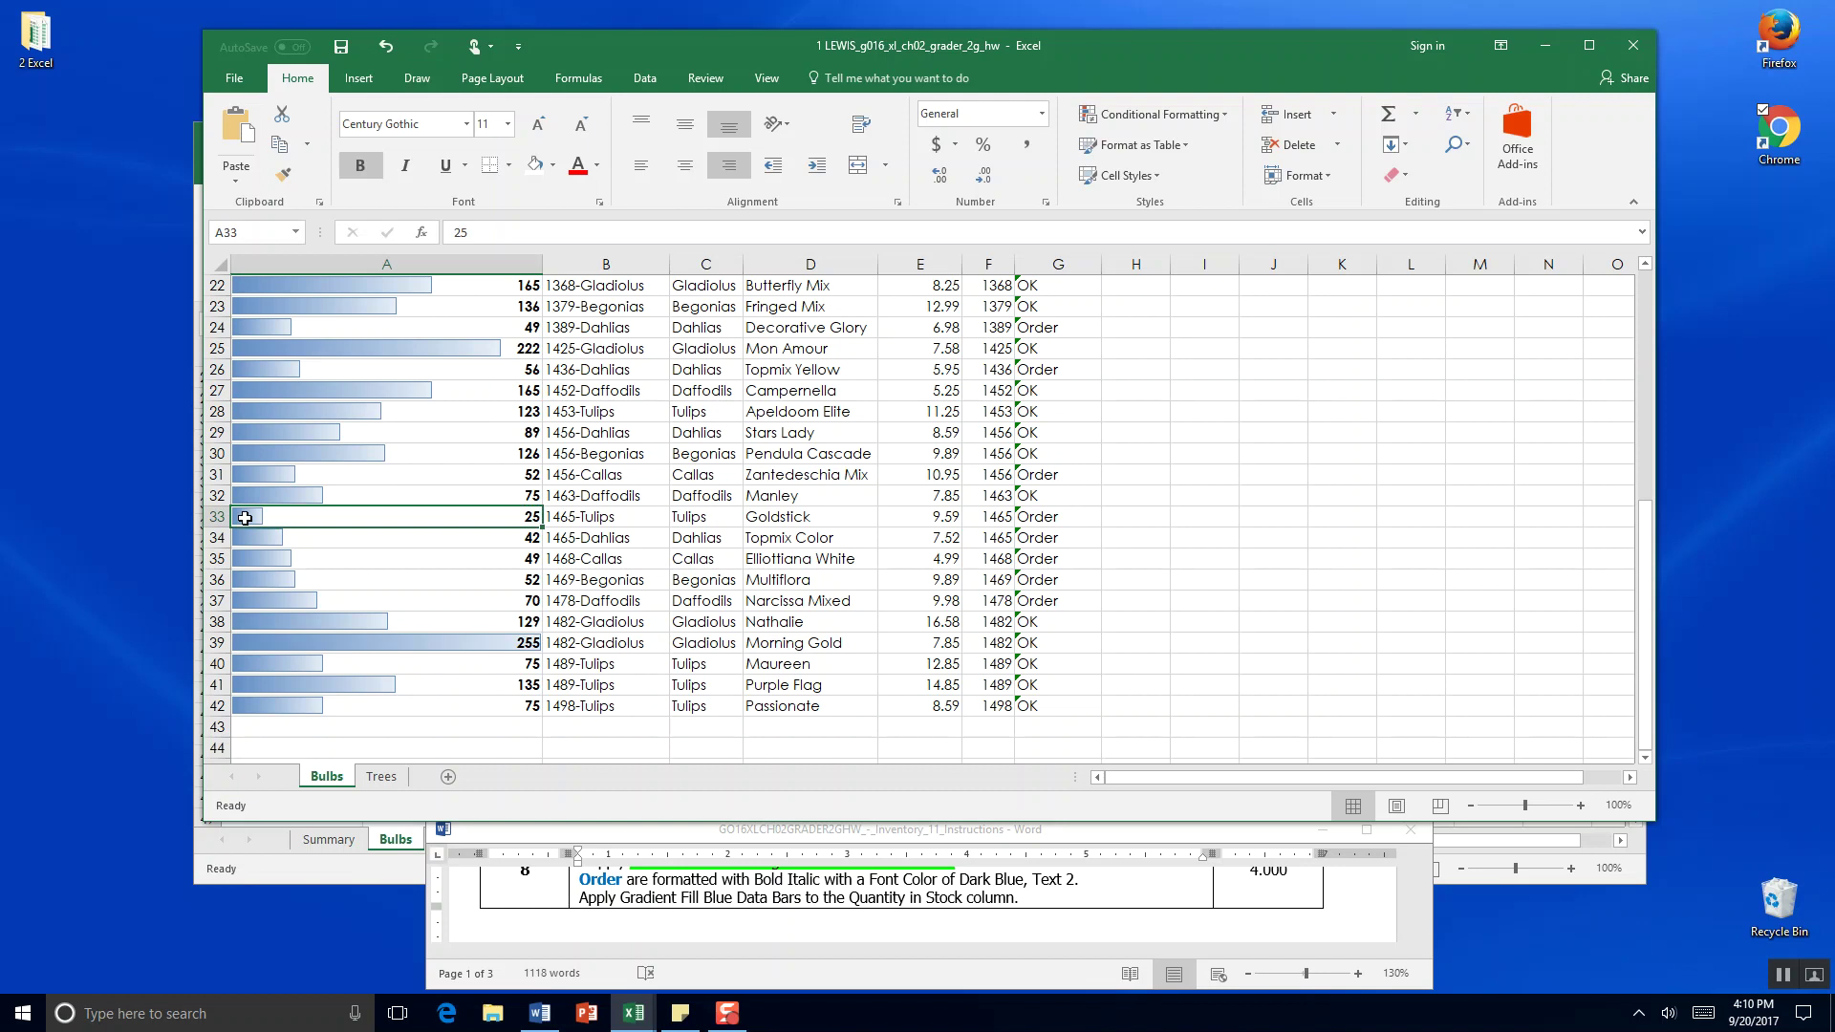
{"action": "left_click", "coordinate": [341, 48]}
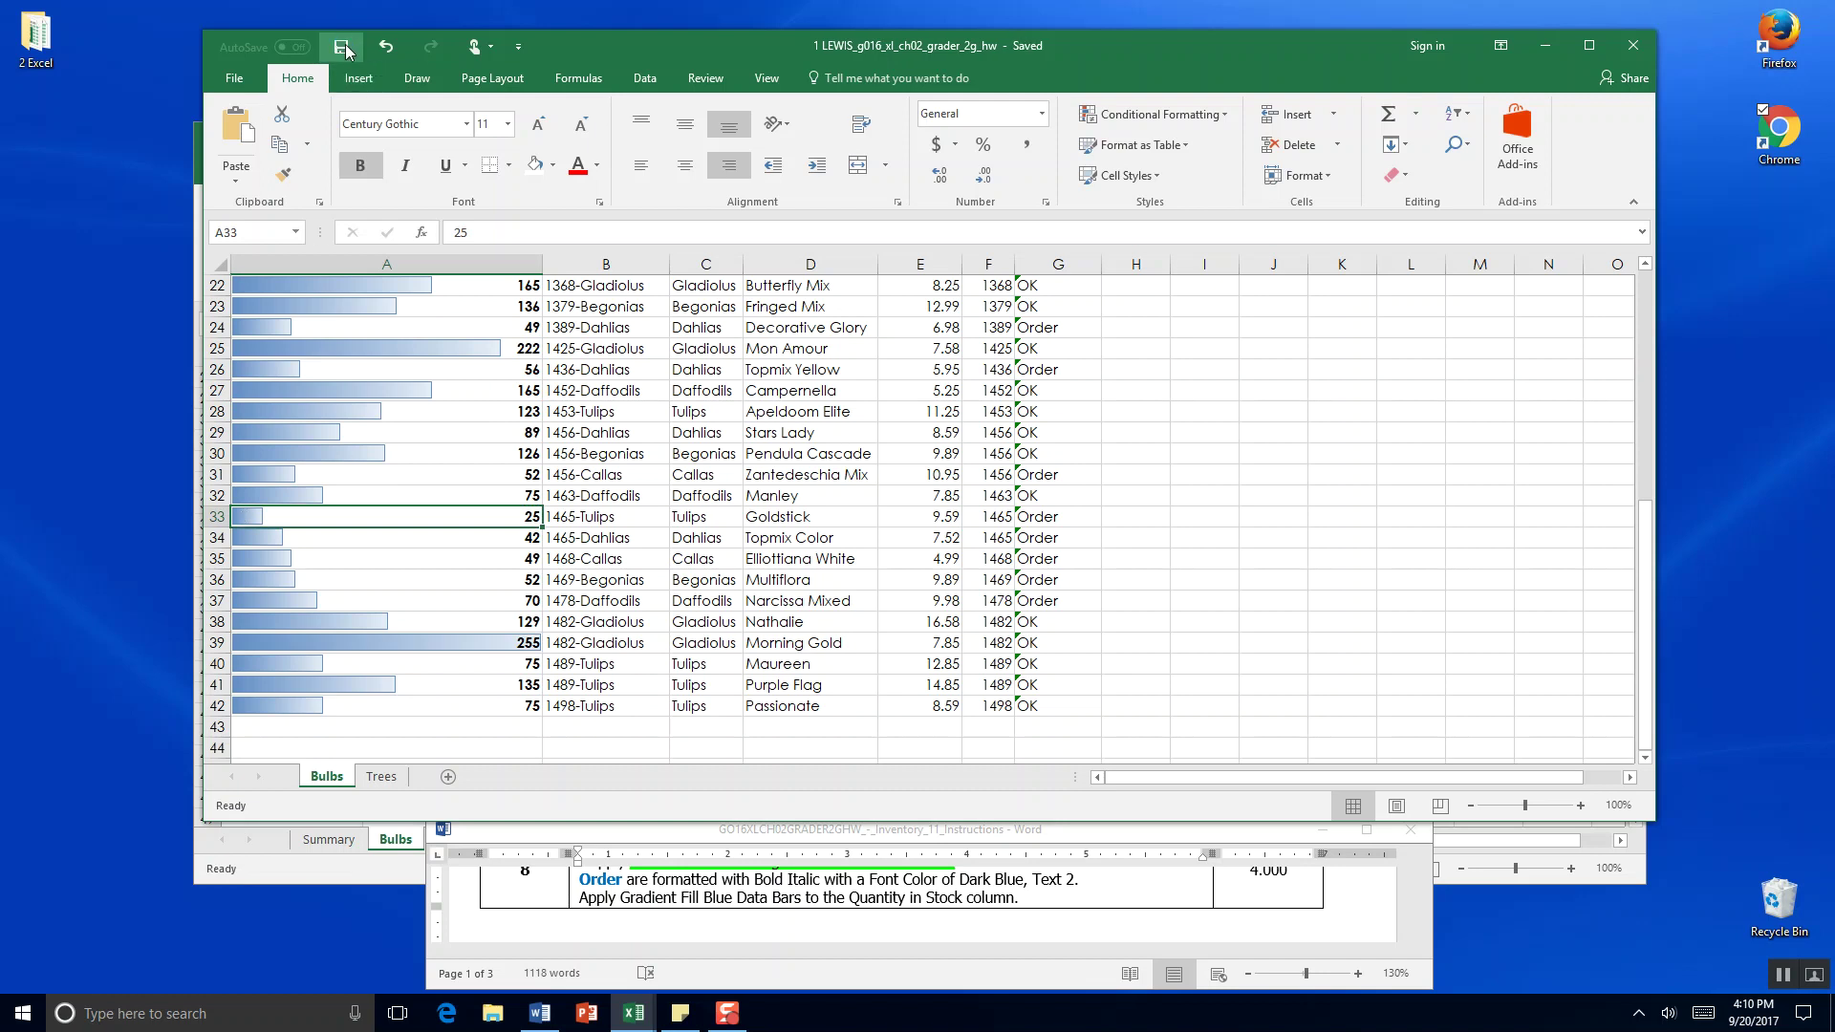
On the Trees sheet, give A15:A42 Blue gradient data bars and save the workbook.
{"action": "left_click", "coordinate": [385, 782]}
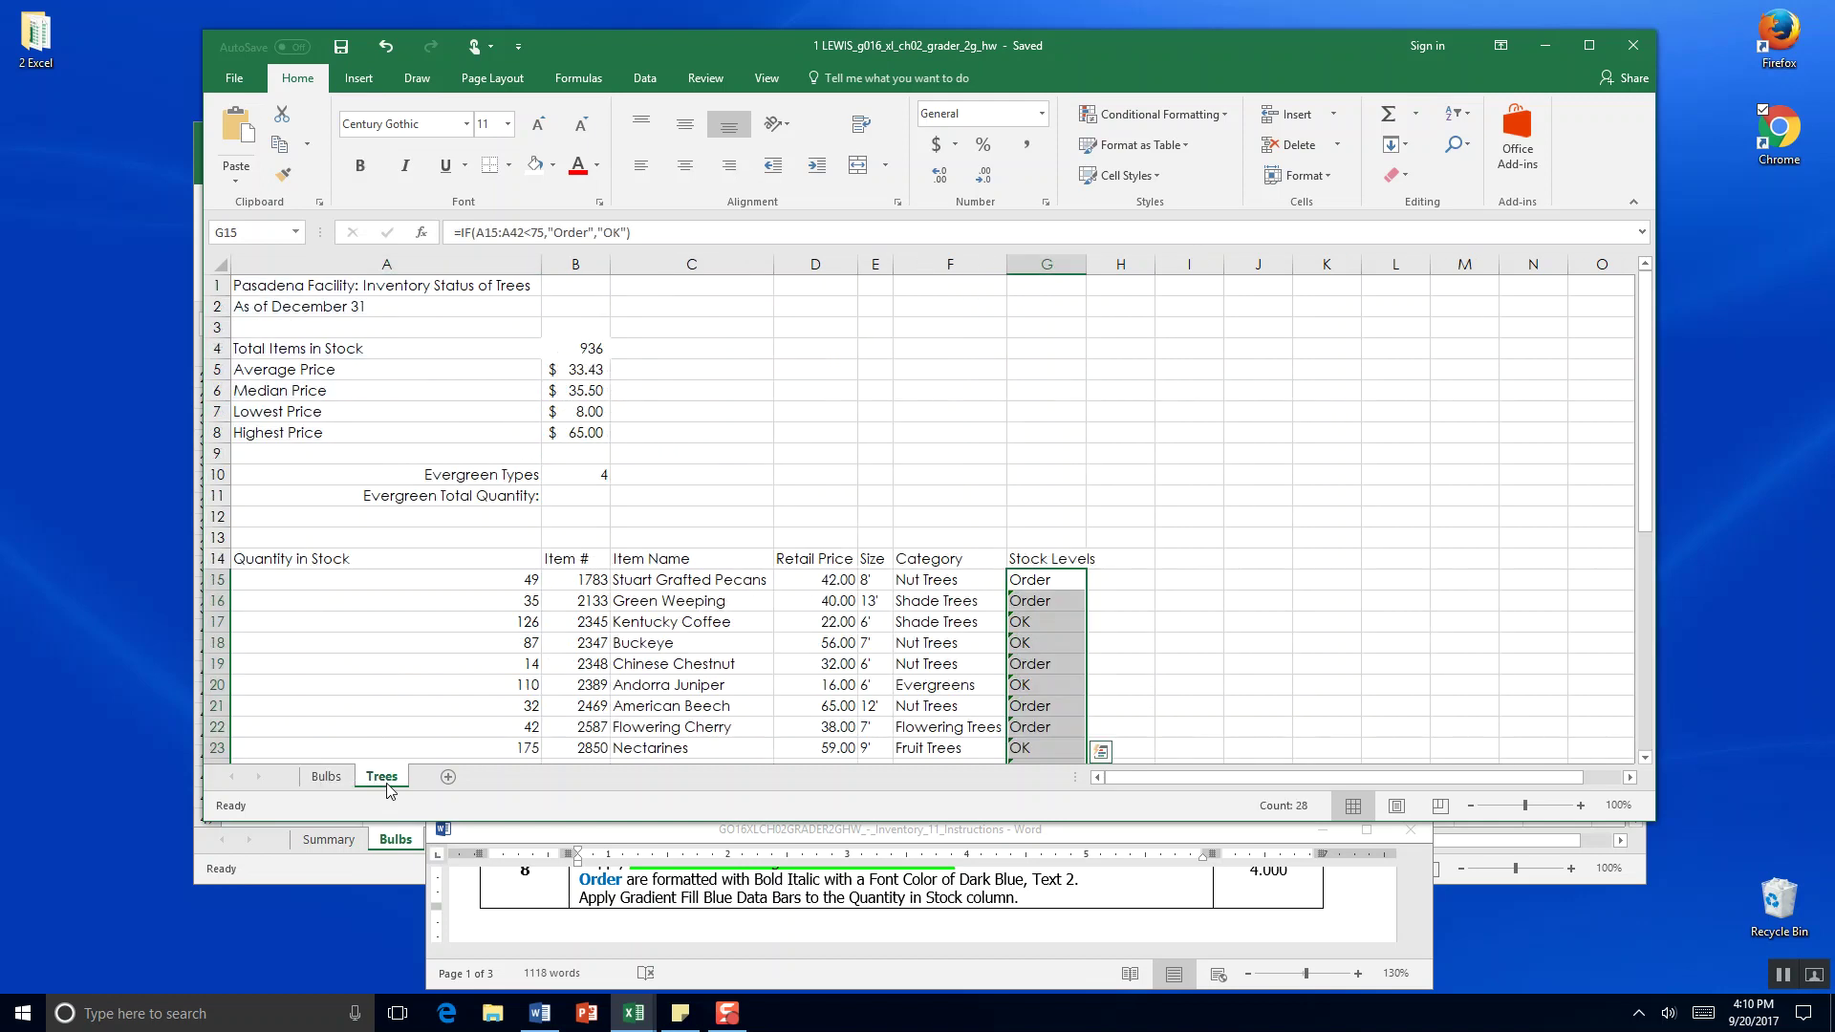
{"action": "left_click_drag", "start_coordinate": [440, 579], "coordinate": [456, 707]}
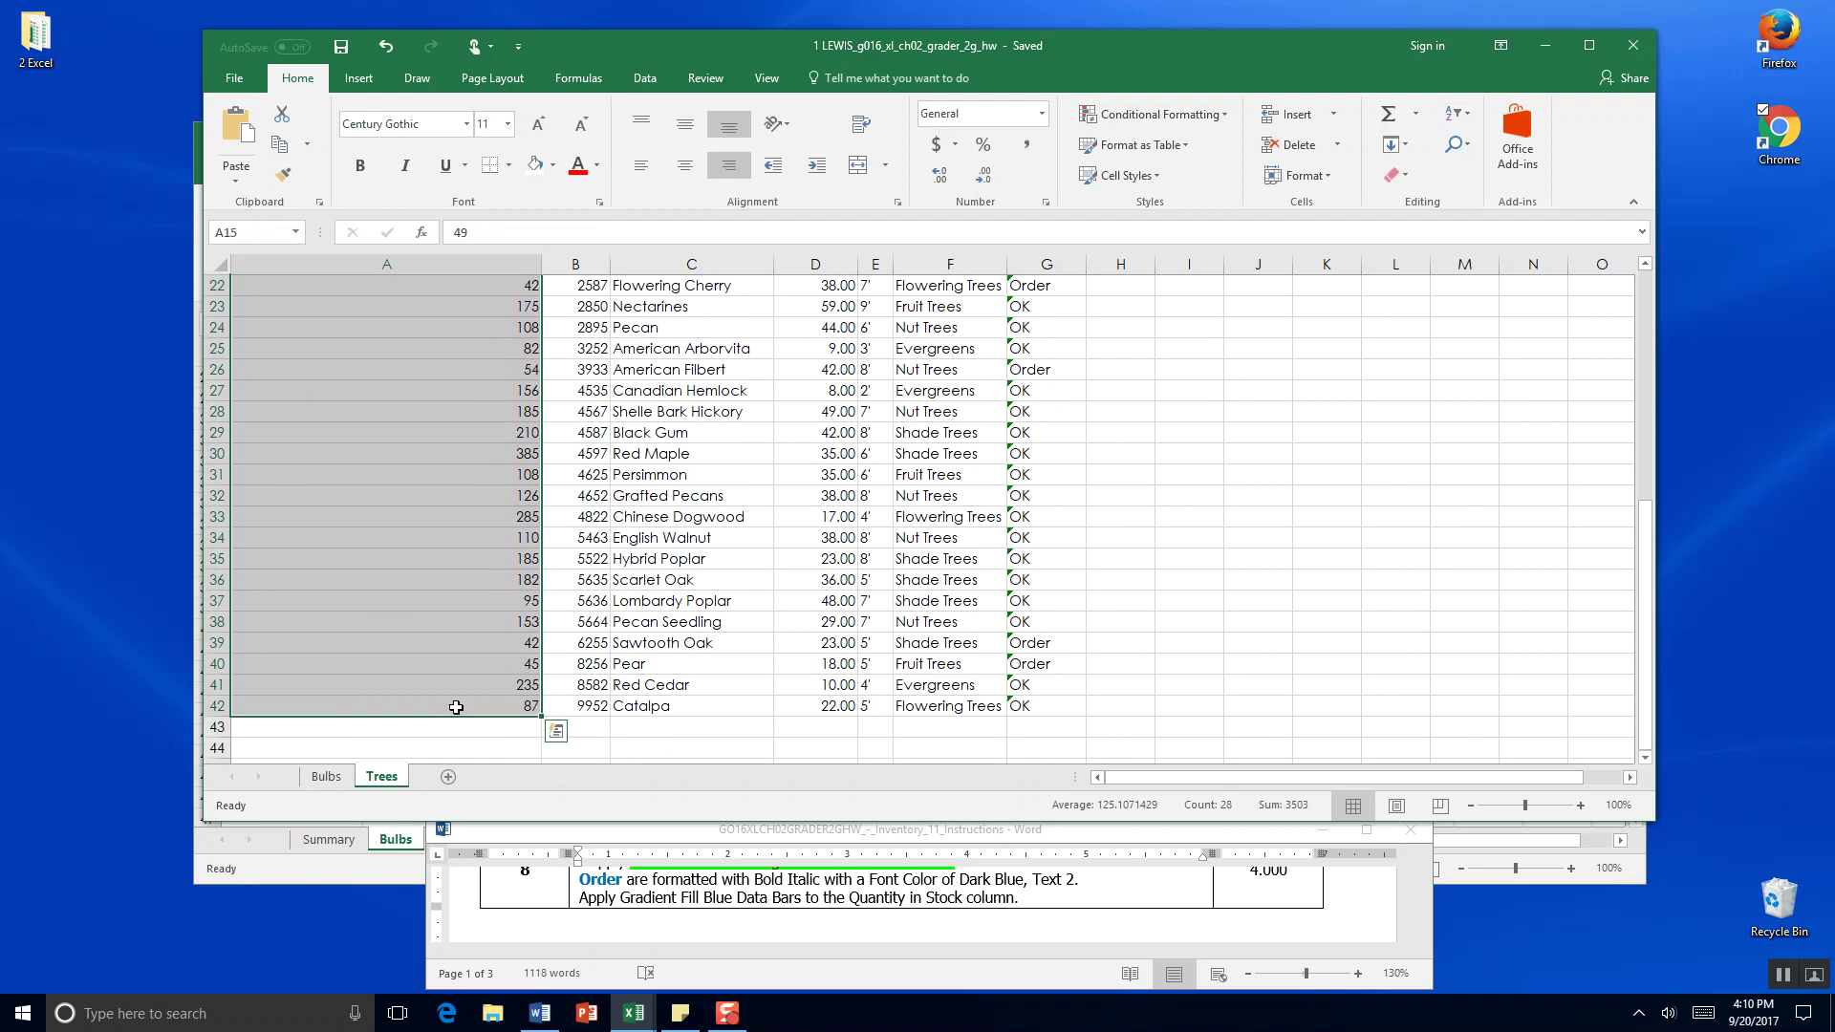
{"action": "left_click", "coordinate": [1231, 107]}
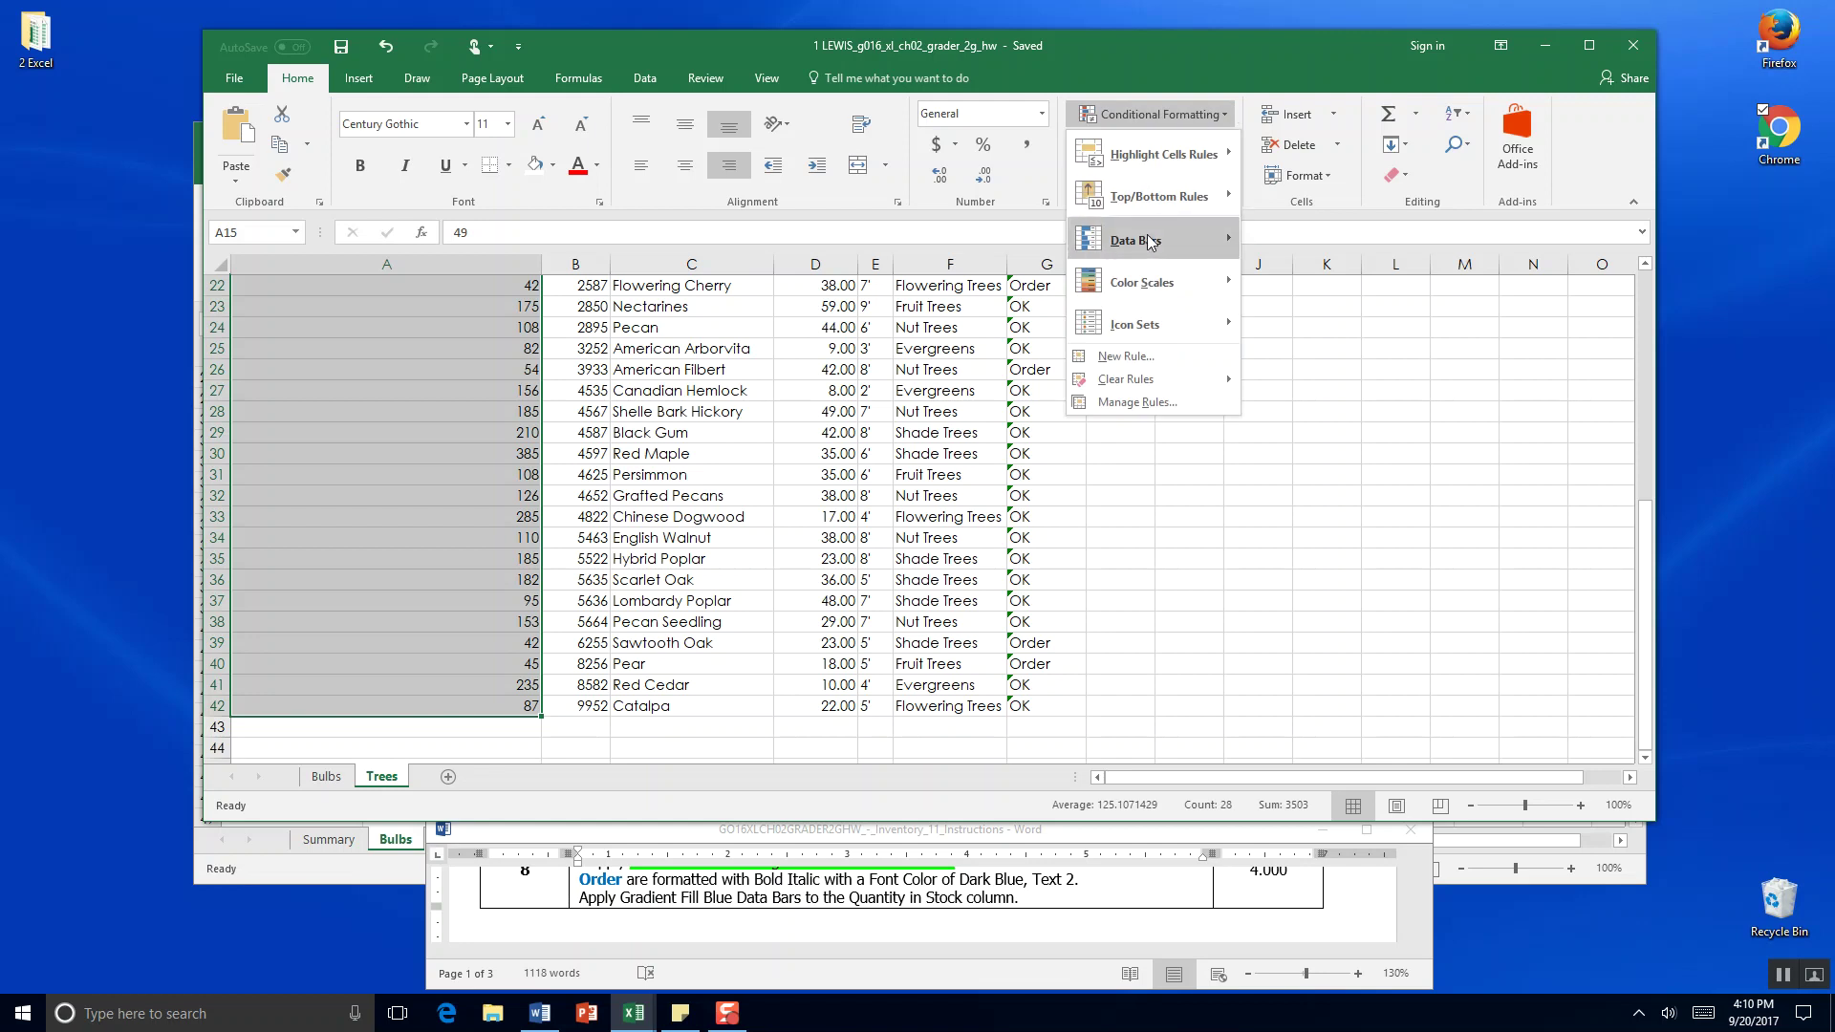
{"action": "mouse_move", "coordinate": [1147, 235]}
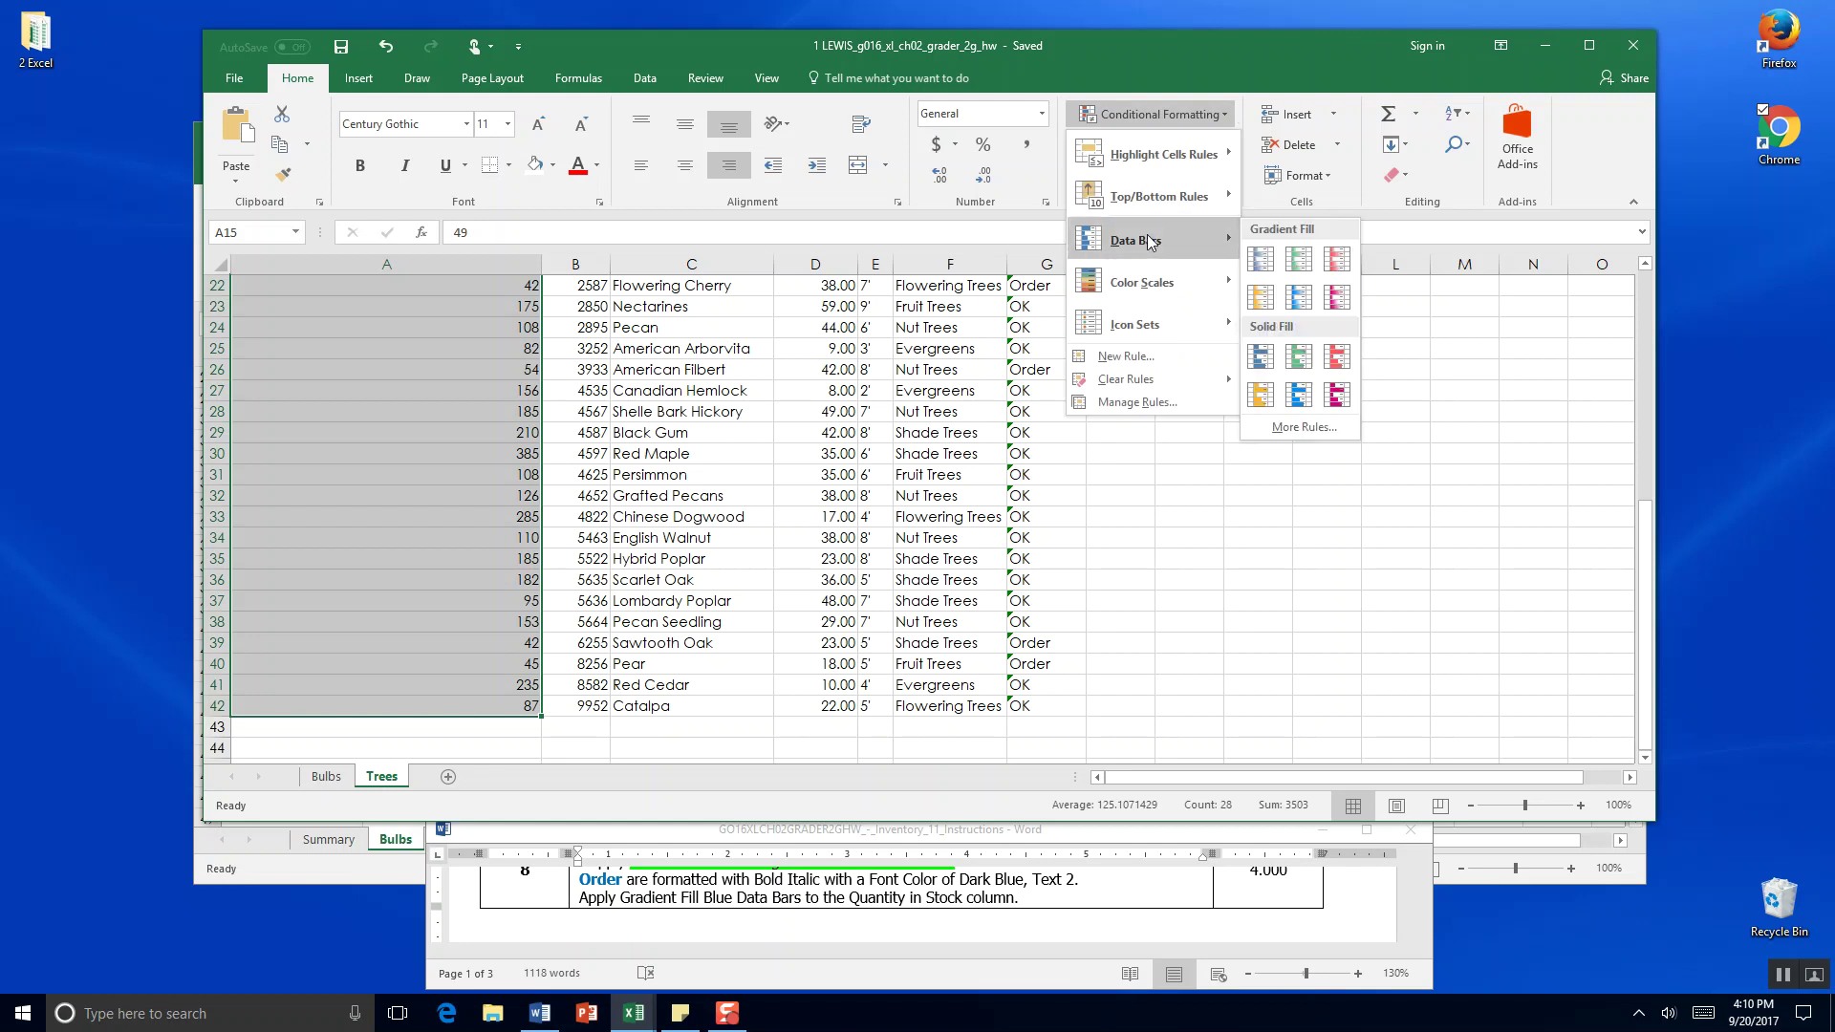
{"action": "left_click", "coordinate": [1262, 259]}
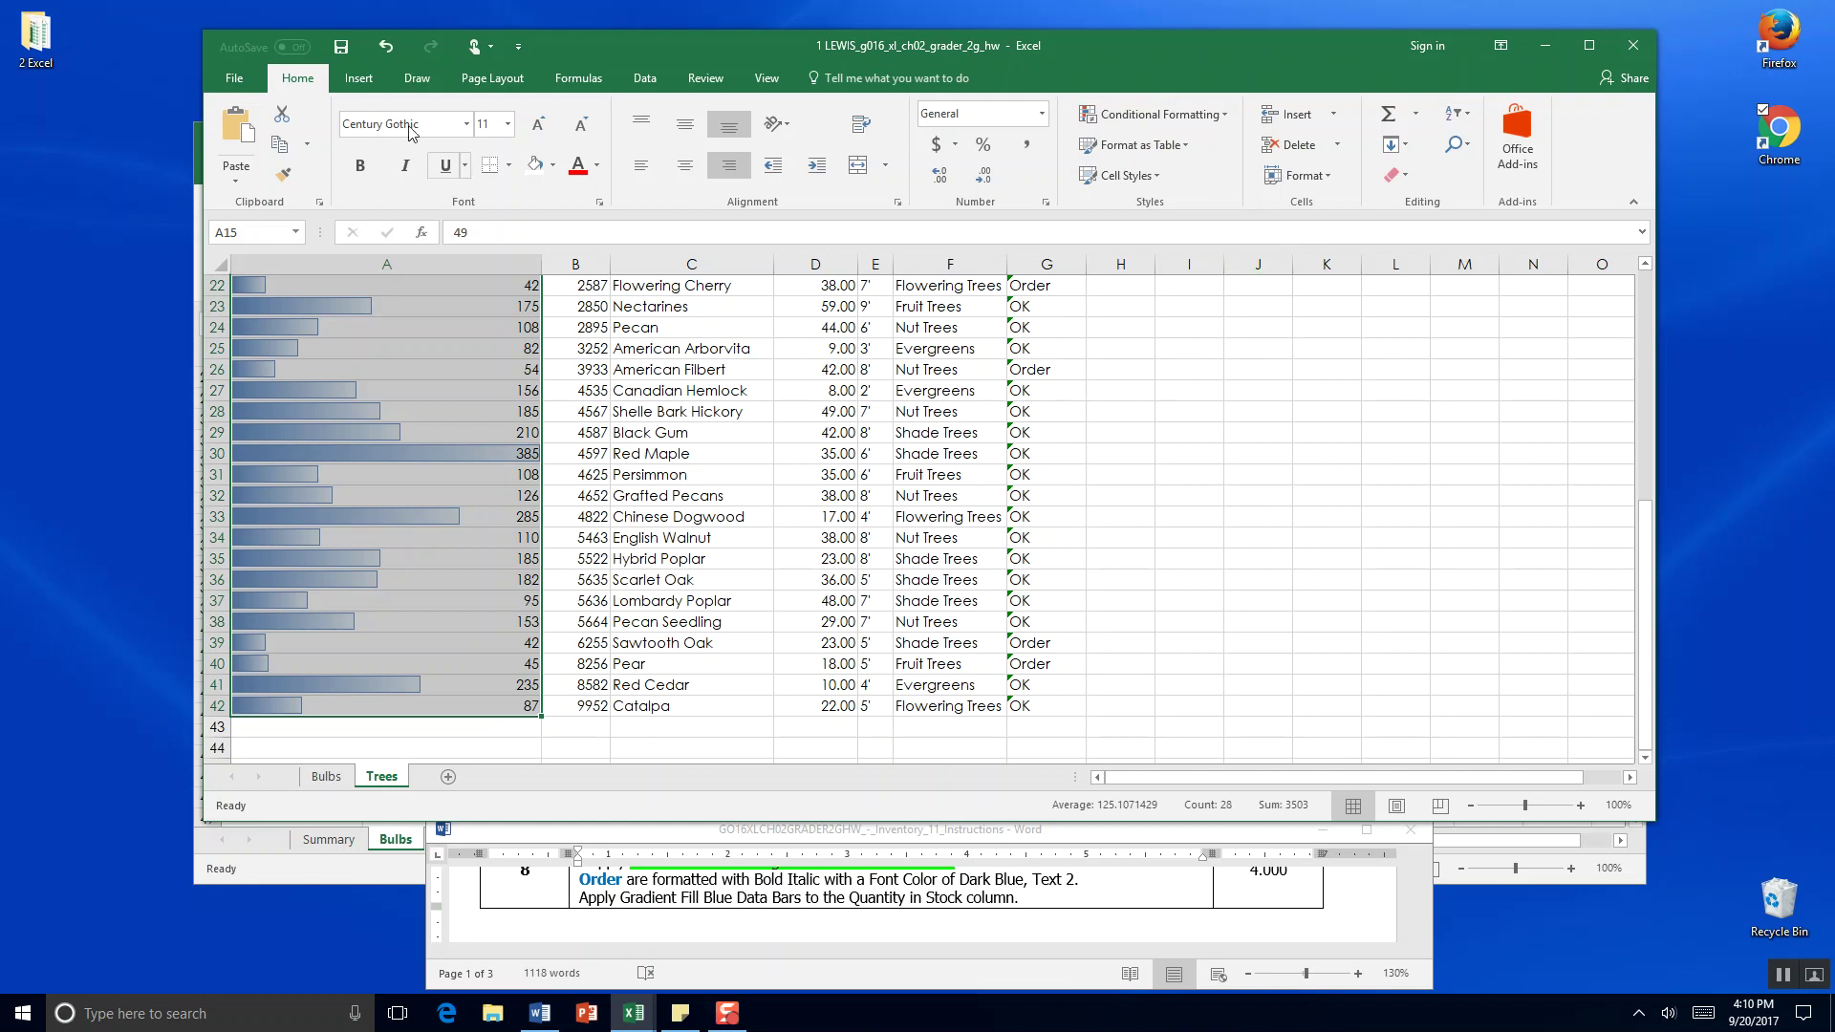
{"action": "left_click", "coordinate": [341, 46]}
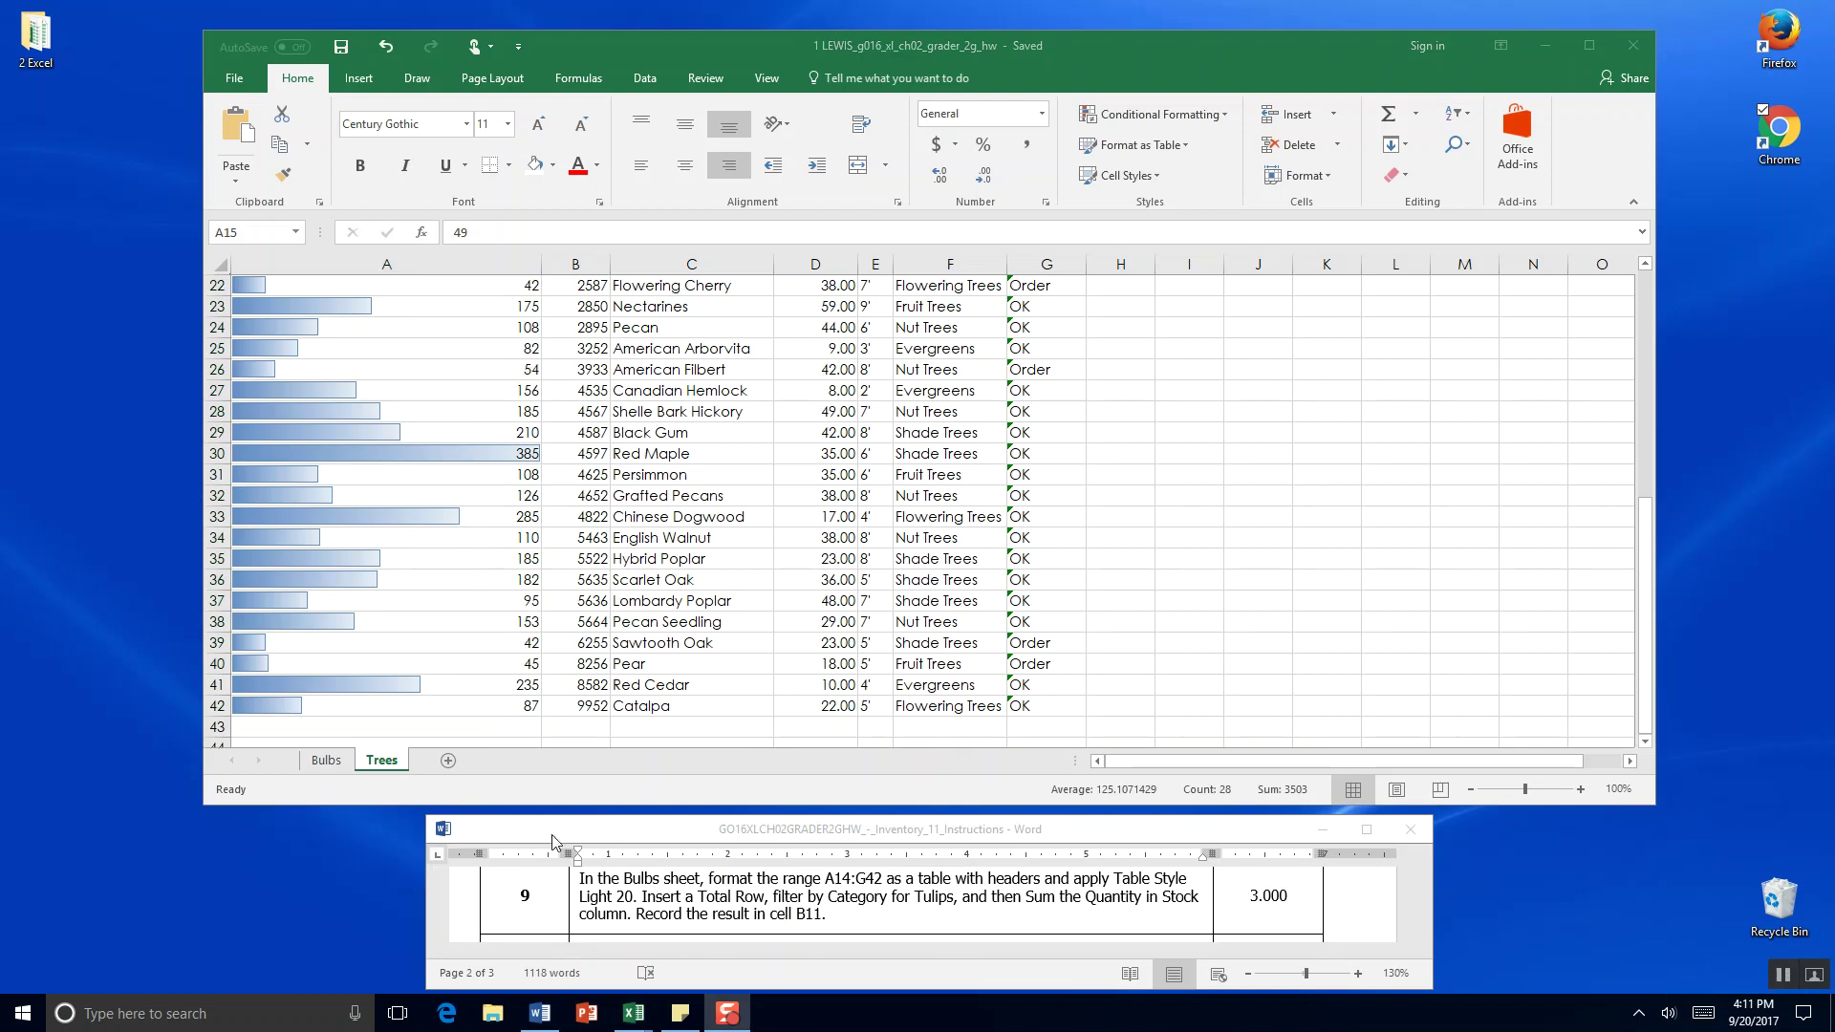
Return to the Bulbs sheet and select the data range from A14 through column G.
{"action": "left_click", "coordinate": [325, 762]}
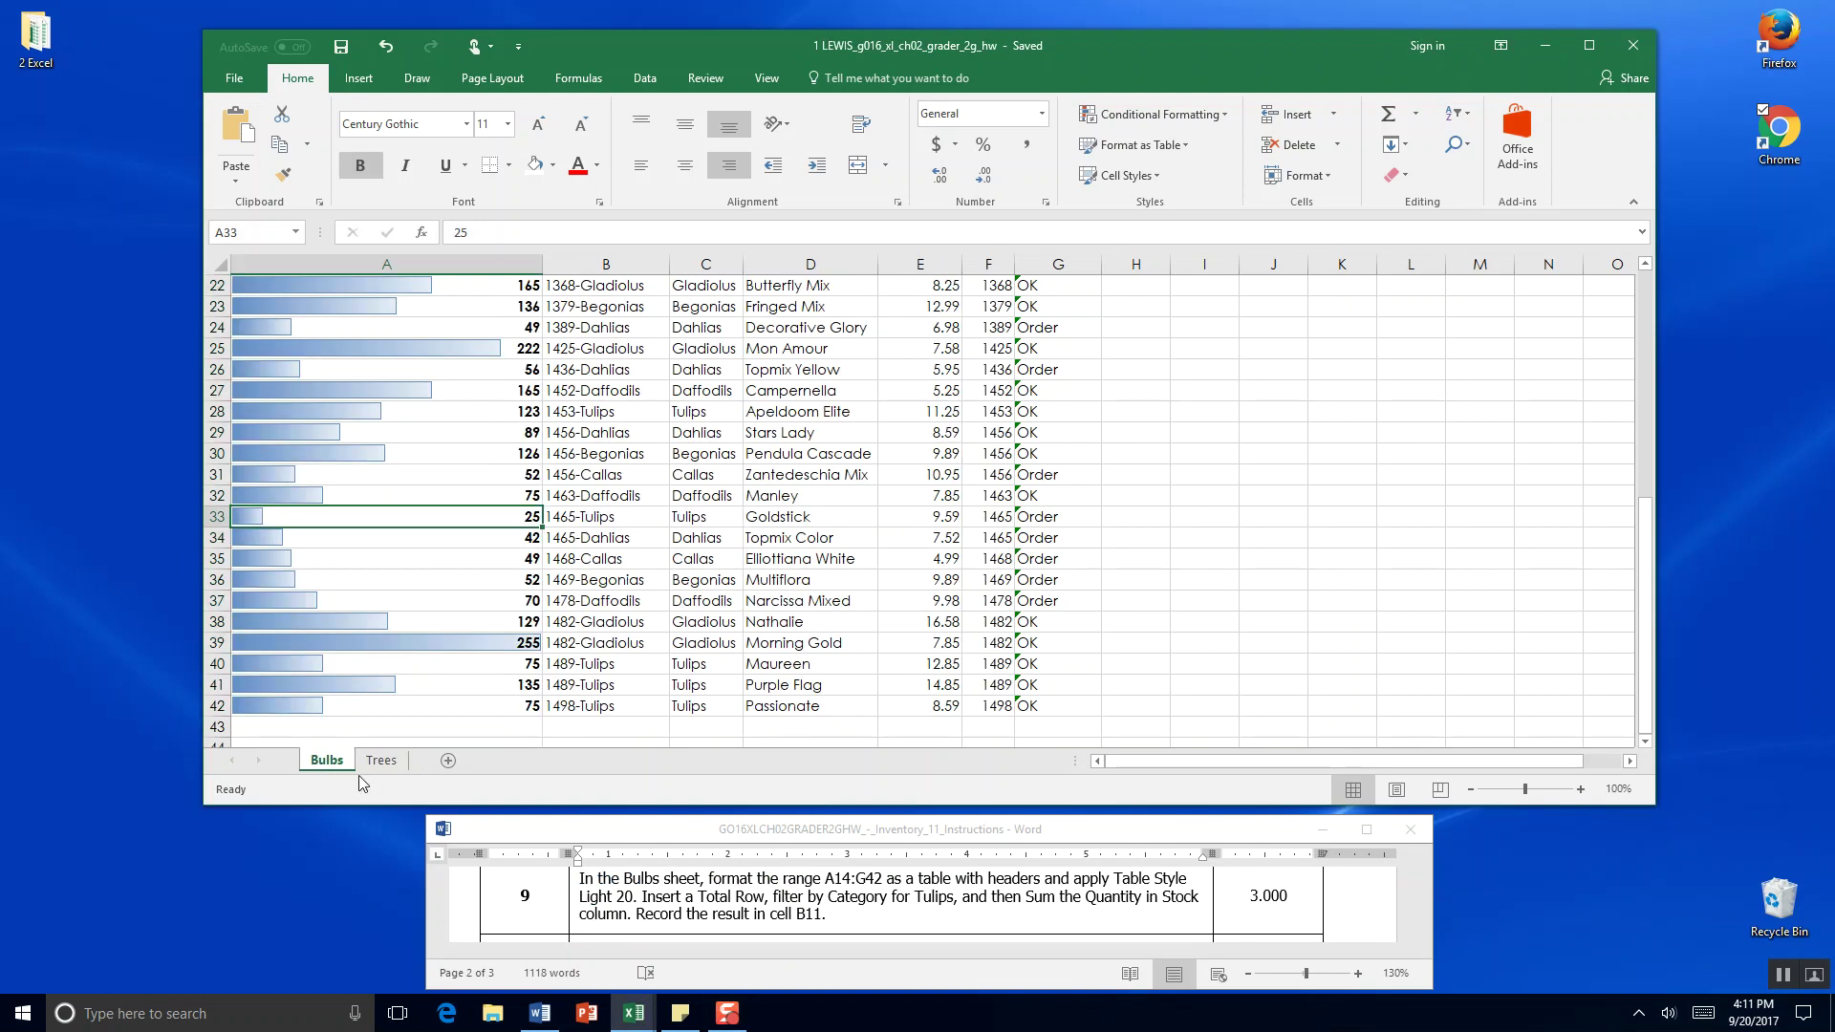
{"action": "scroll", "coordinate": [362, 727], "scroll_direction": "up", "scroll_amount": 4}
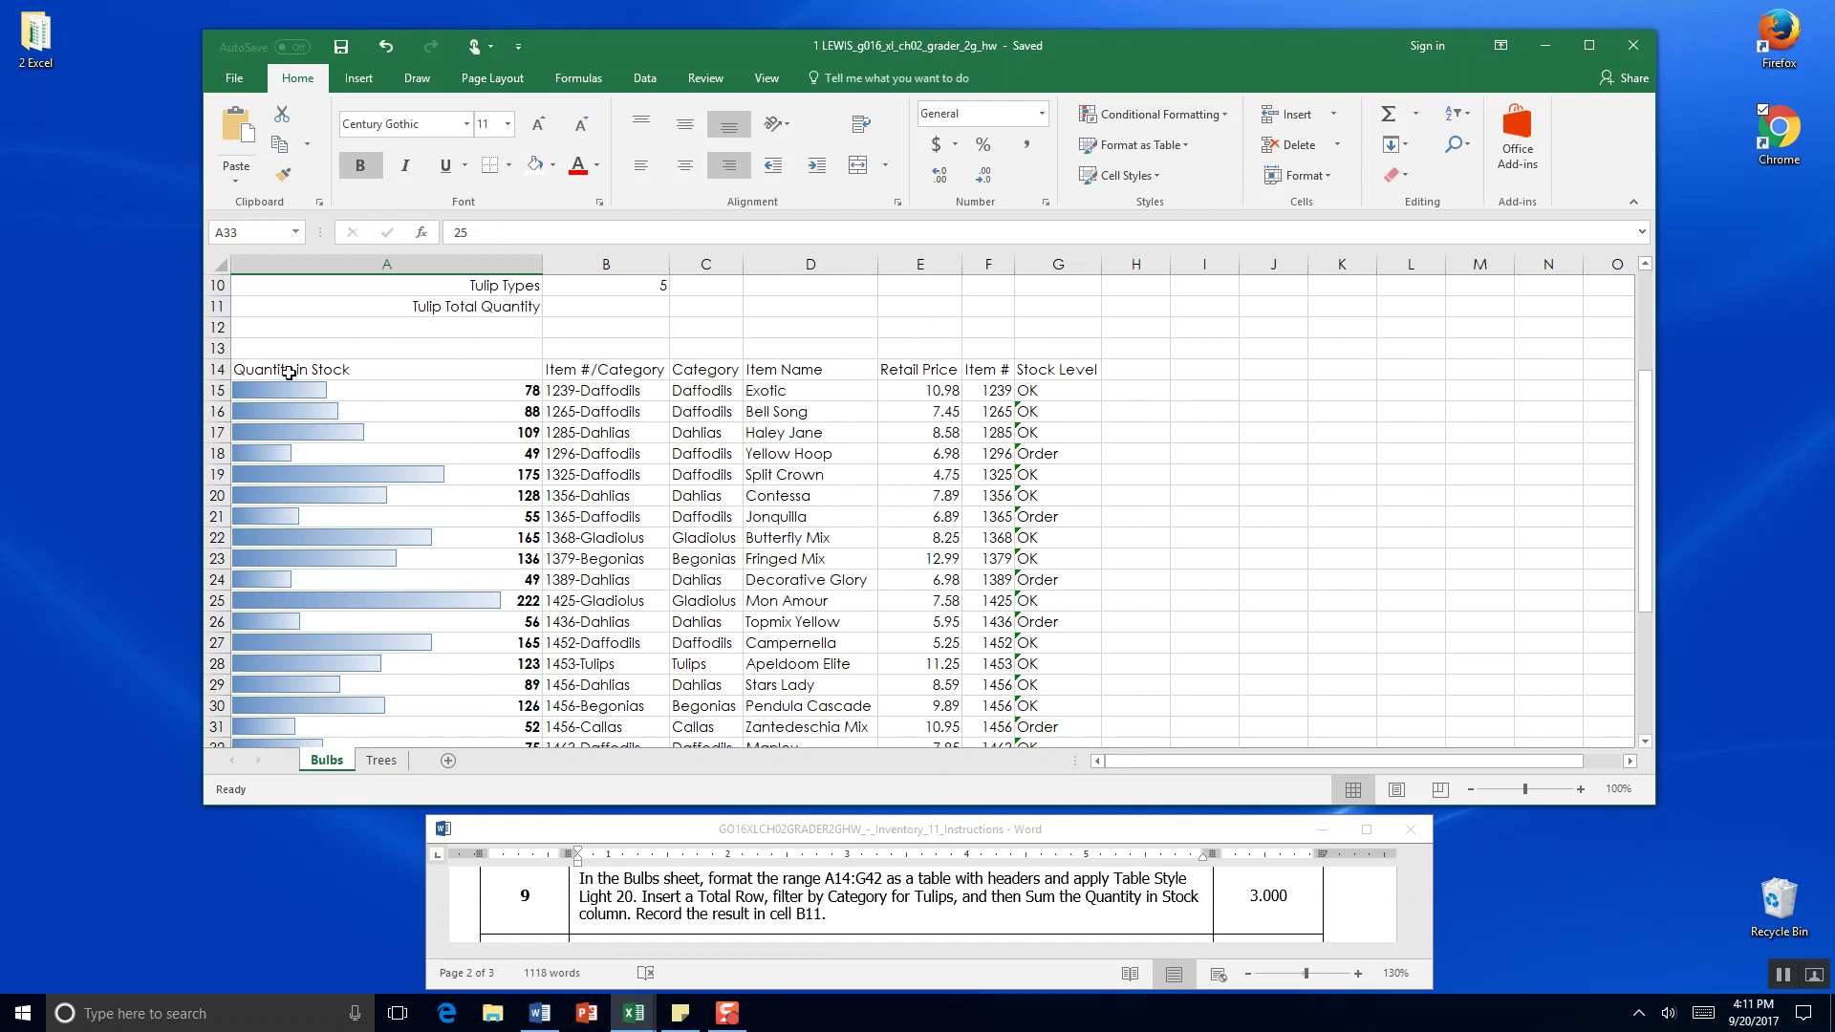
{"action": "left_click_drag", "start_coordinate": [289, 372], "coordinate": [1060, 708]}
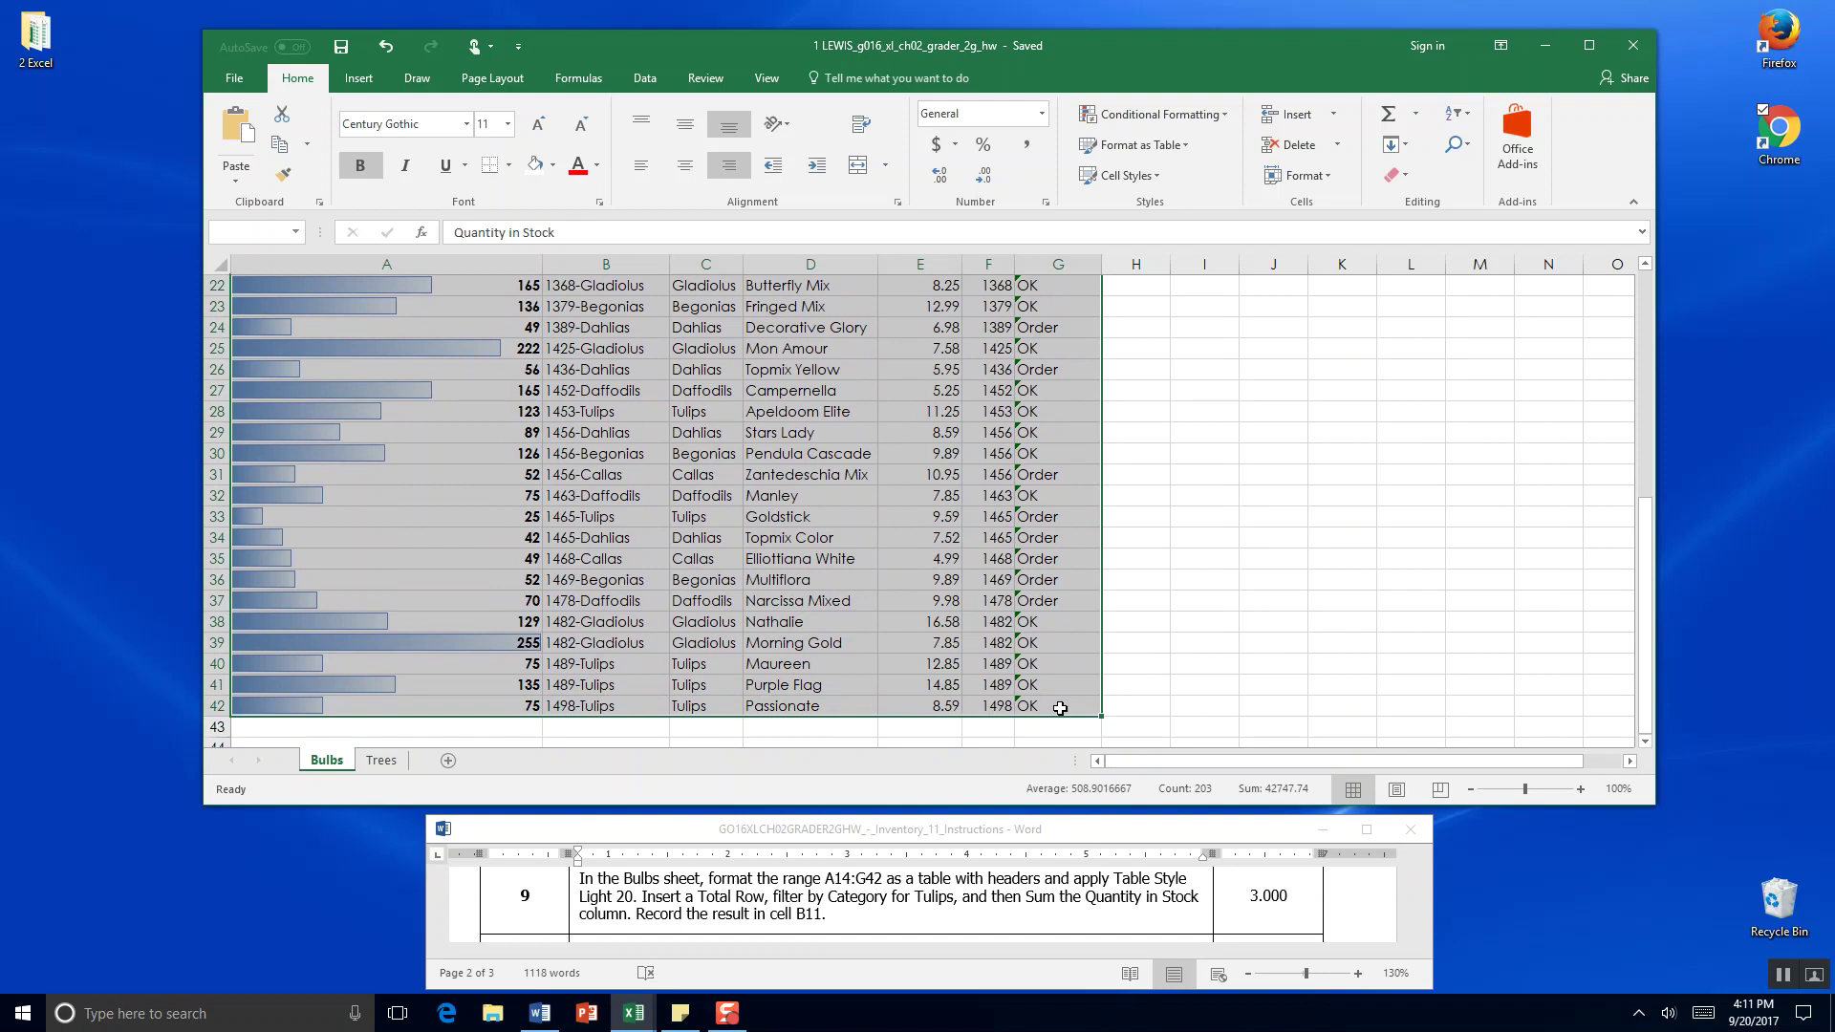
Convert the Bulbs range A14:G42 into a table with headers.
{"action": "scroll", "coordinate": [1393, 707], "scroll_direction": "up", "scroll_amount": 6}
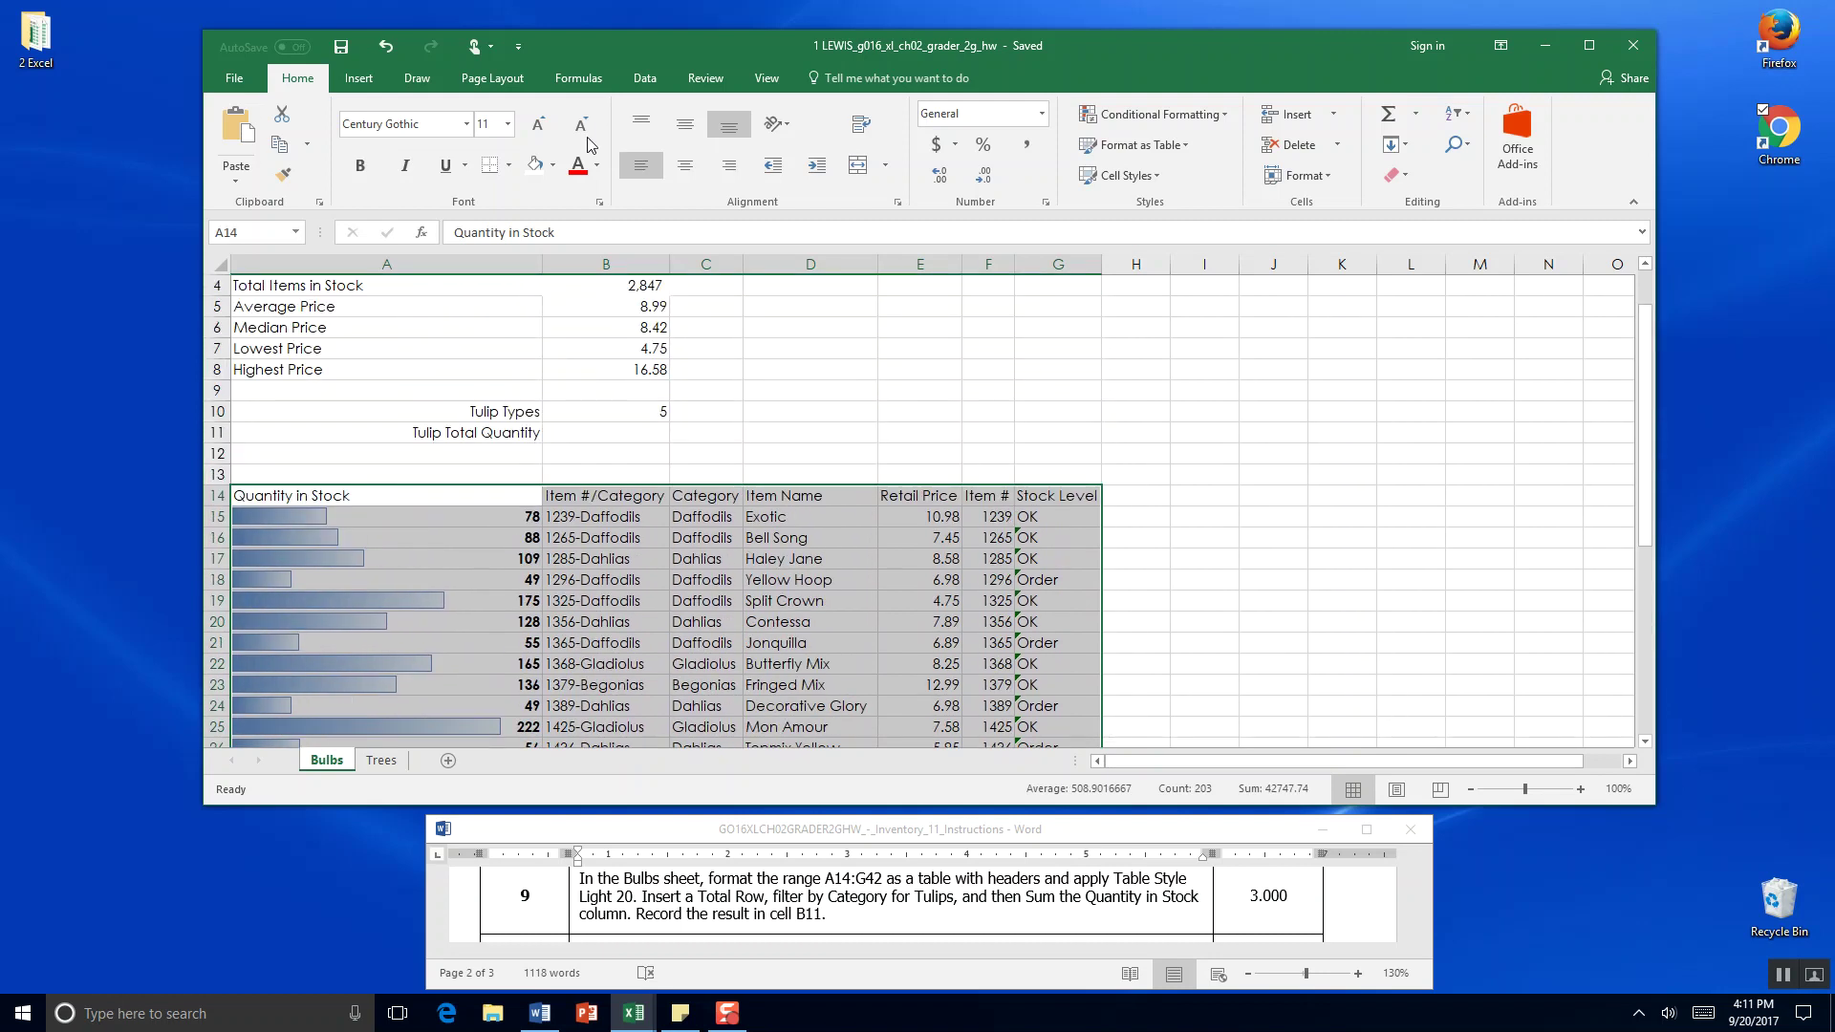
{"action": "left_click", "coordinate": [351, 80]}
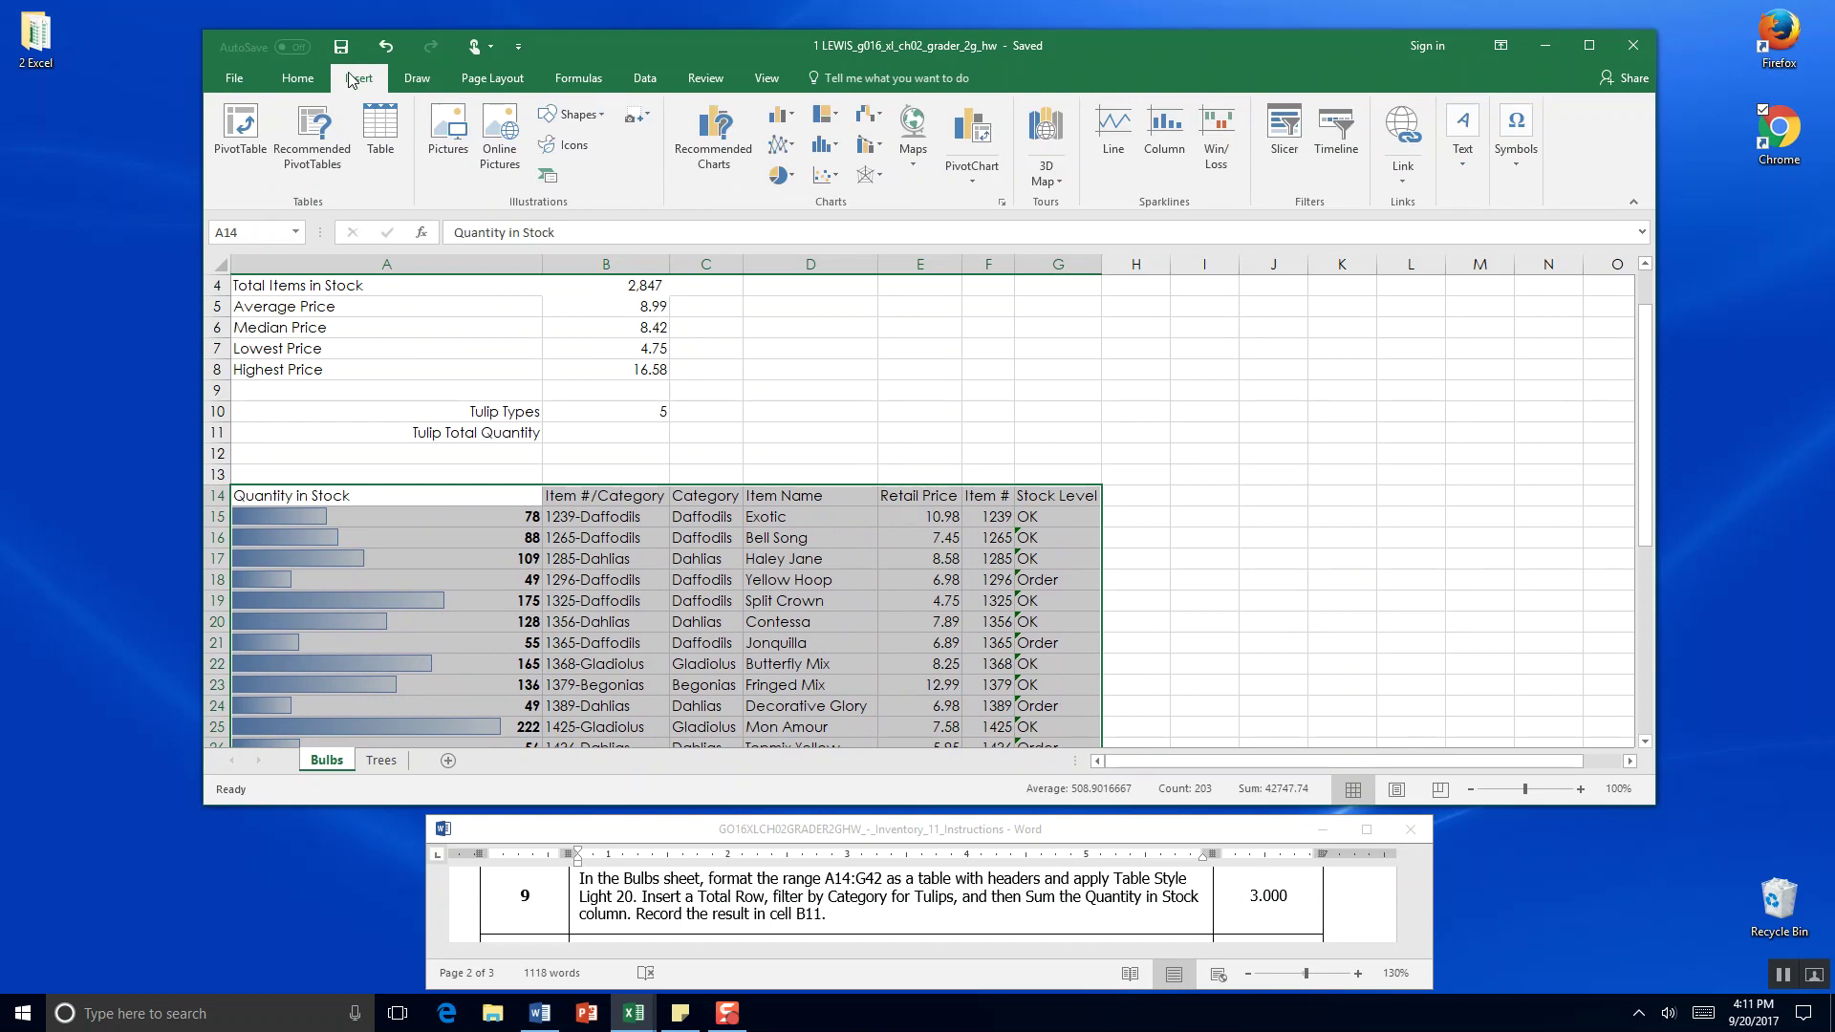
{"action": "left_click", "coordinate": [380, 137]}
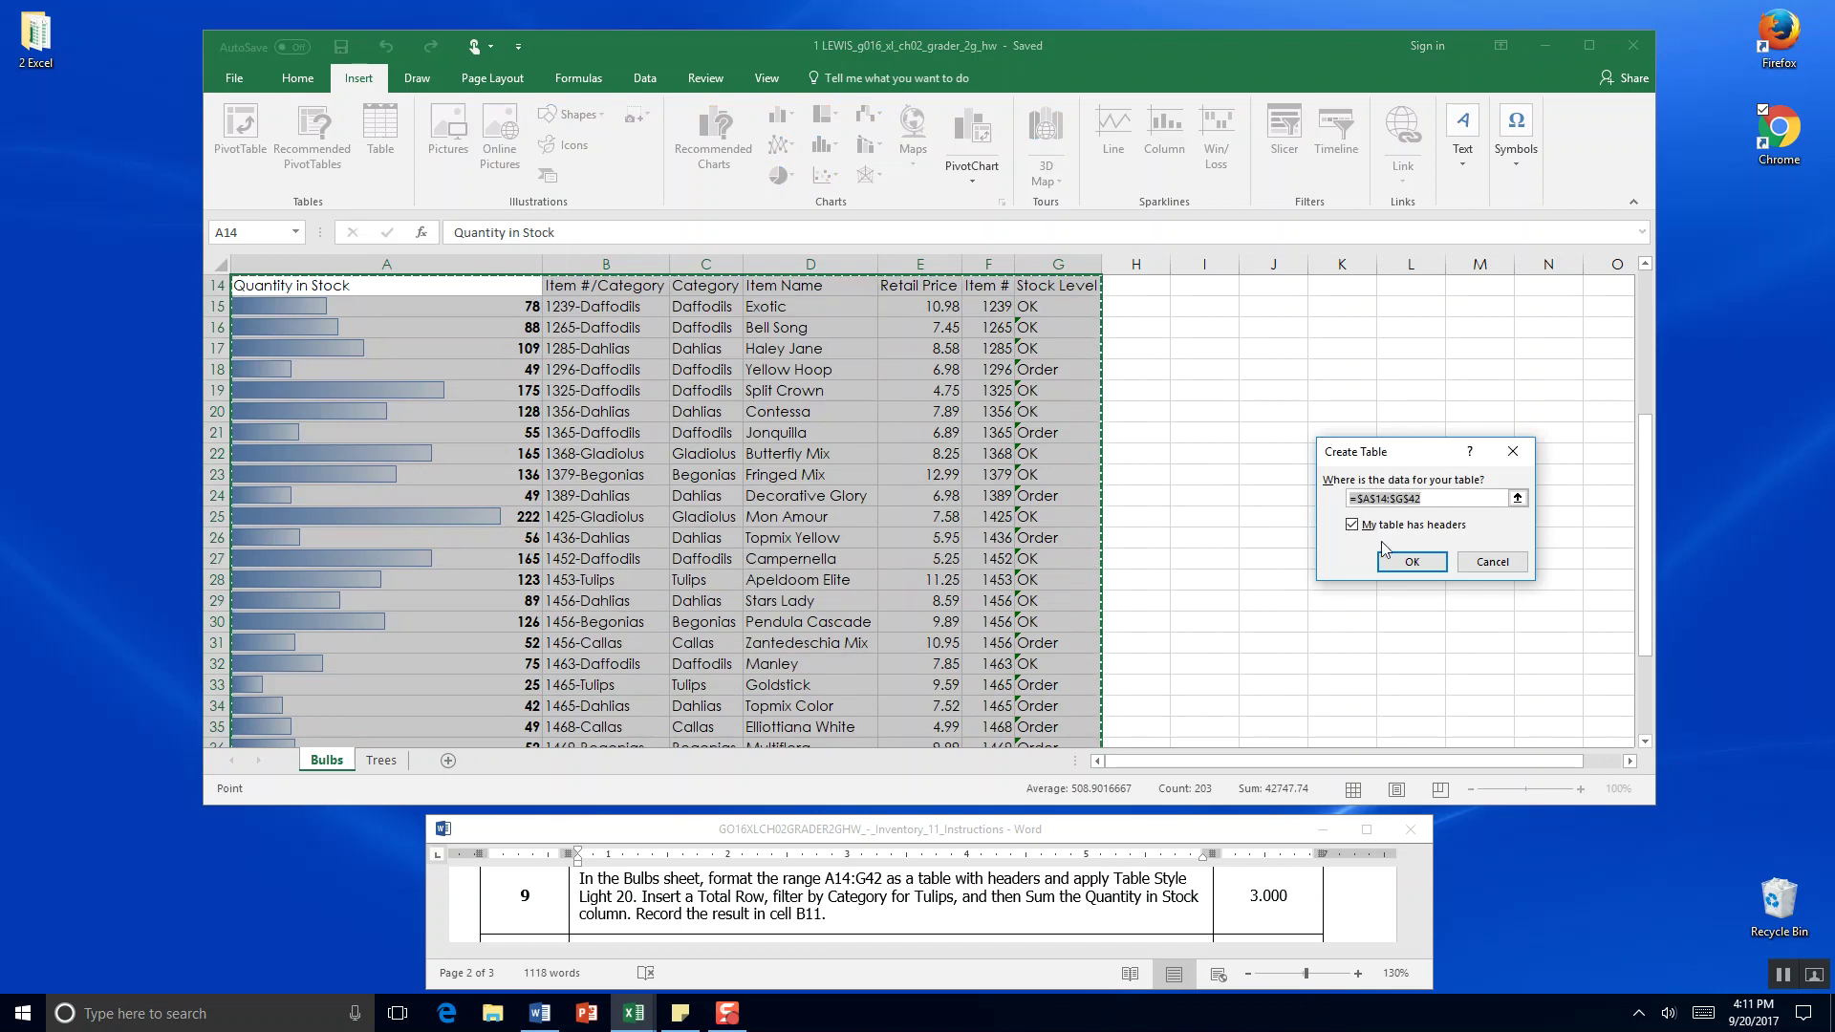
{"action": "left_click_drag", "start_coordinate": [1404, 455], "coordinate": [1221, 440]}
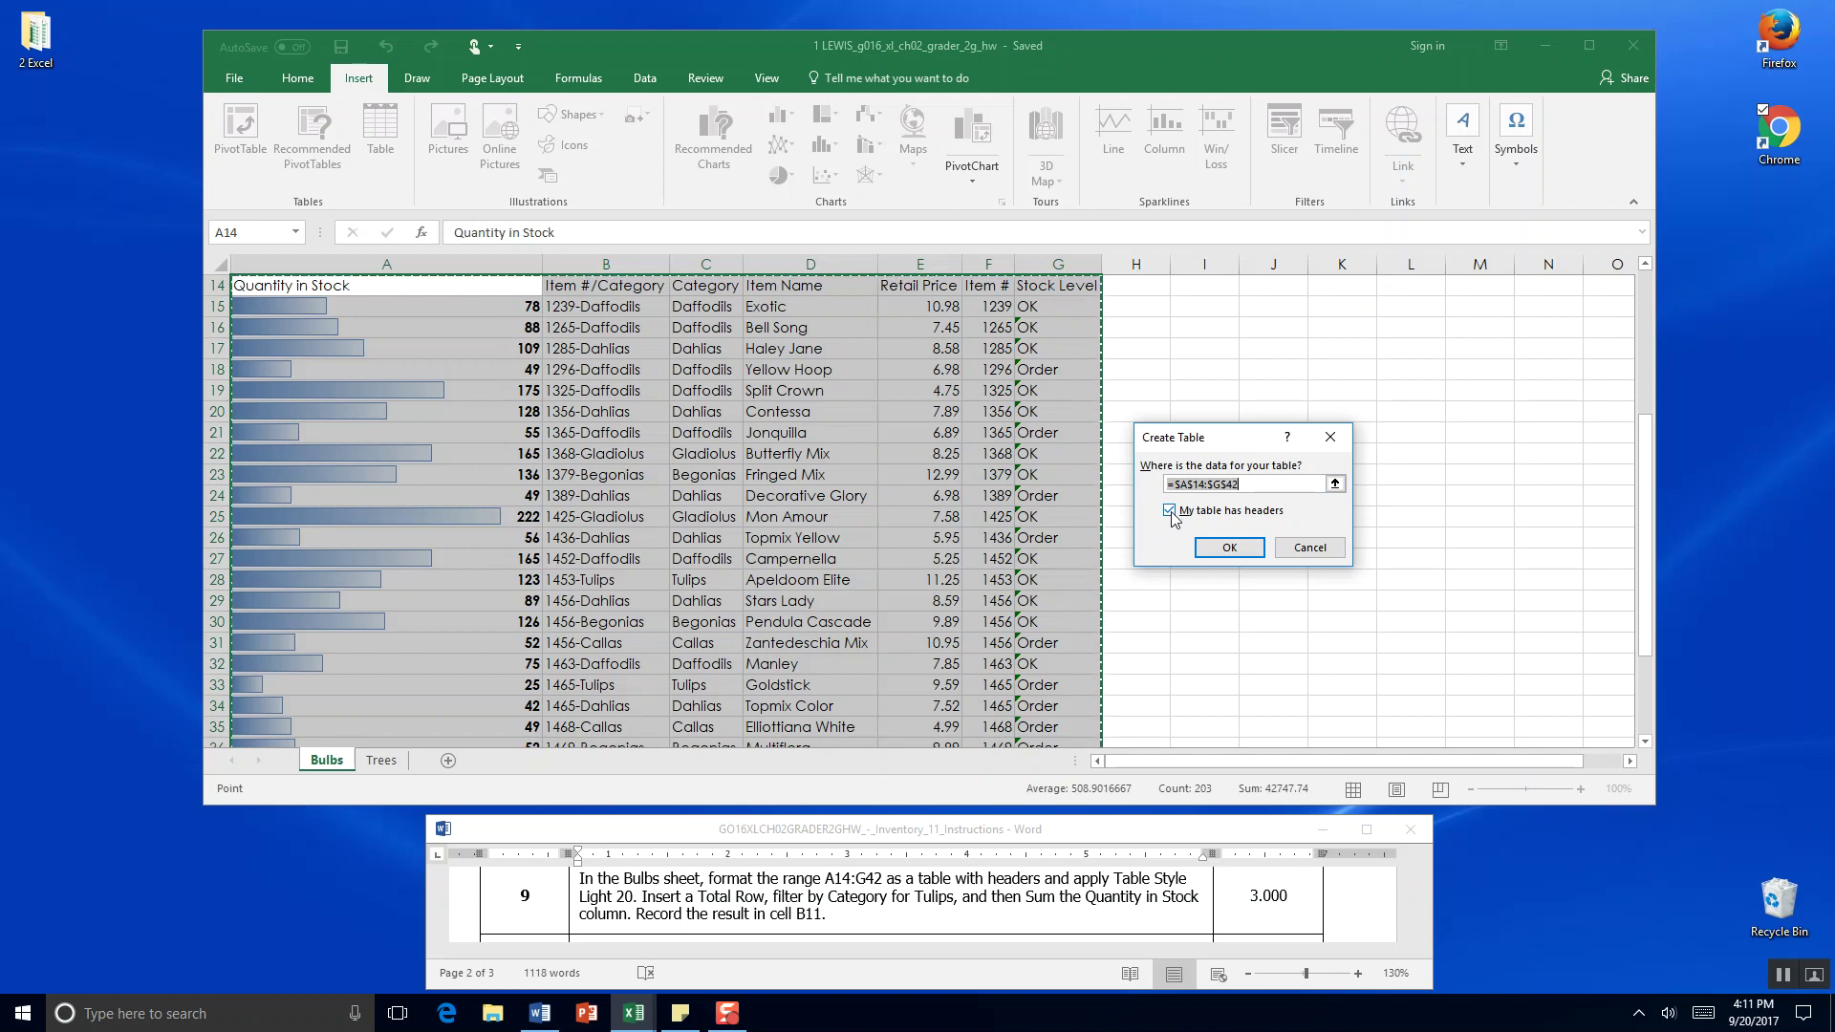
{"action": "left_click", "coordinate": [1230, 549]}
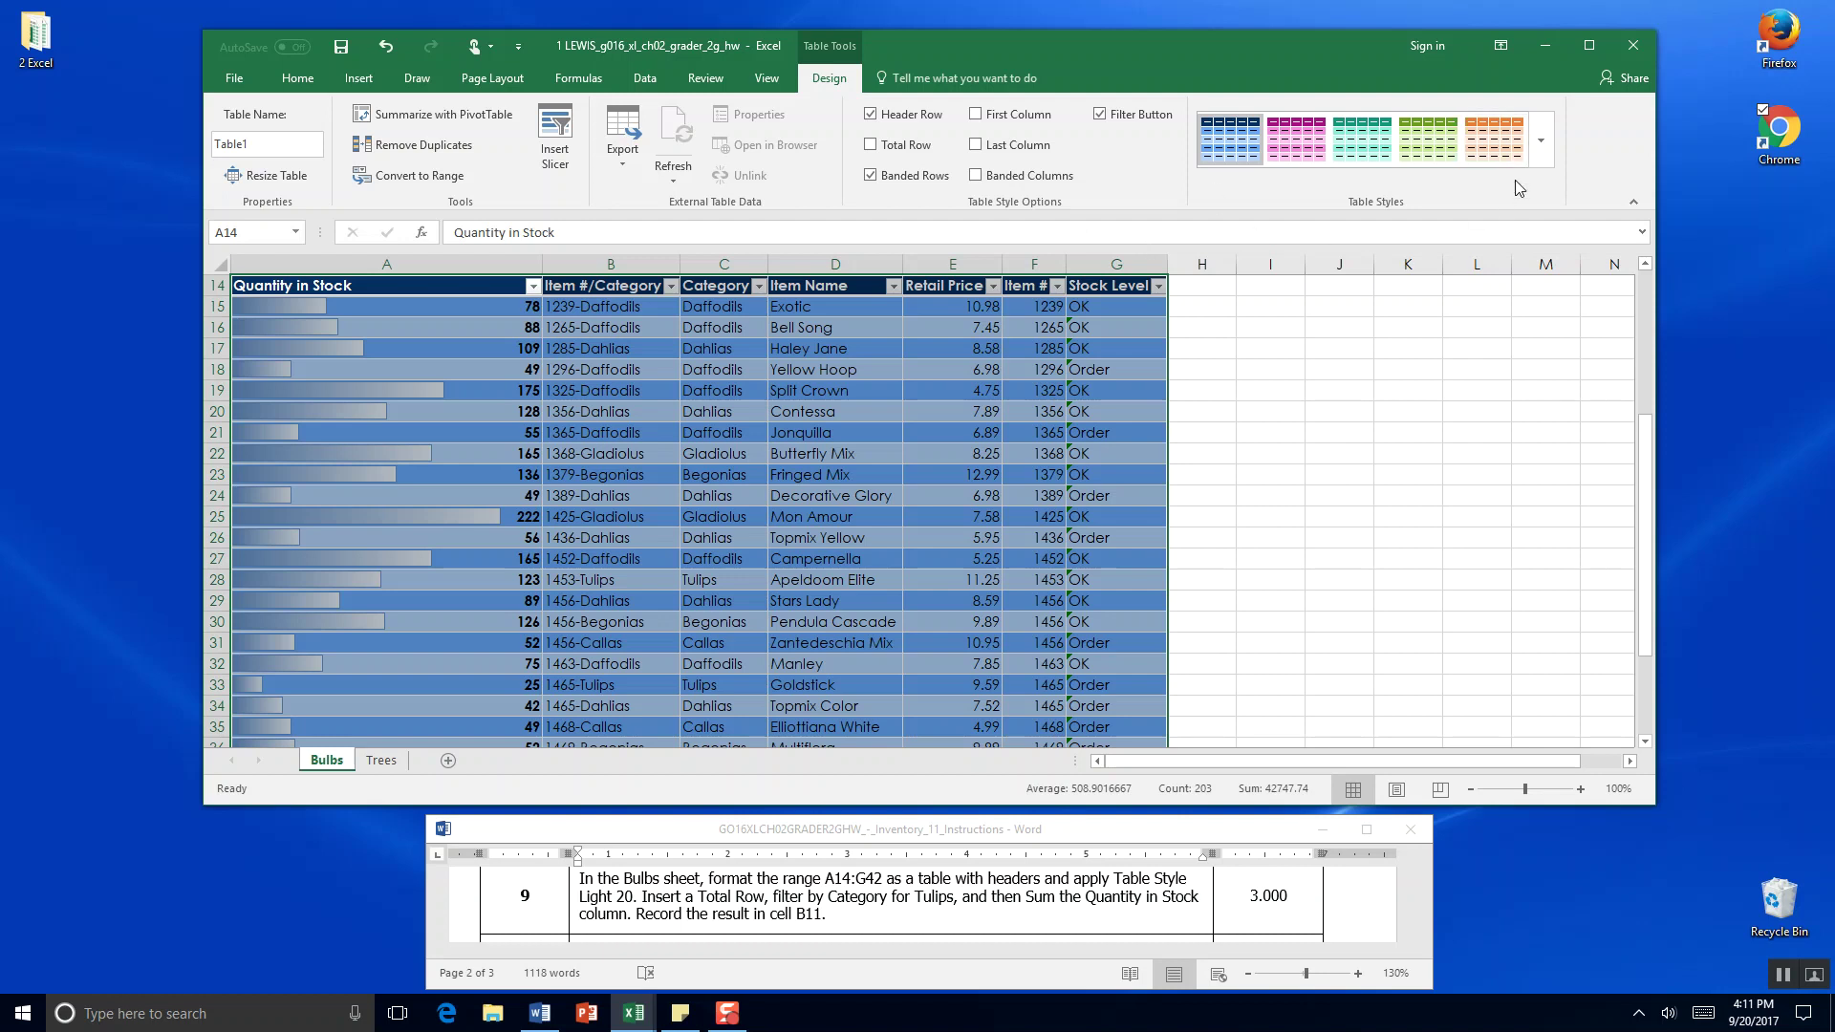
Apply Table Style Light 20 to Table1.
{"action": "left_click", "coordinate": [1539, 153]}
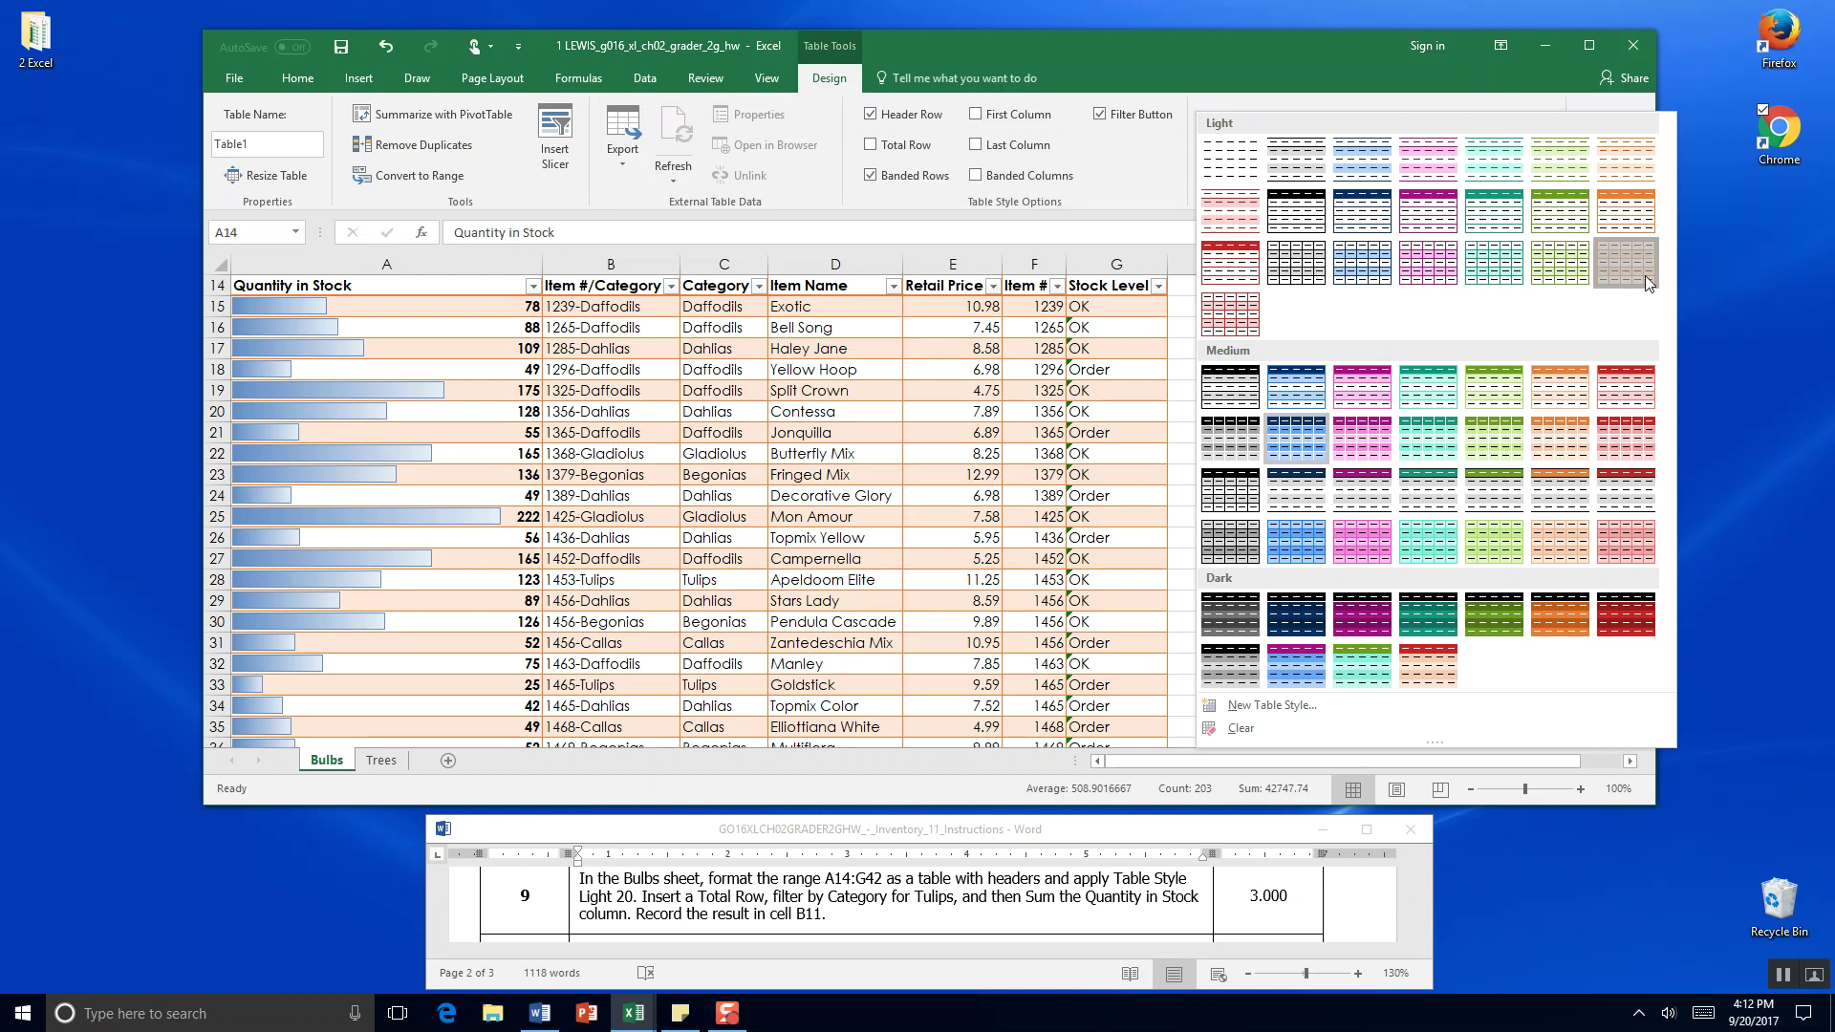
{"action": "left_click", "coordinate": [1646, 280]}
{"action": "scroll", "coordinate": [1358, 455], "scroll_direction": "down", "scroll_amount": 4}
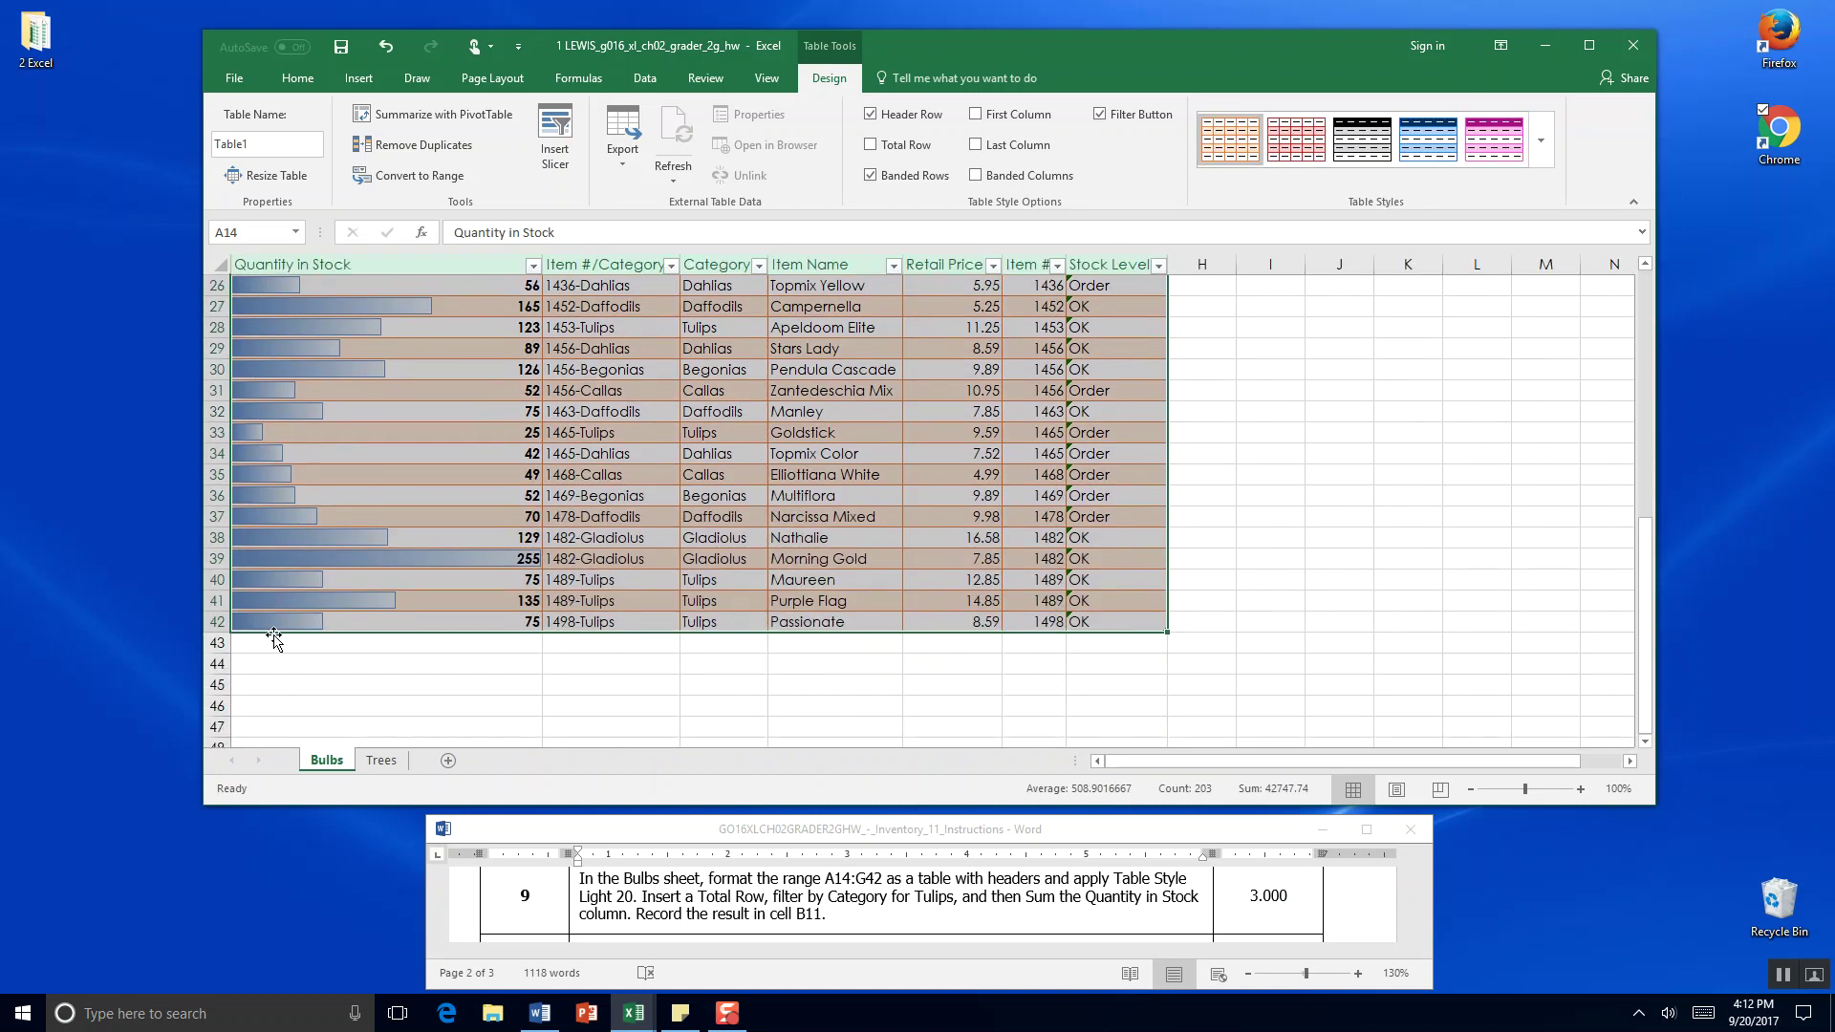
Add a Total row to the Bulbs table.
{"action": "left_click", "coordinate": [272, 642]}
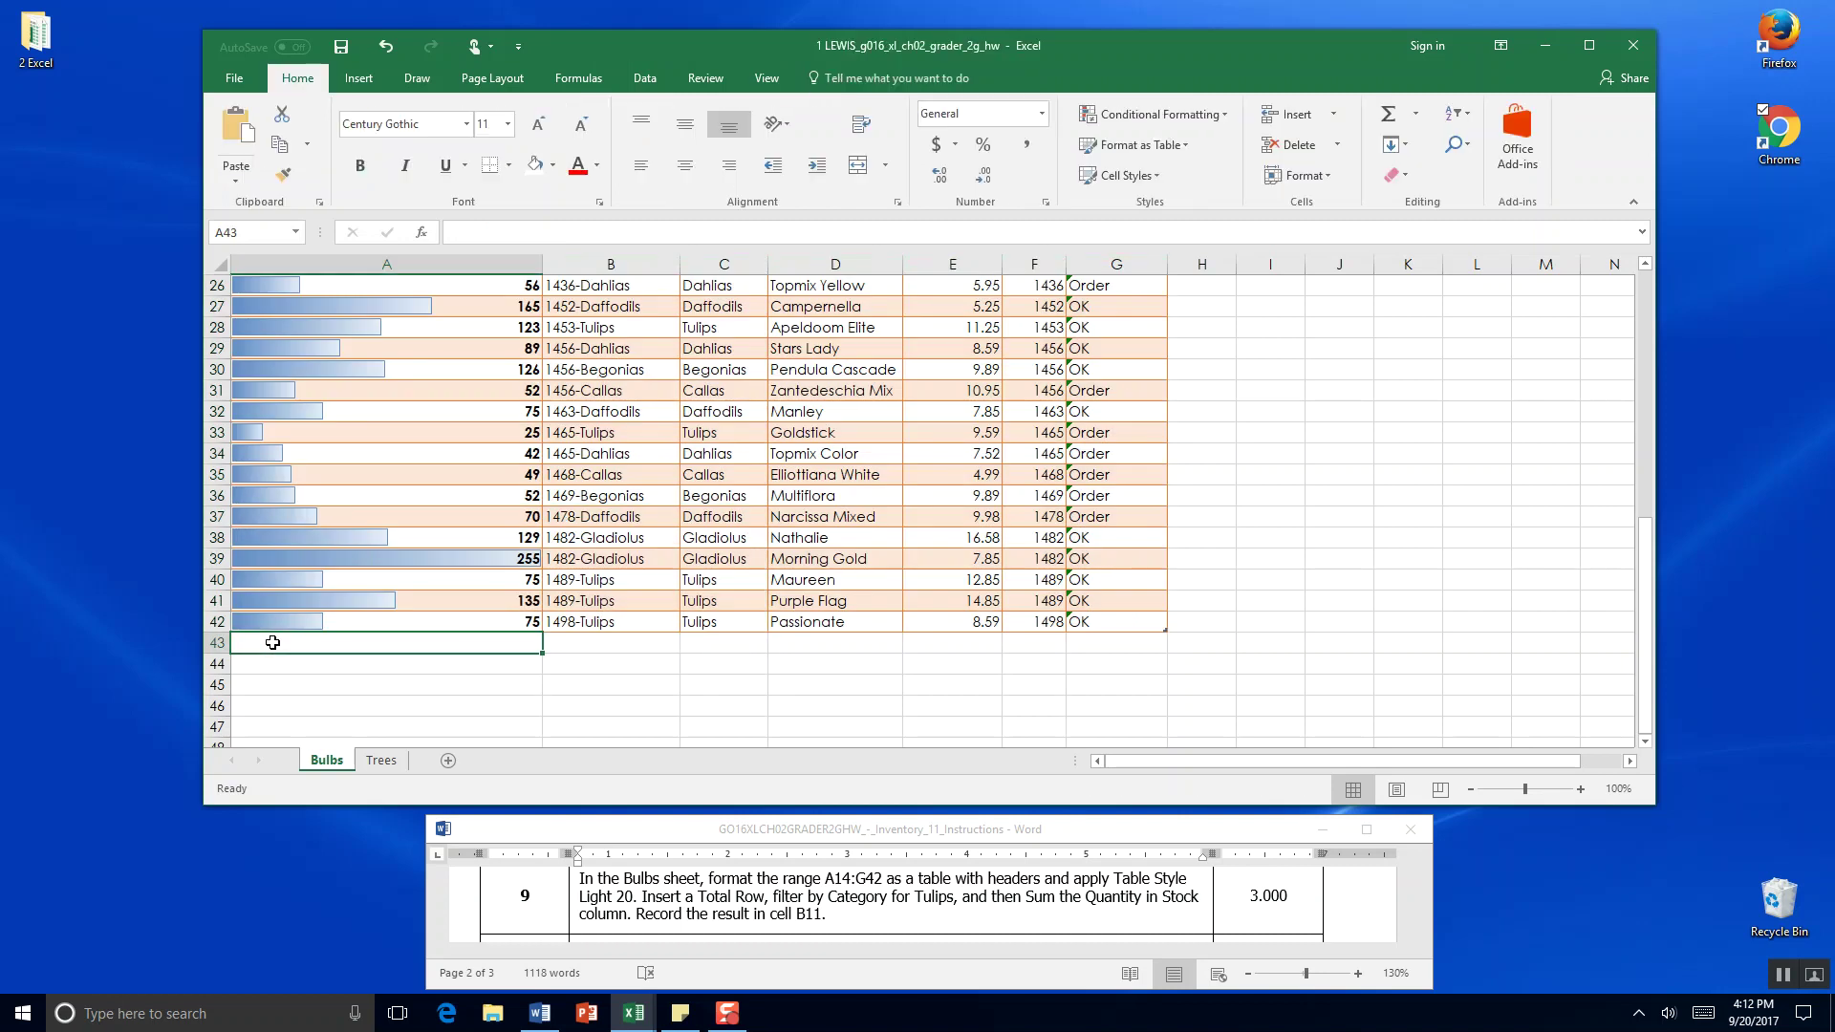
{"action": "left_click", "coordinate": [246, 620]}
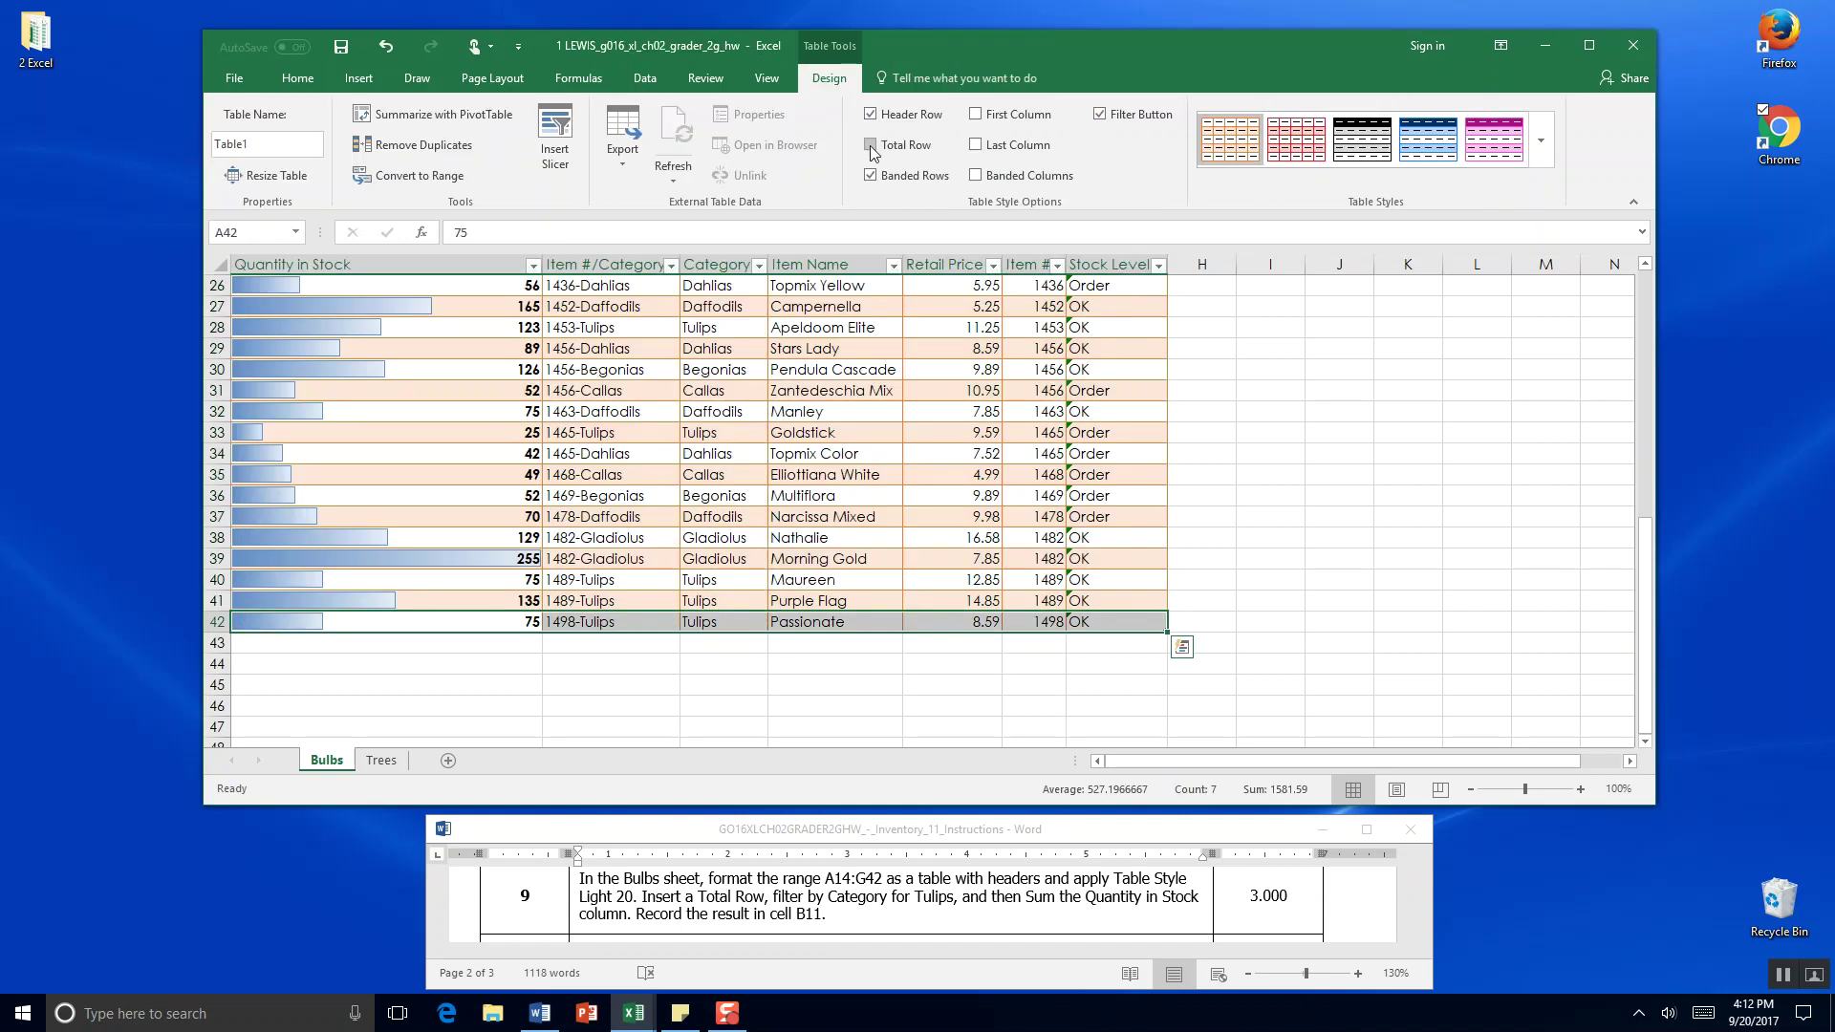
{"action": "left_click", "coordinate": [870, 147]}
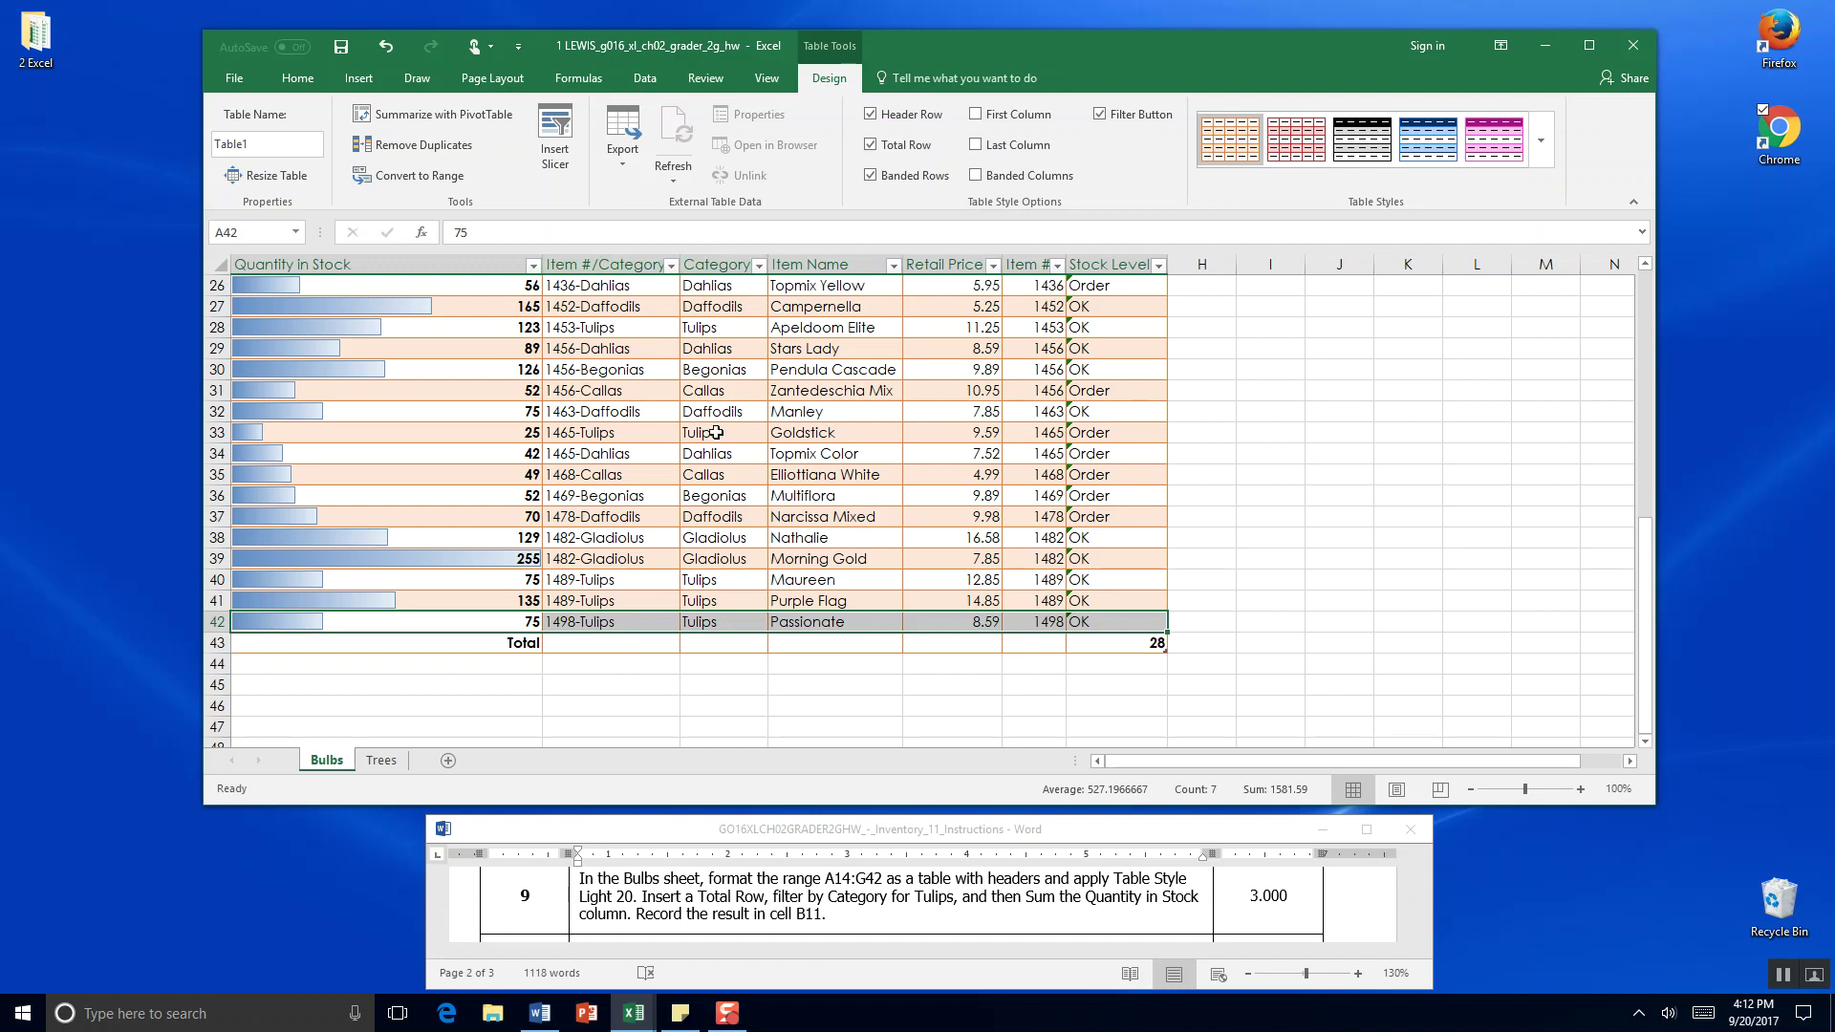
{"action": "left_click", "coordinate": [724, 642]}
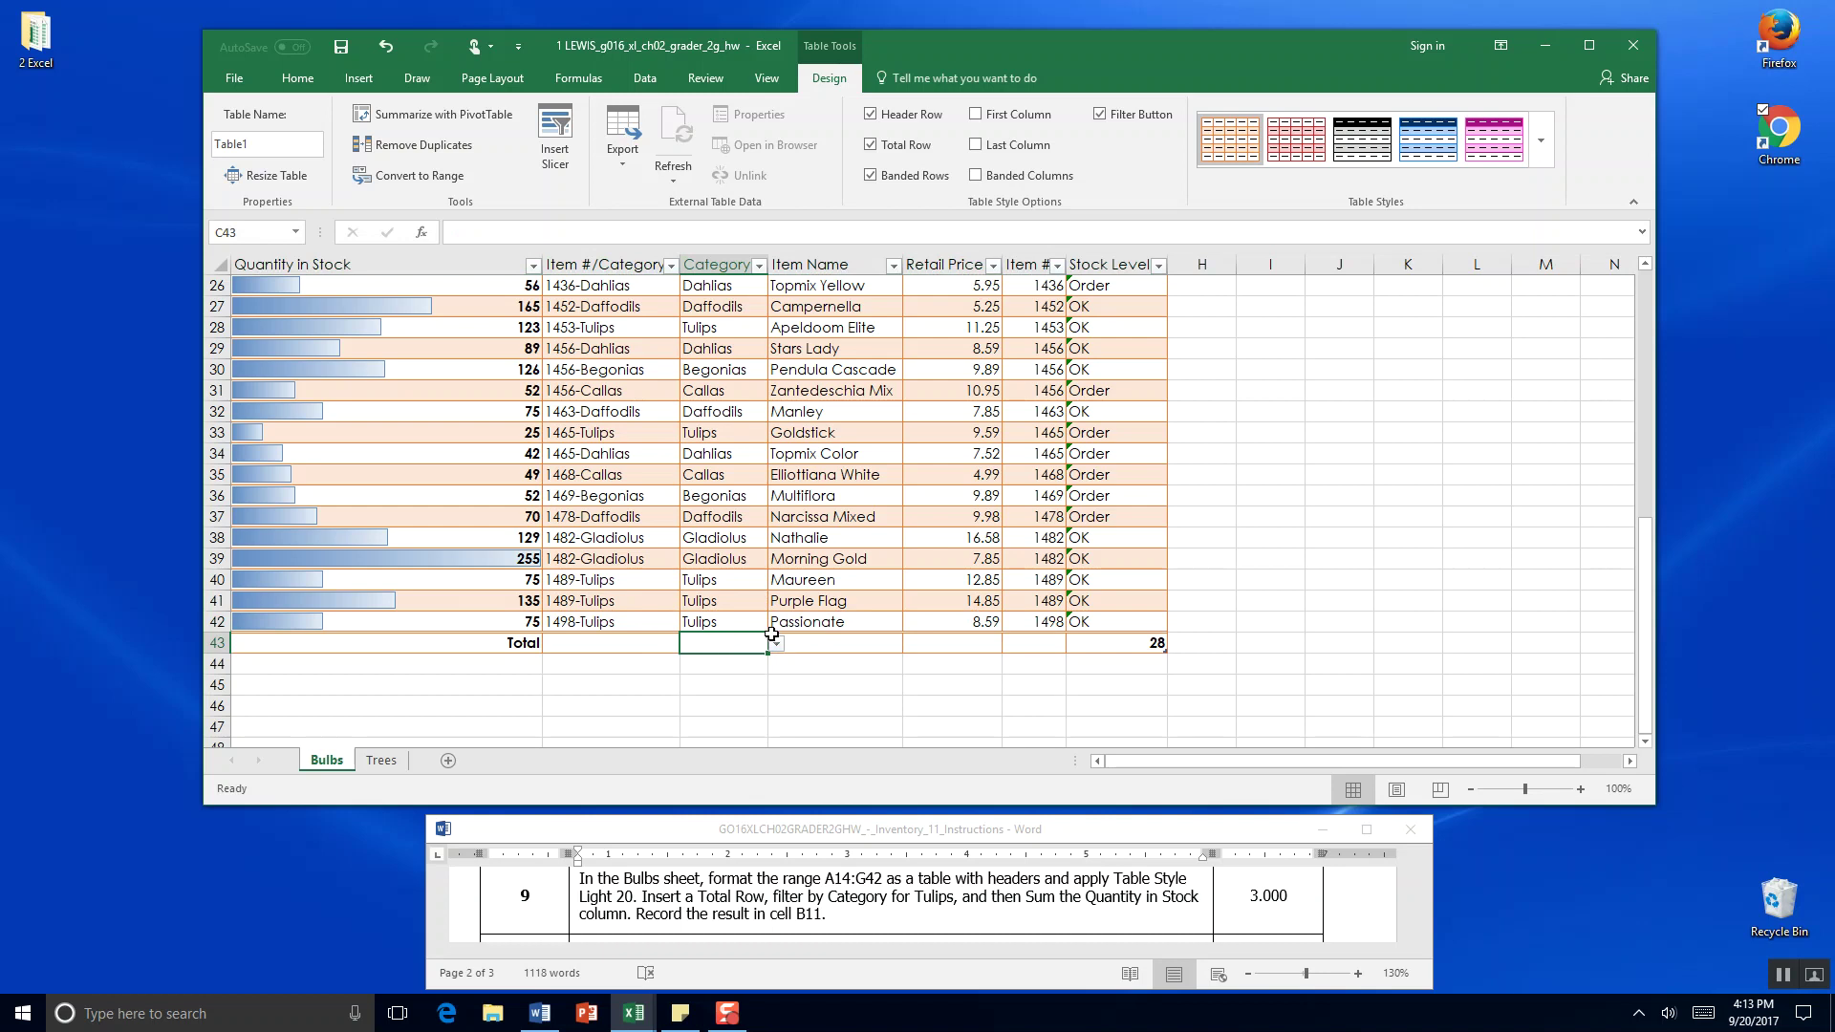
{"action": "left_click", "coordinate": [780, 646]}
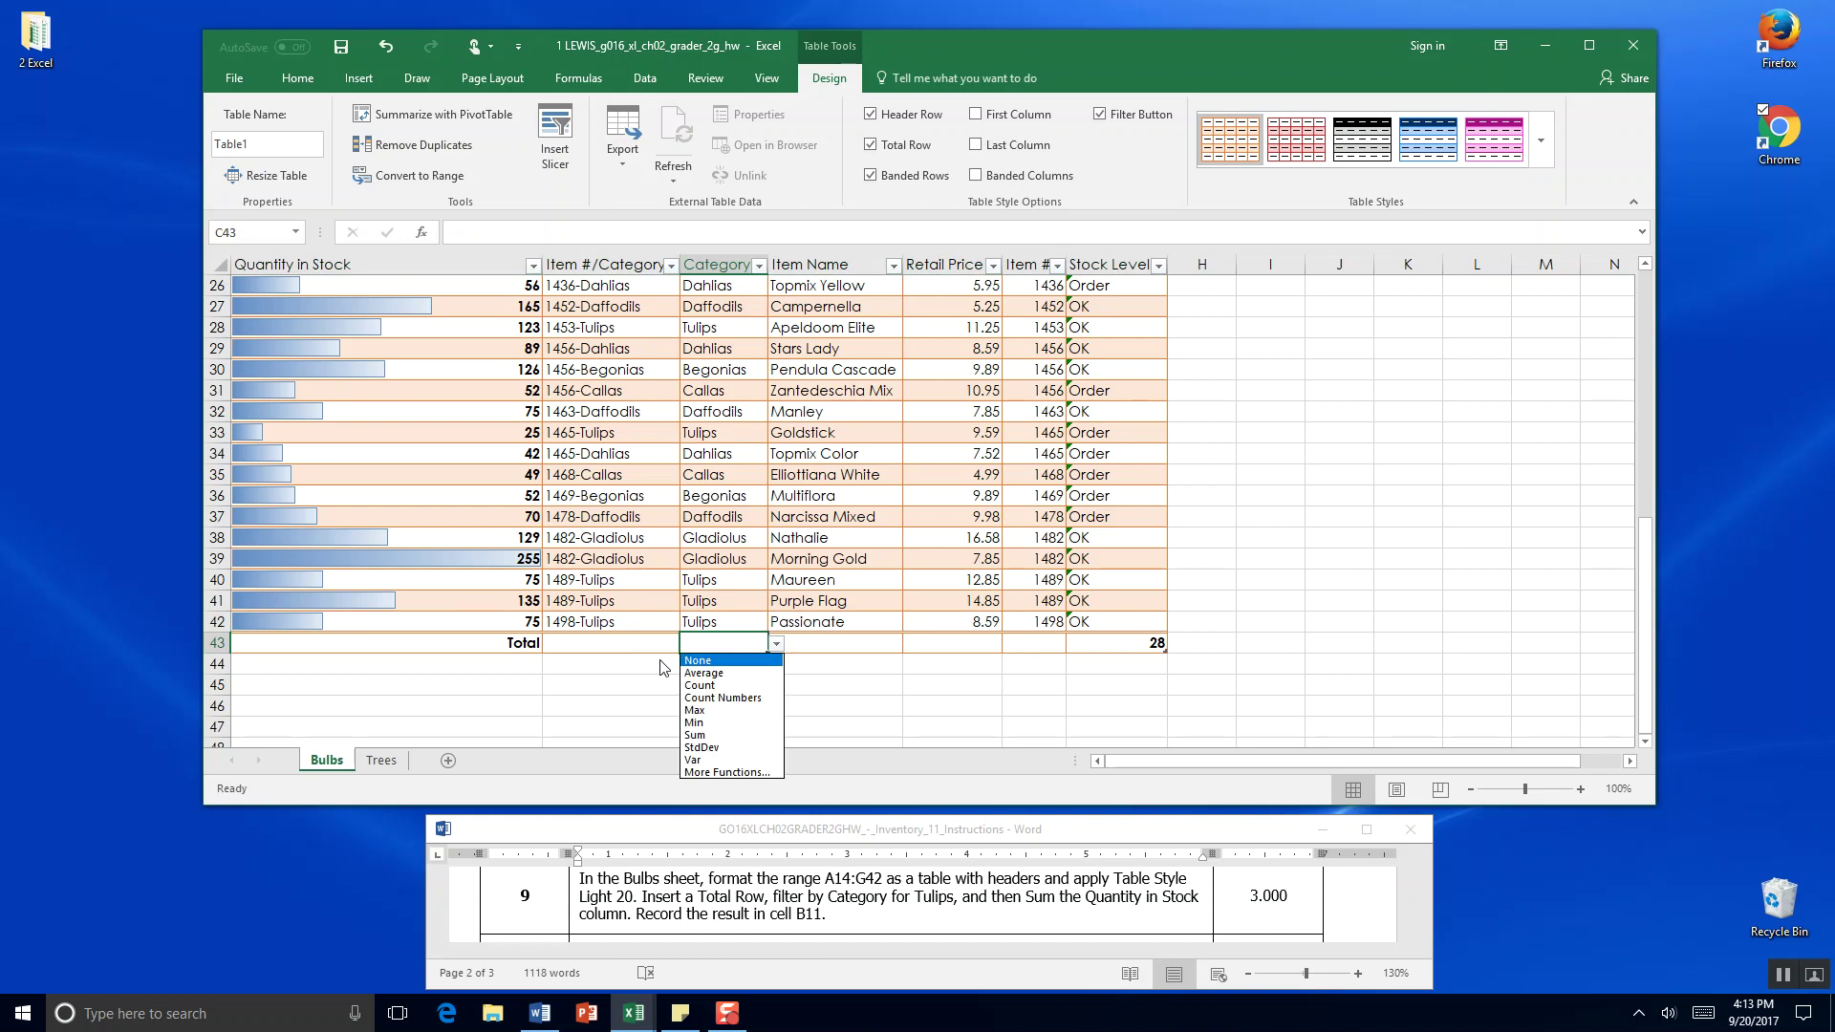
Filter the Category column to show only the five Tulips records.
{"action": "left_click", "coordinate": [756, 264]}
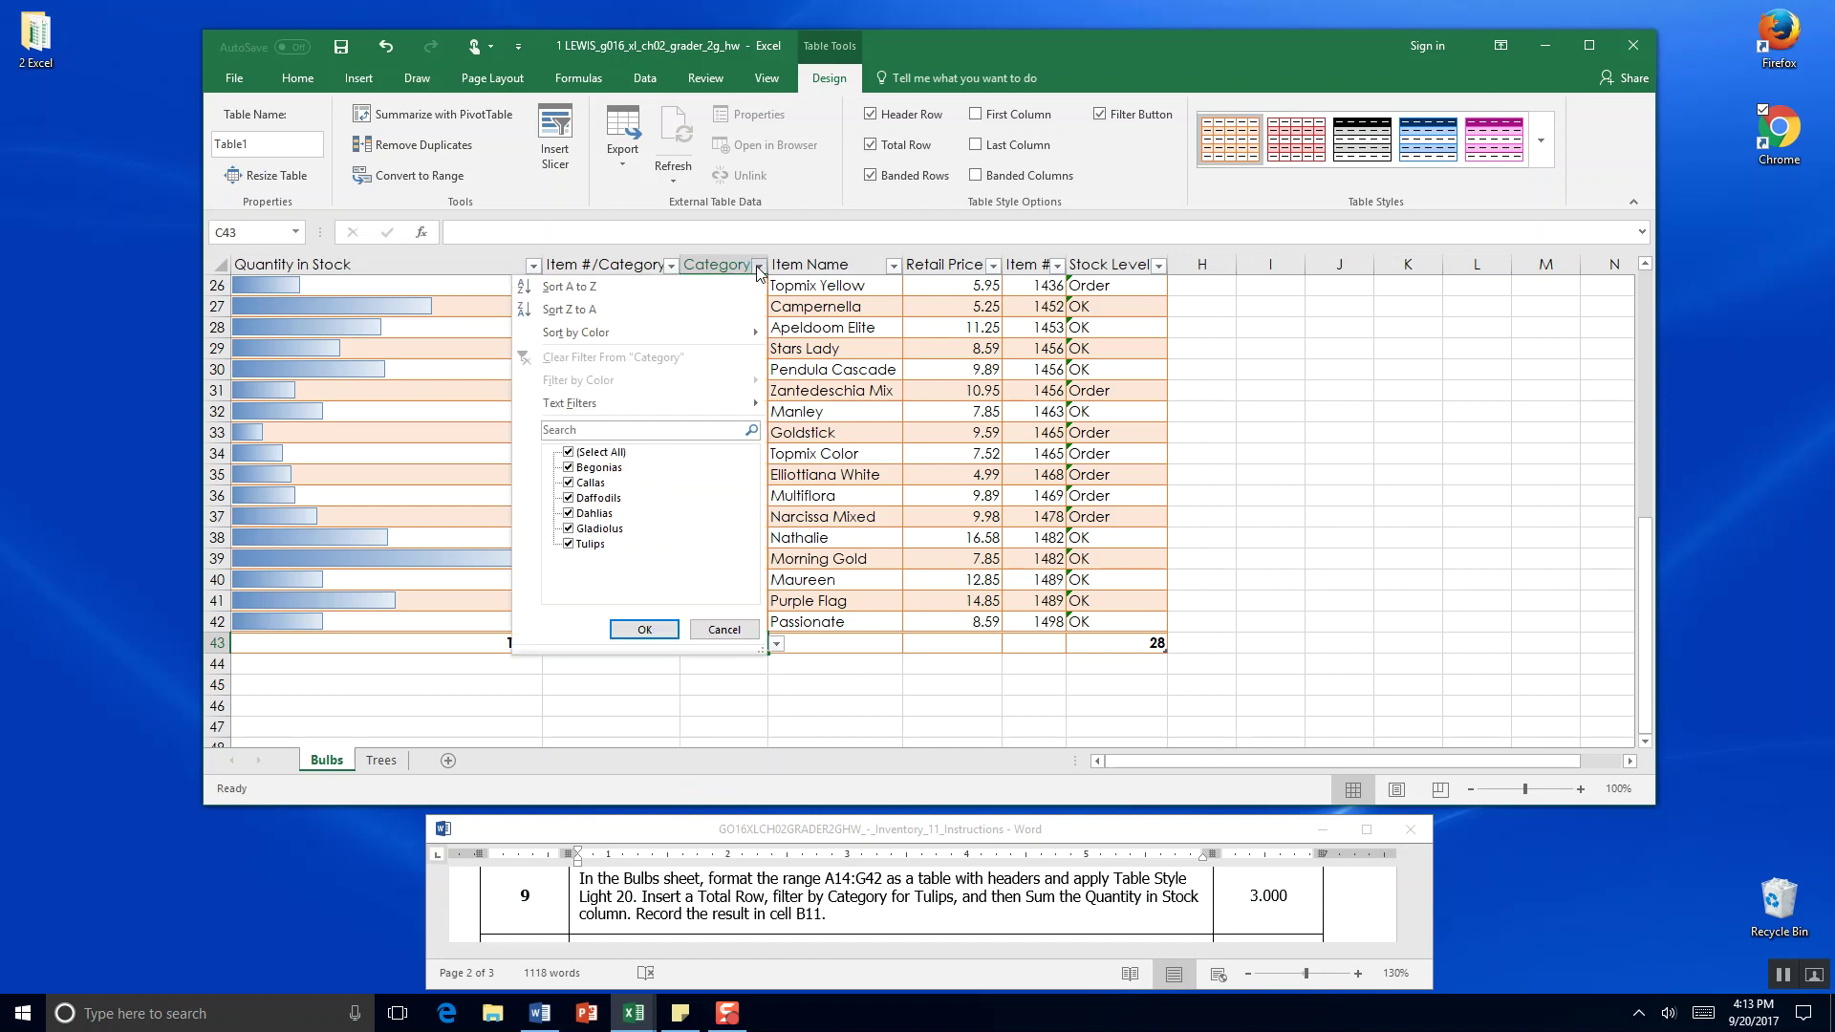
{"action": "left_click", "coordinate": [568, 453]}
{"action": "left_click", "coordinate": [569, 544]}
{"action": "left_click", "coordinate": [642, 631]}
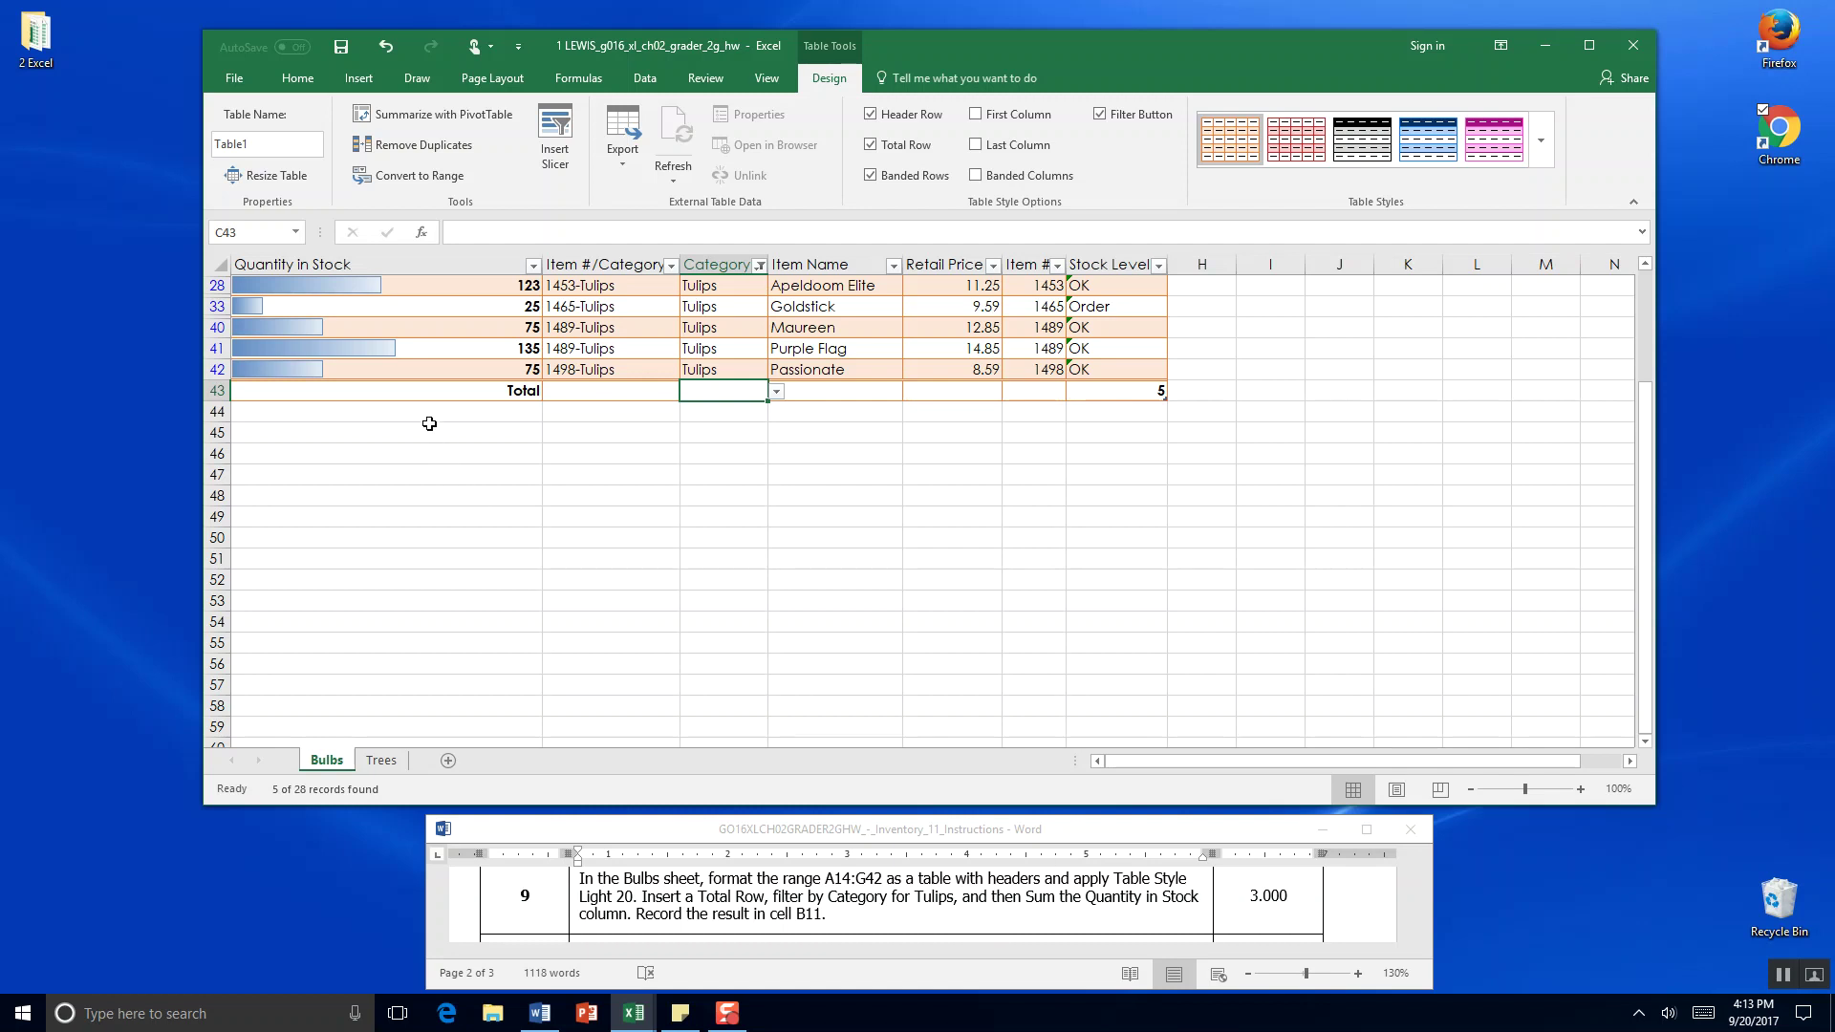
{"action": "scroll", "coordinate": [429, 423], "scroll_direction": "up", "scroll_amount": 4}
Set the Quantity in Stock total cell in A43 to Sum, giving 433 for the tulips.
{"action": "scroll", "coordinate": [420, 431], "scroll_direction": "down", "scroll_amount": 1}
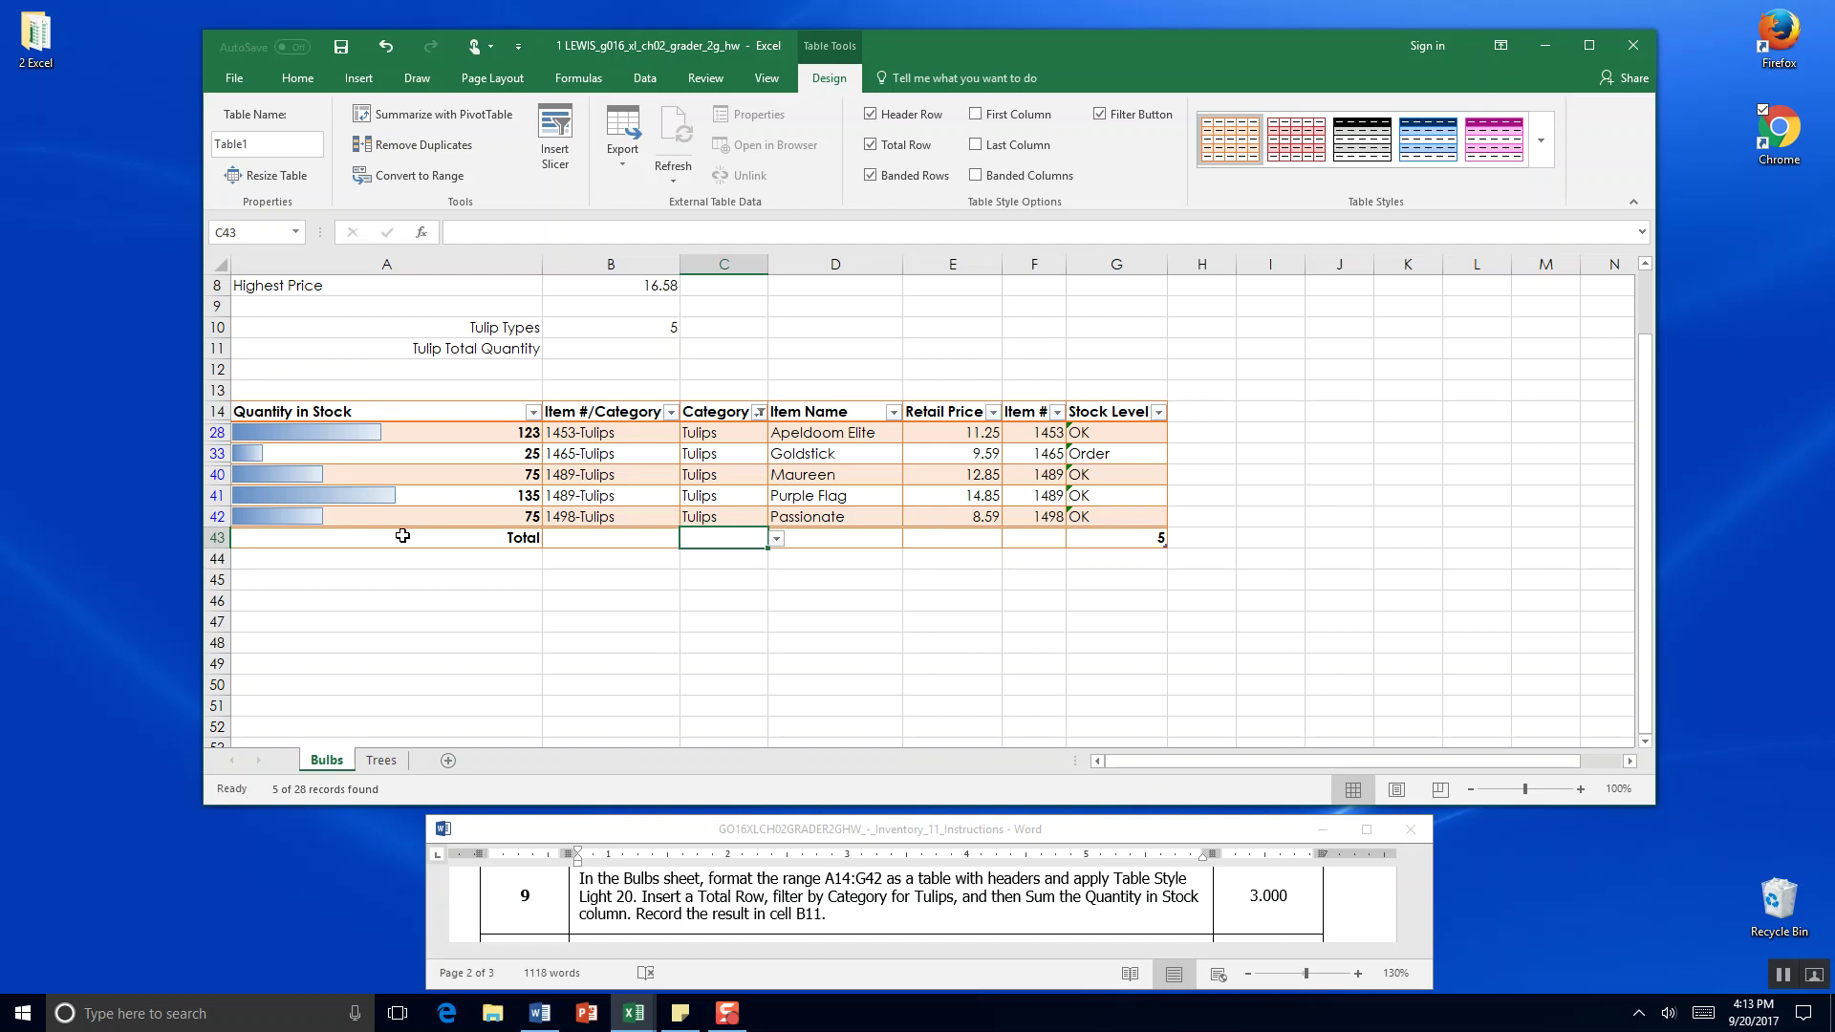
{"action": "left_click", "coordinate": [403, 536]}
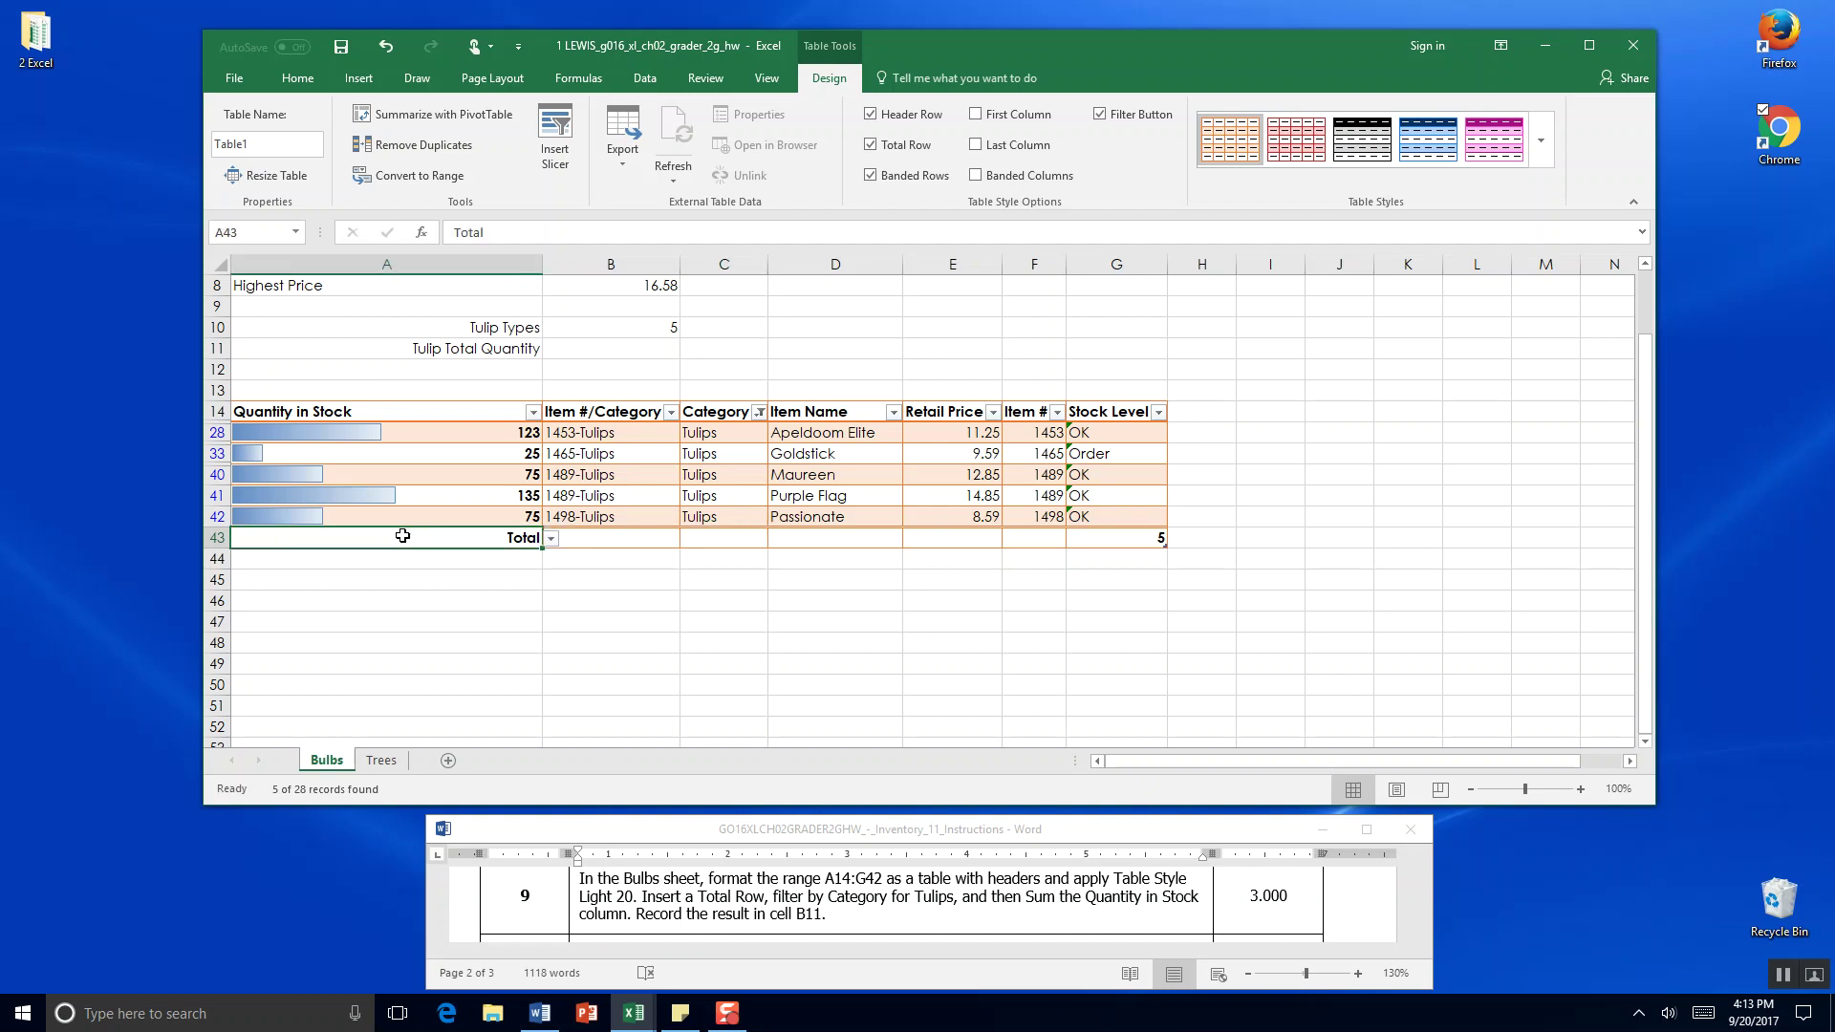
{"action": "left_click", "coordinate": [550, 539]}
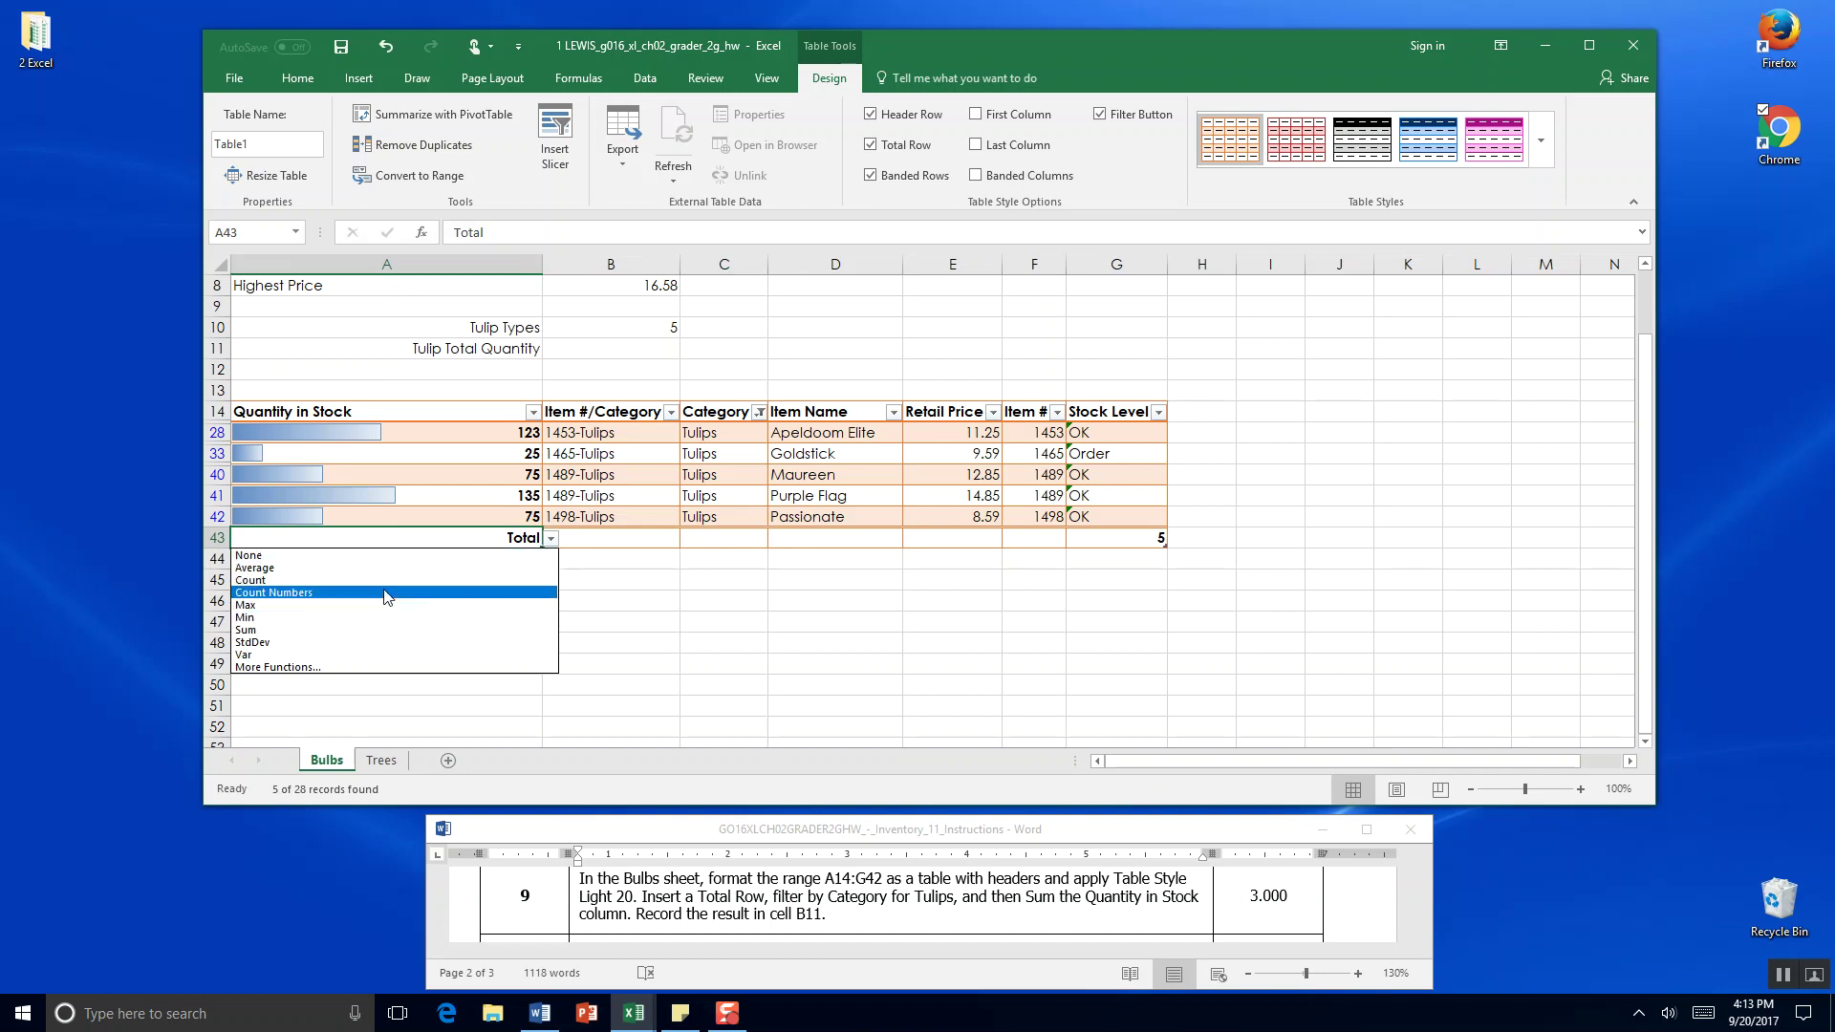
{"action": "left_click", "coordinate": [382, 630]}
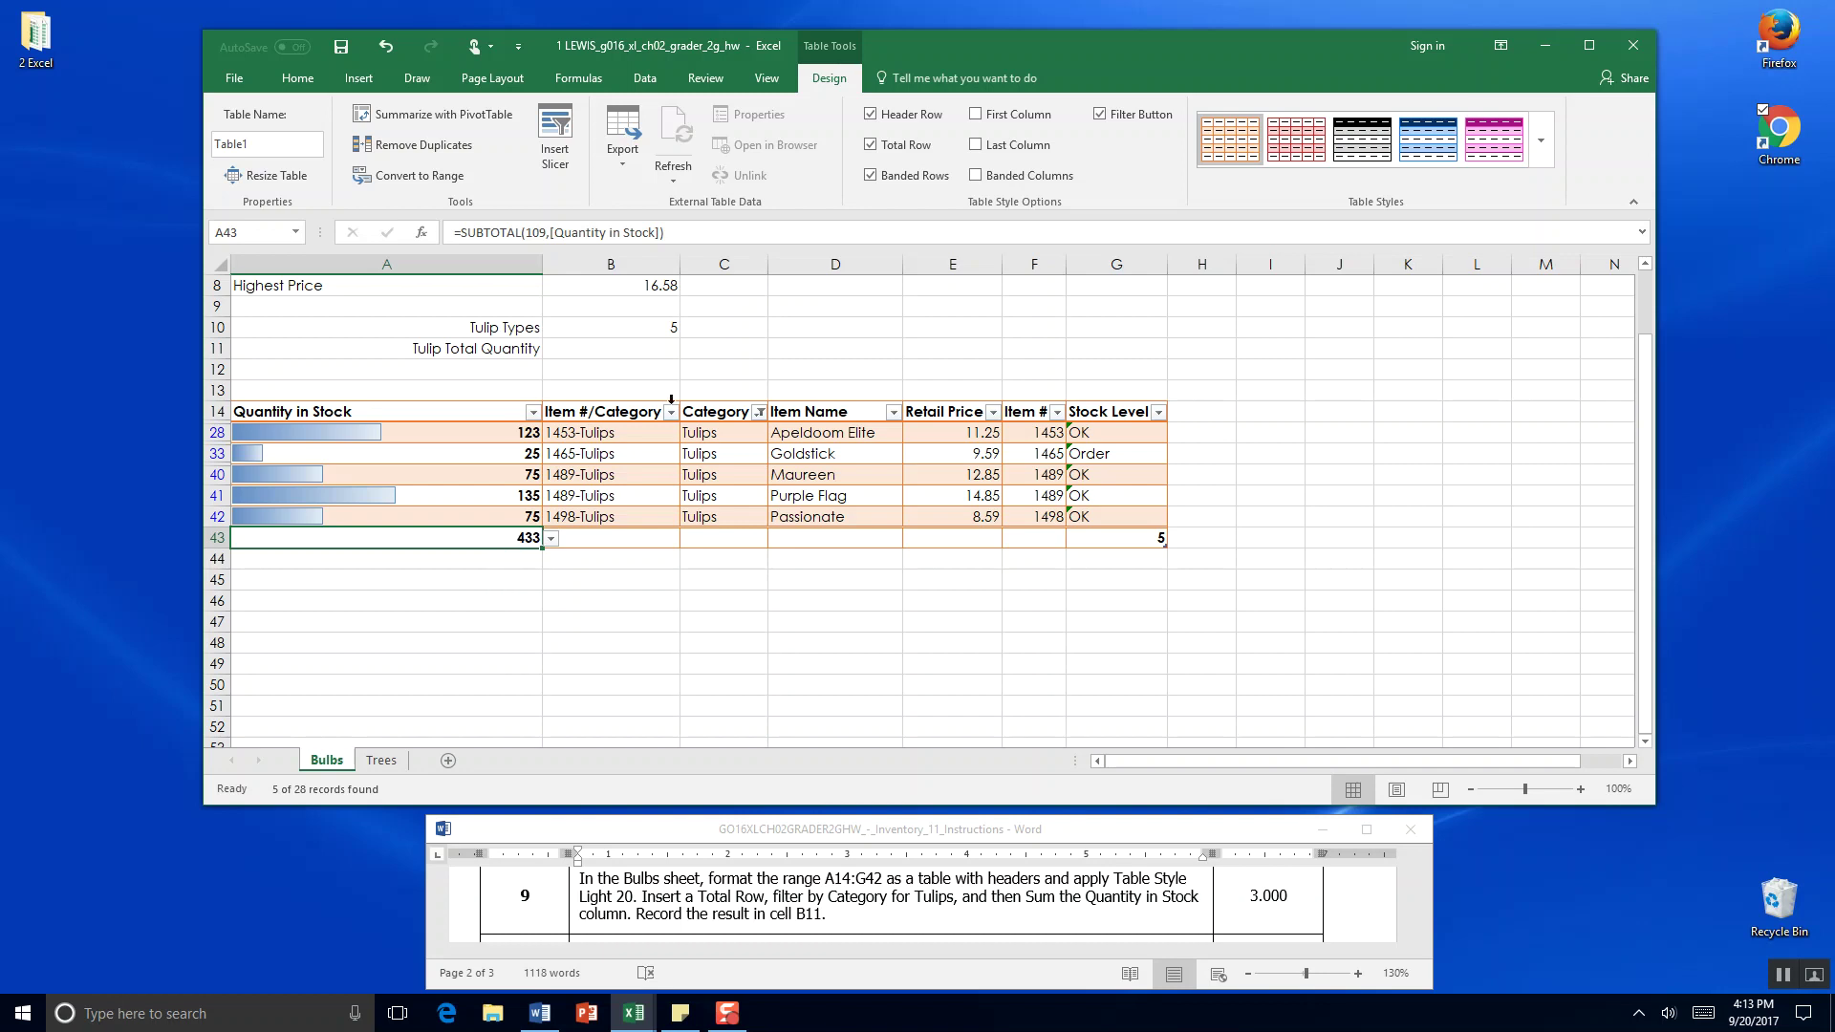
Make B11 reference the Quantity in Stock total so it shows 433.
{"action": "left_click", "coordinate": [641, 348]}
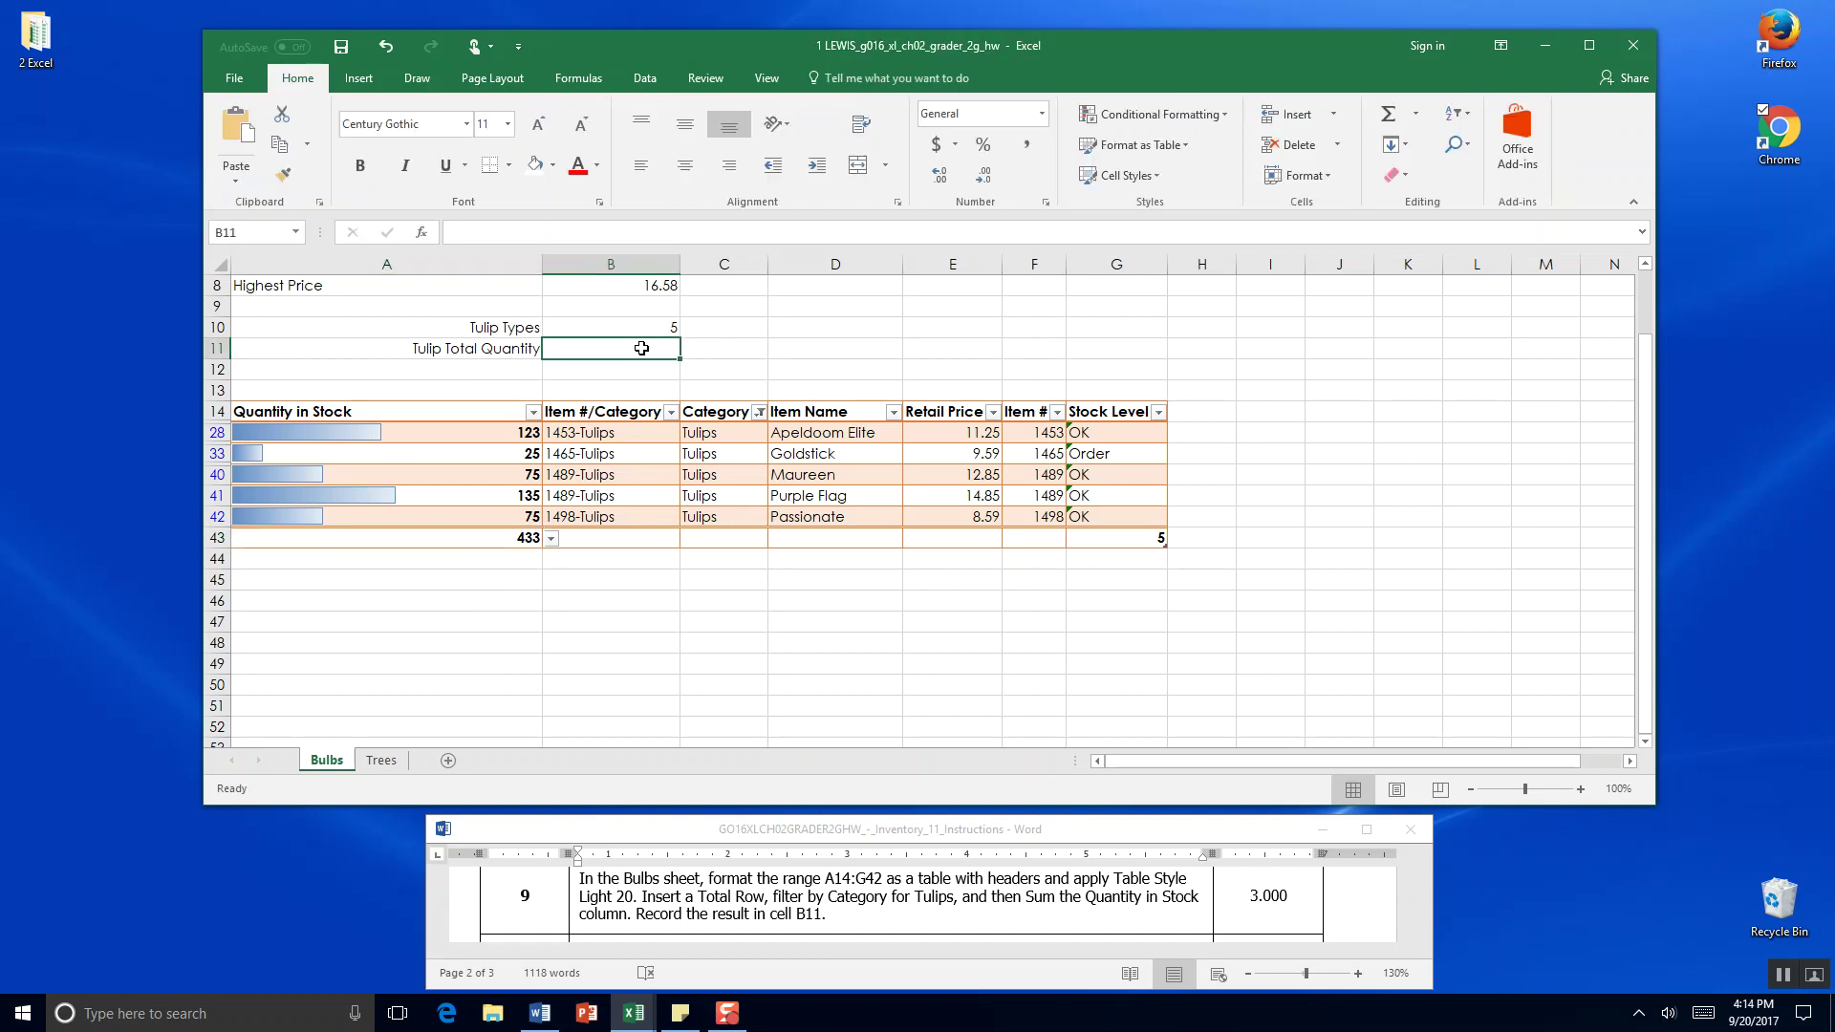
{"action": "type", "text": "="}
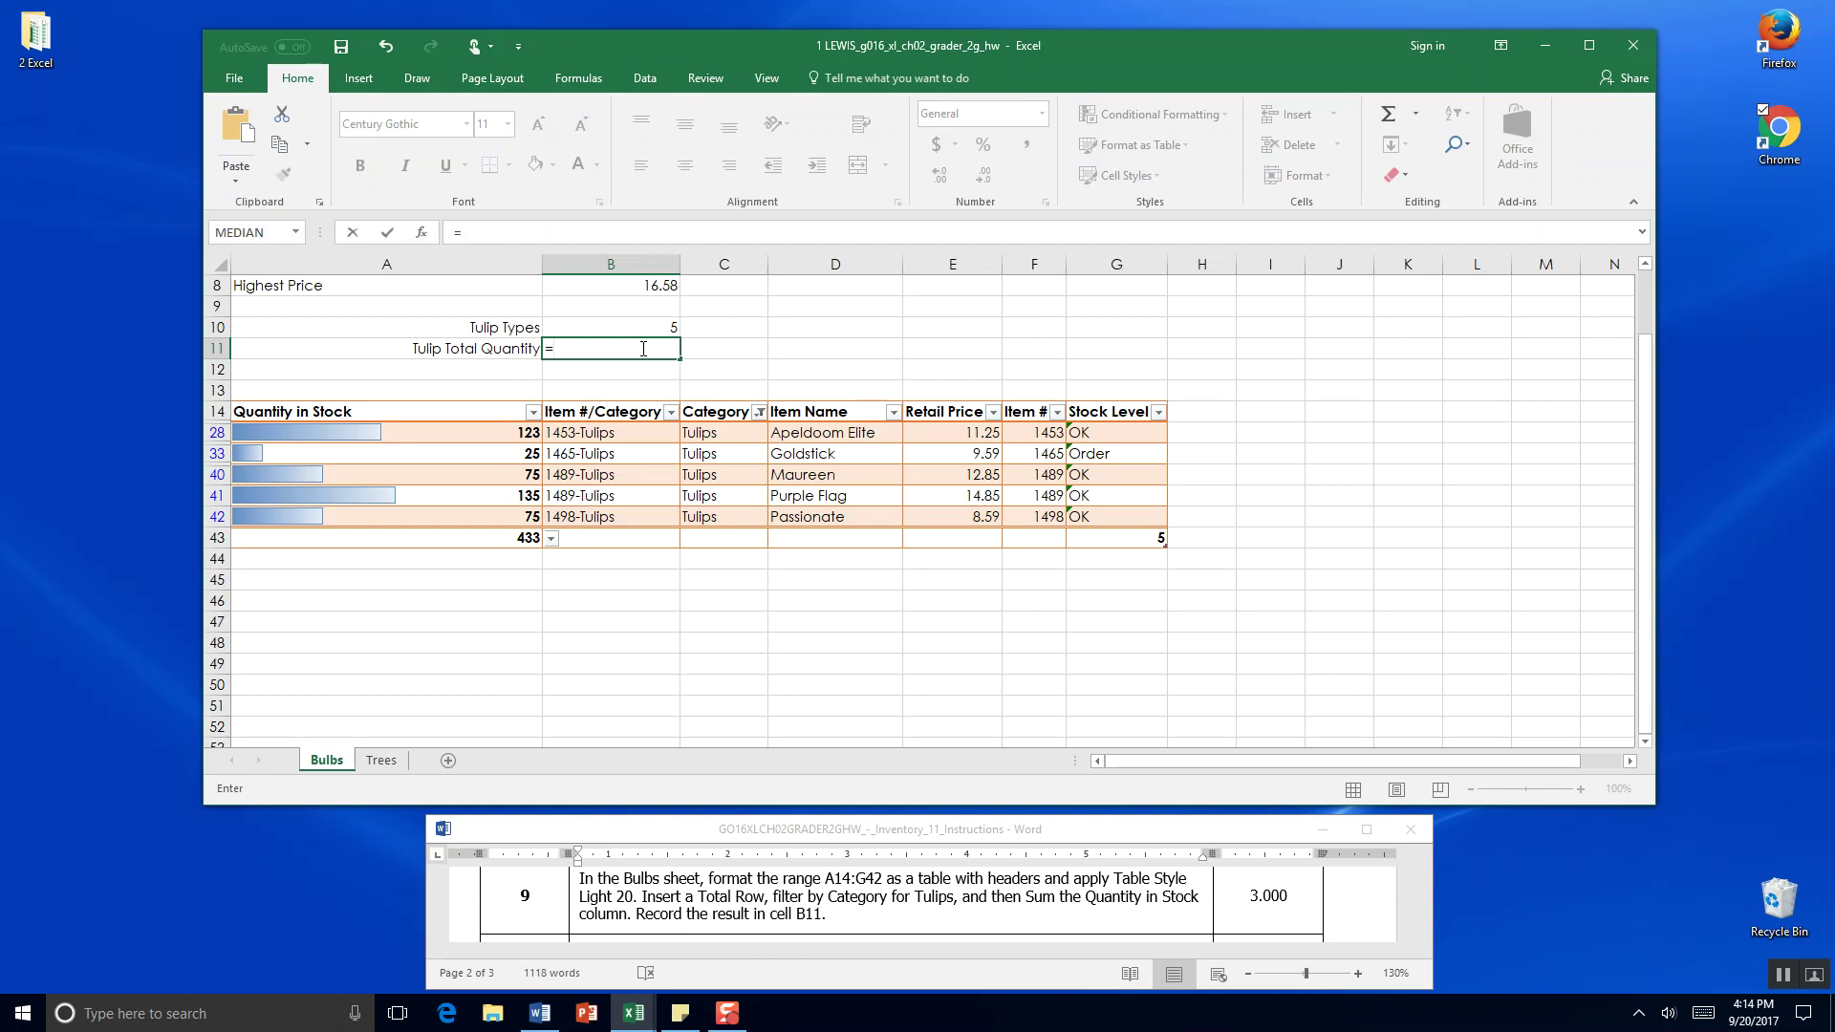
{"action": "left_click", "coordinate": [485, 538]}
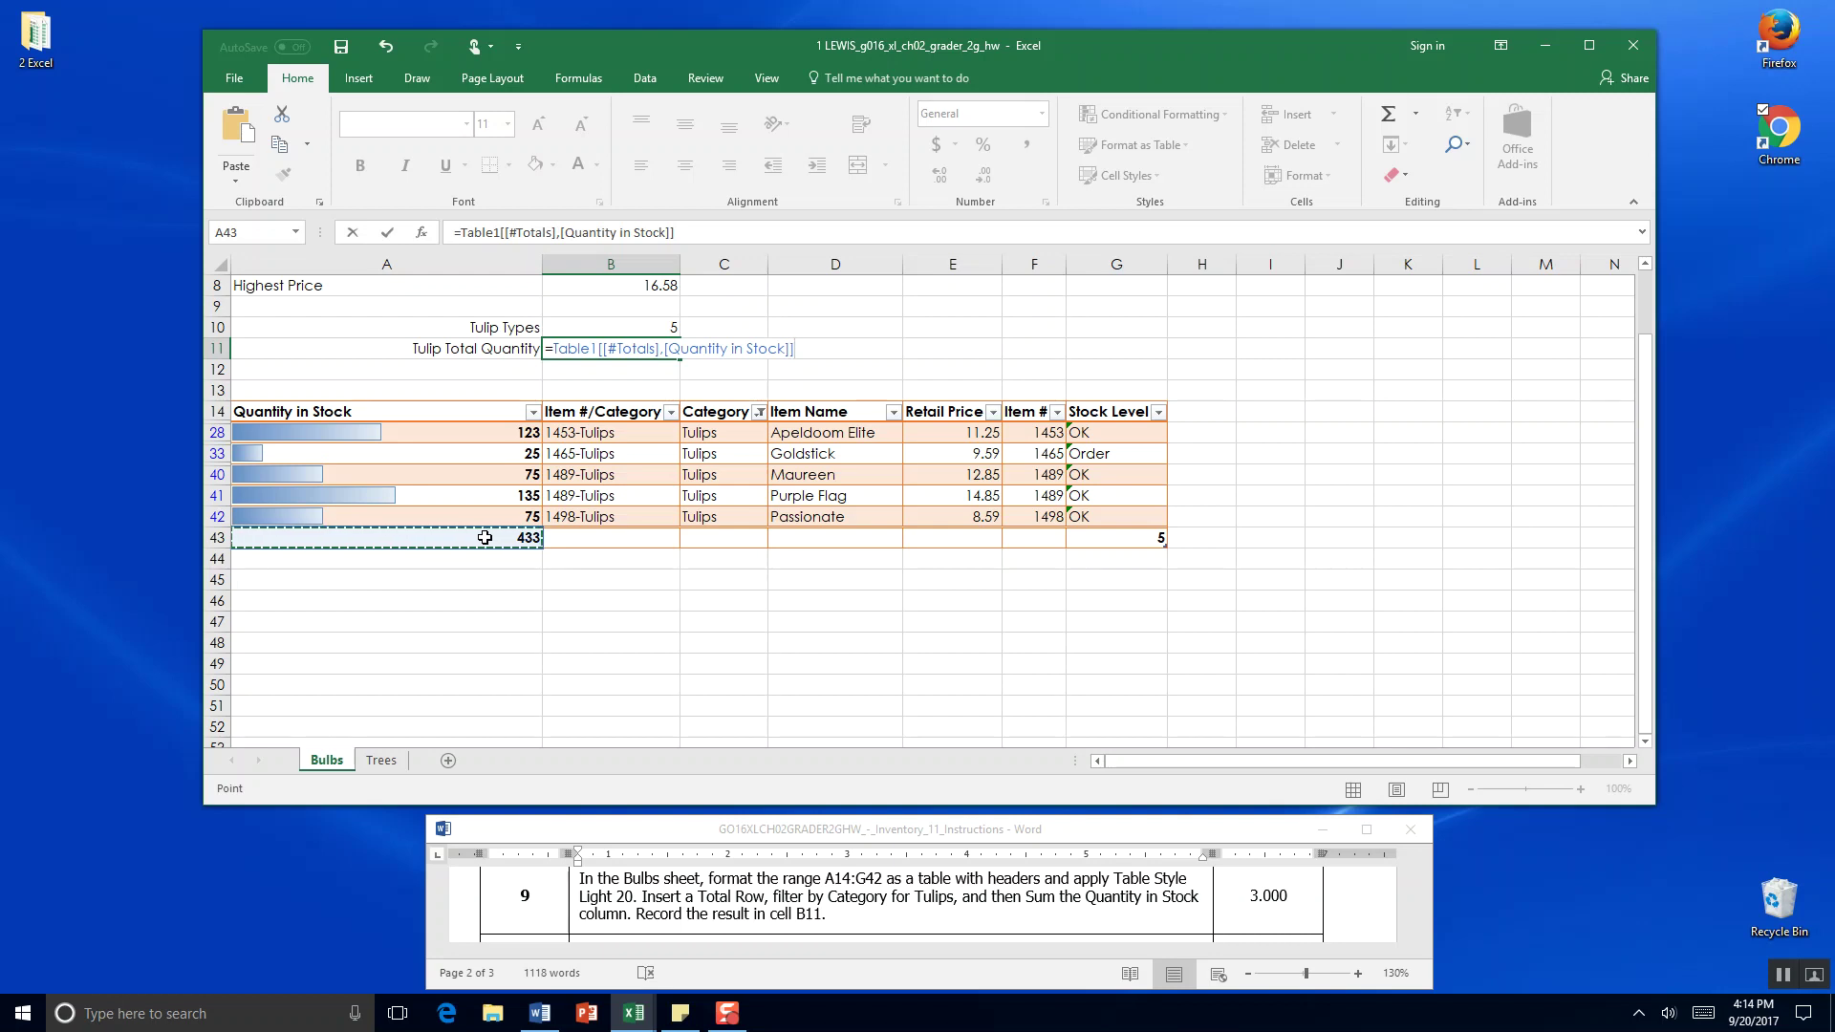
{"action": "key", "text": "Return"}
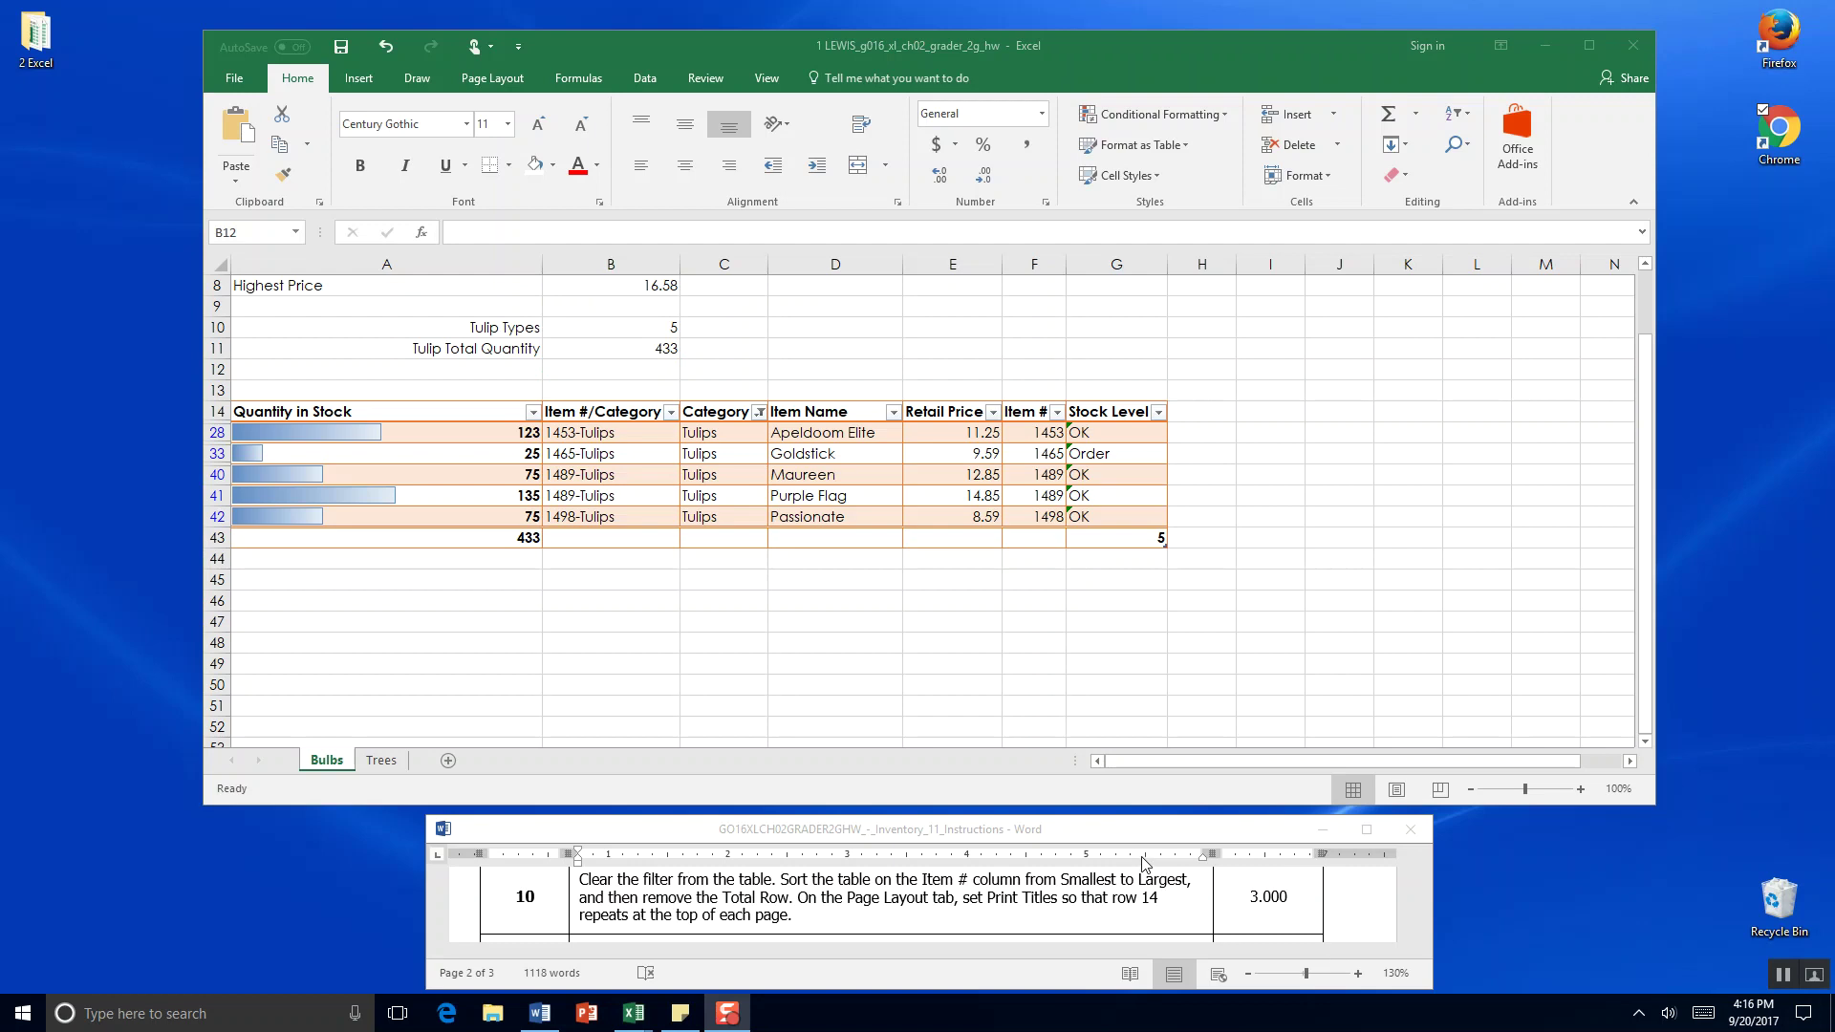
Clear the Category filter to show all categories again and save the workbook.
{"action": "left_click", "coordinate": [763, 419]}
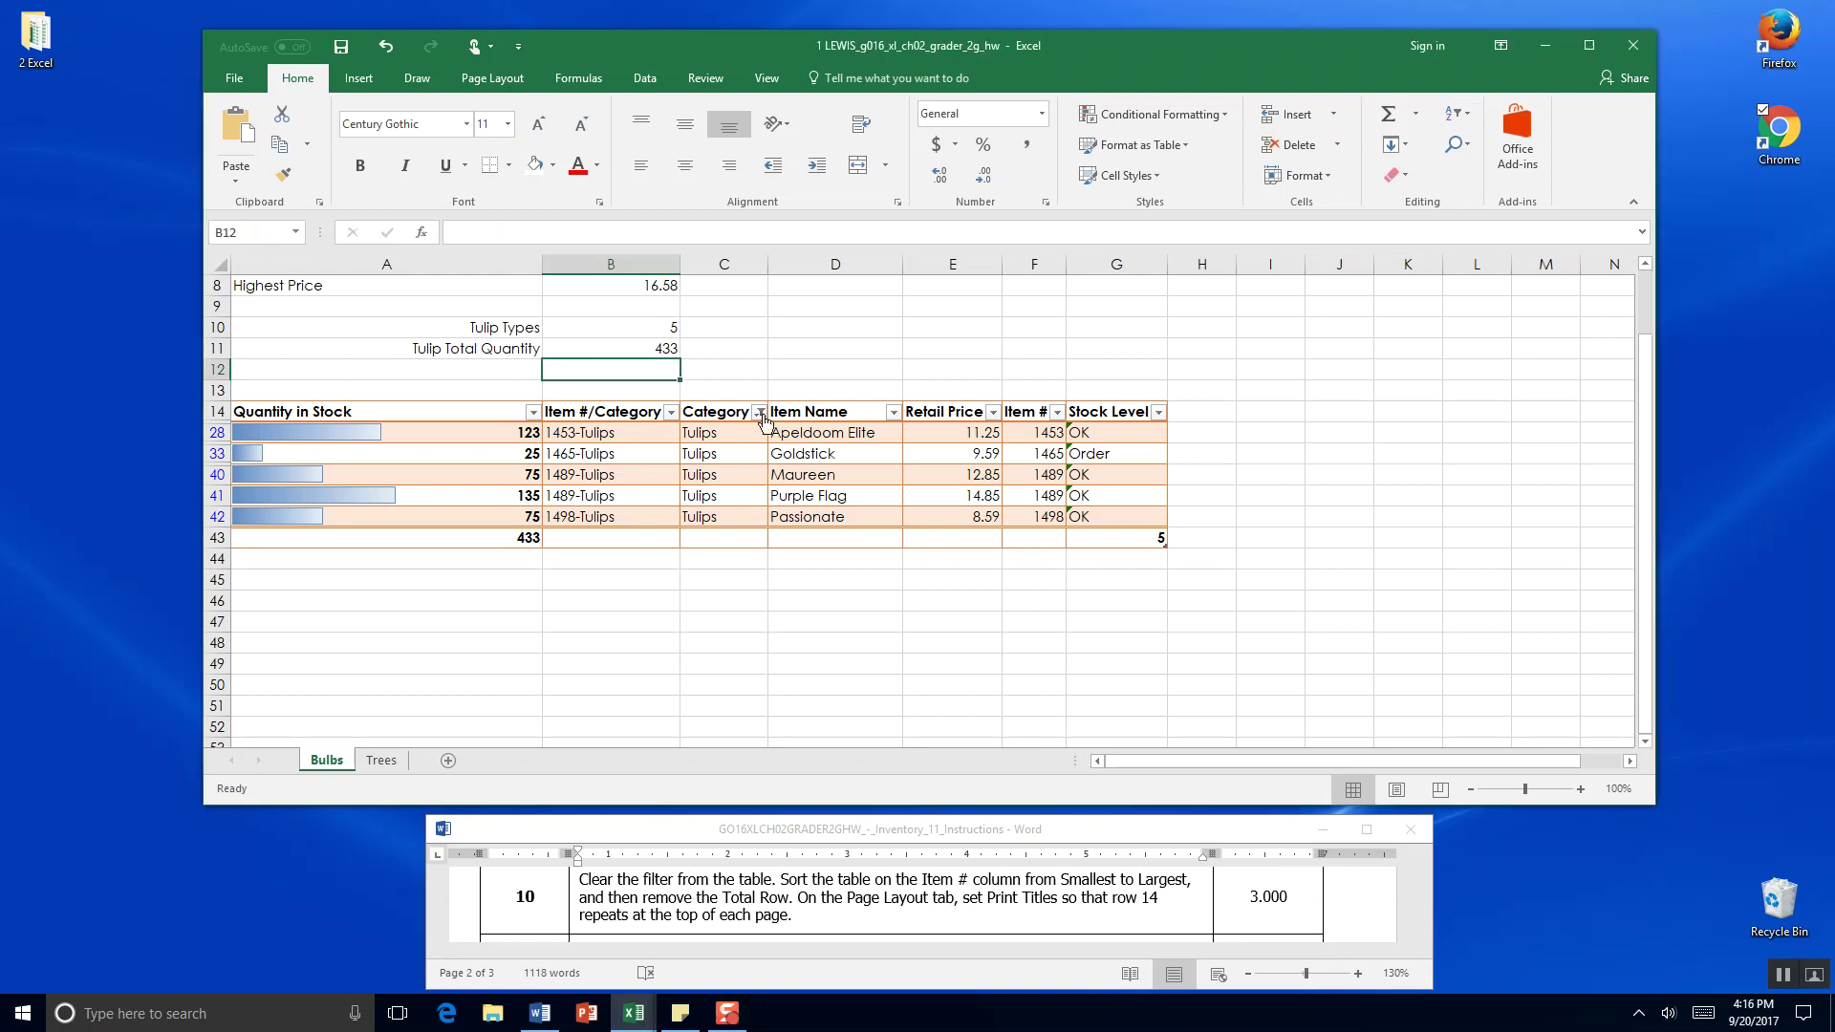
{"action": "left_click", "coordinate": [759, 413]}
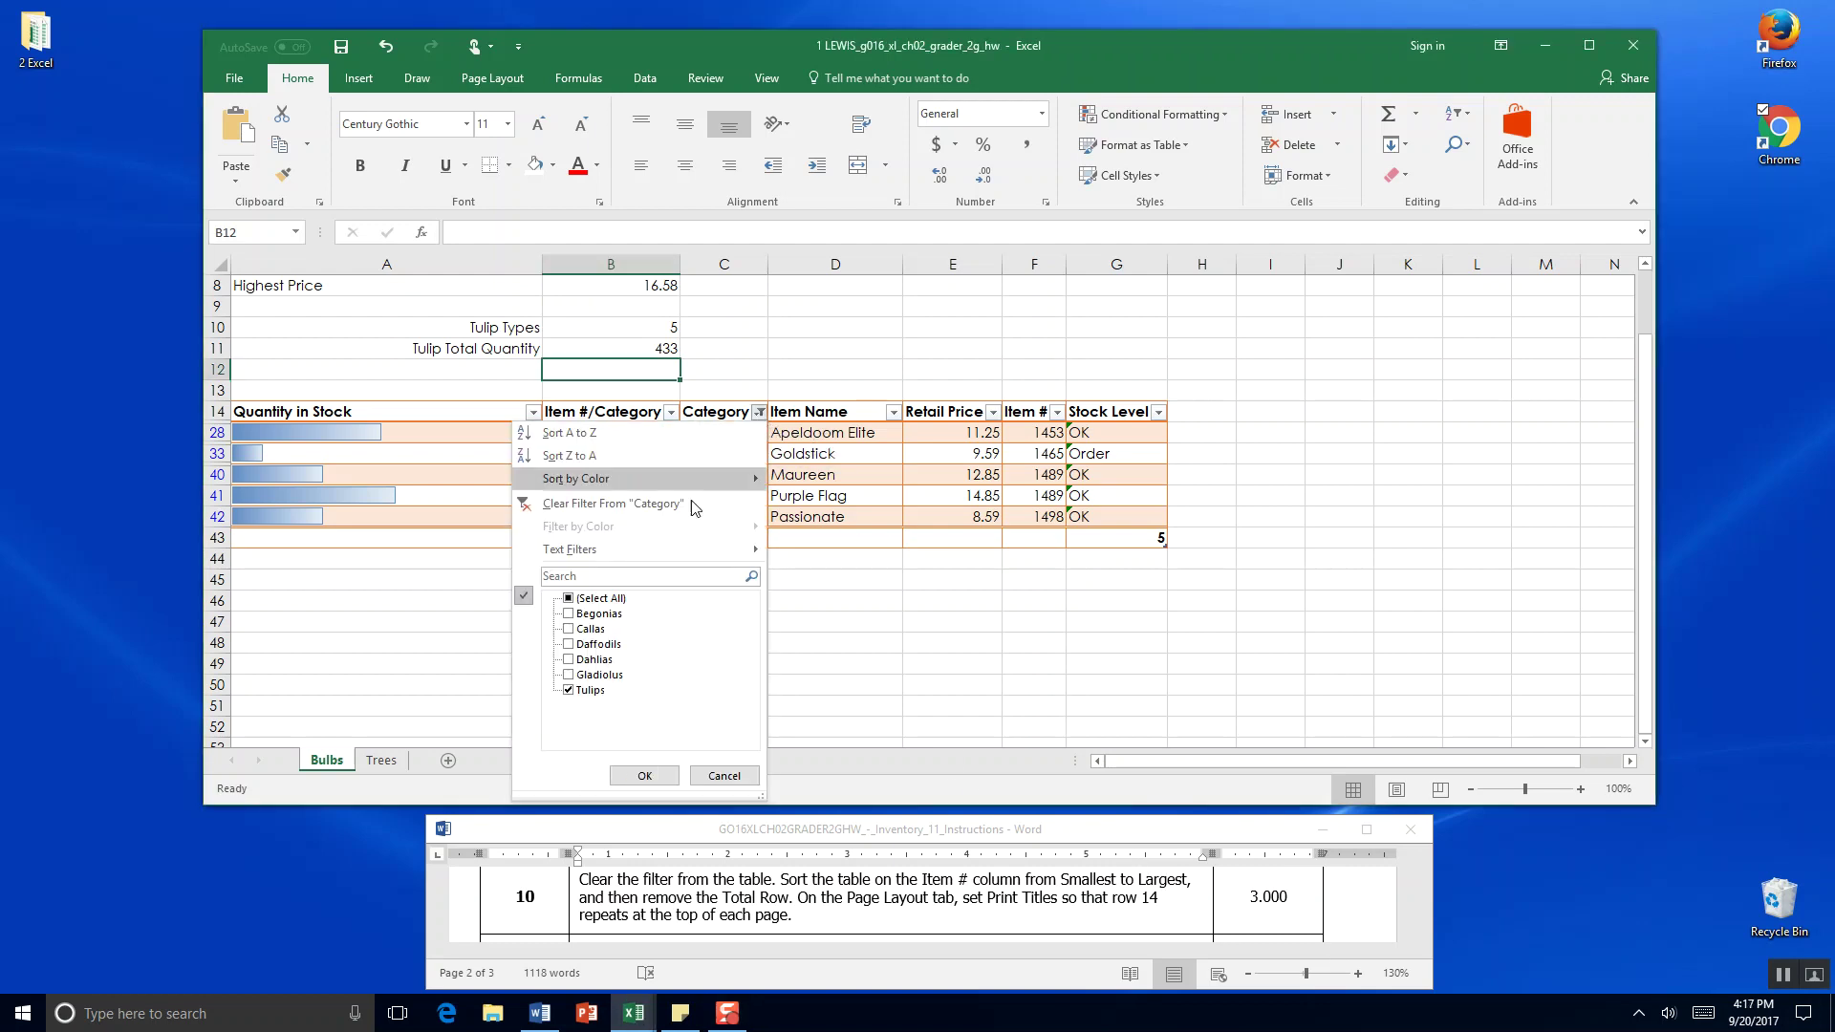
{"action": "left_click", "coordinate": [570, 675]}
{"action": "left_click", "coordinate": [570, 659]}
{"action": "left_click", "coordinate": [570, 645]}
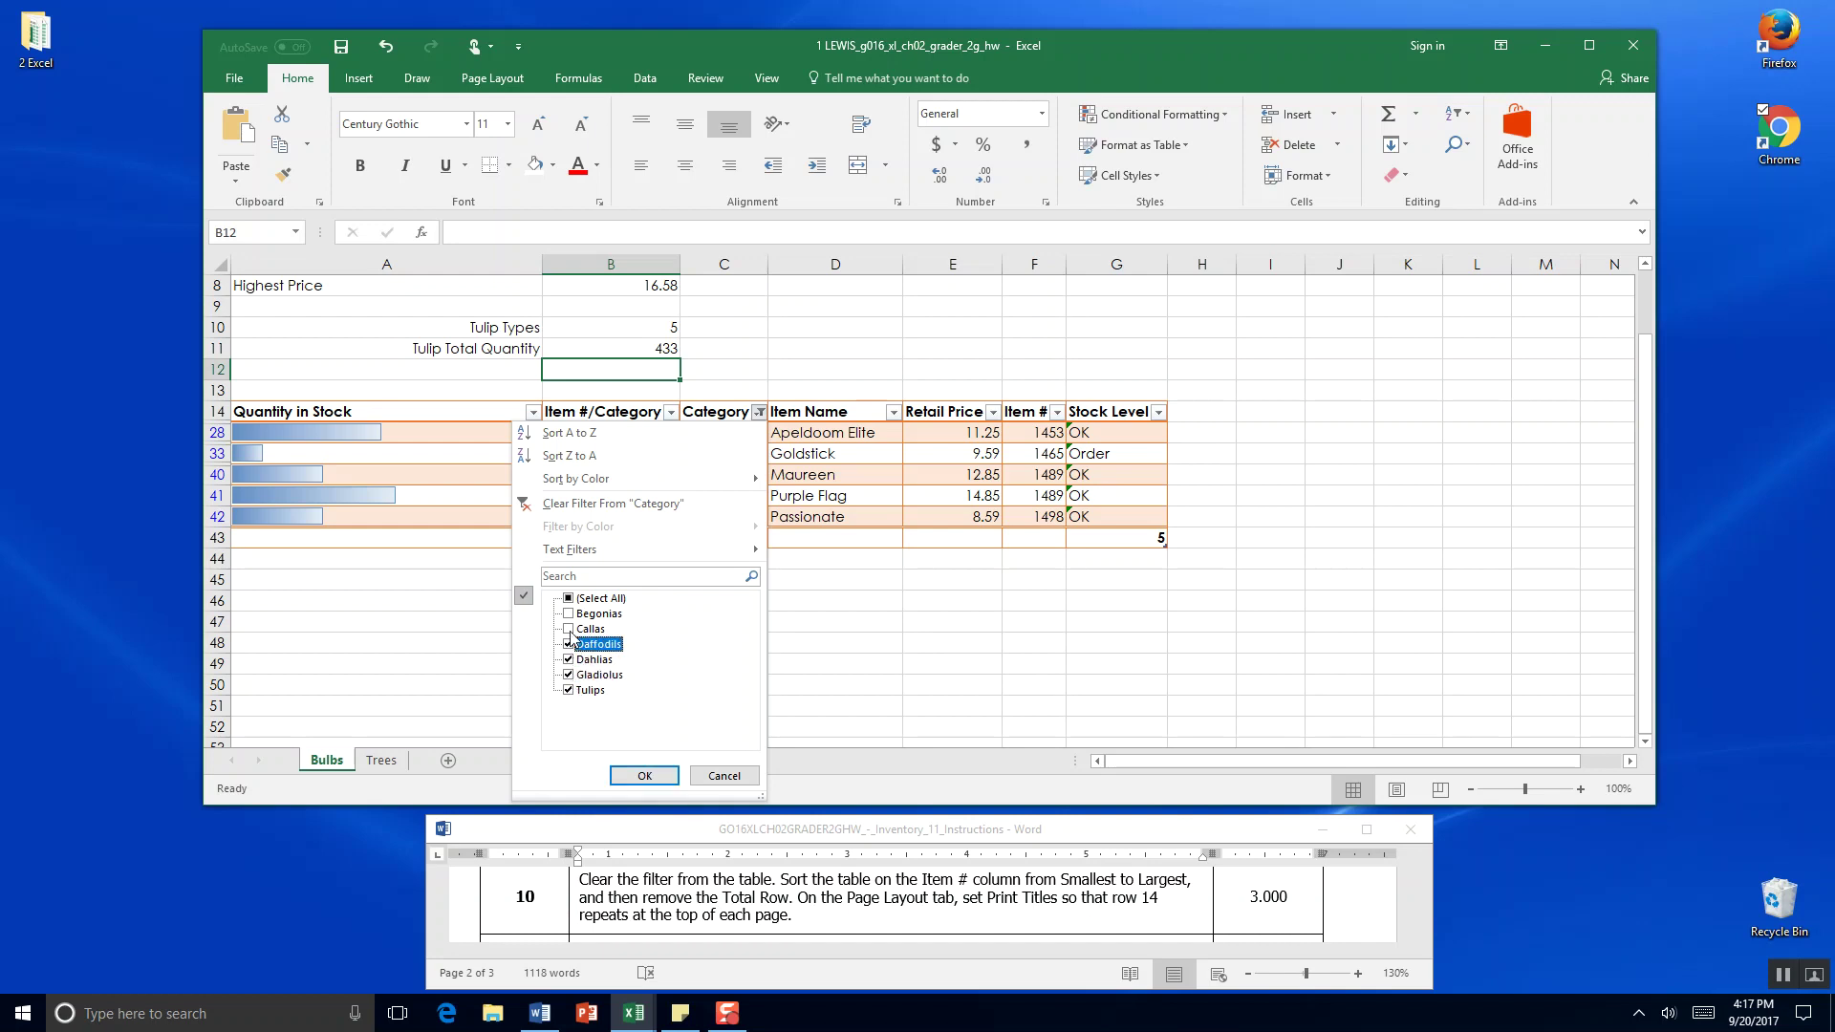
{"action": "left_click", "coordinate": [571, 629]}
{"action": "left_click", "coordinate": [569, 614]}
{"action": "left_click", "coordinate": [647, 777]}
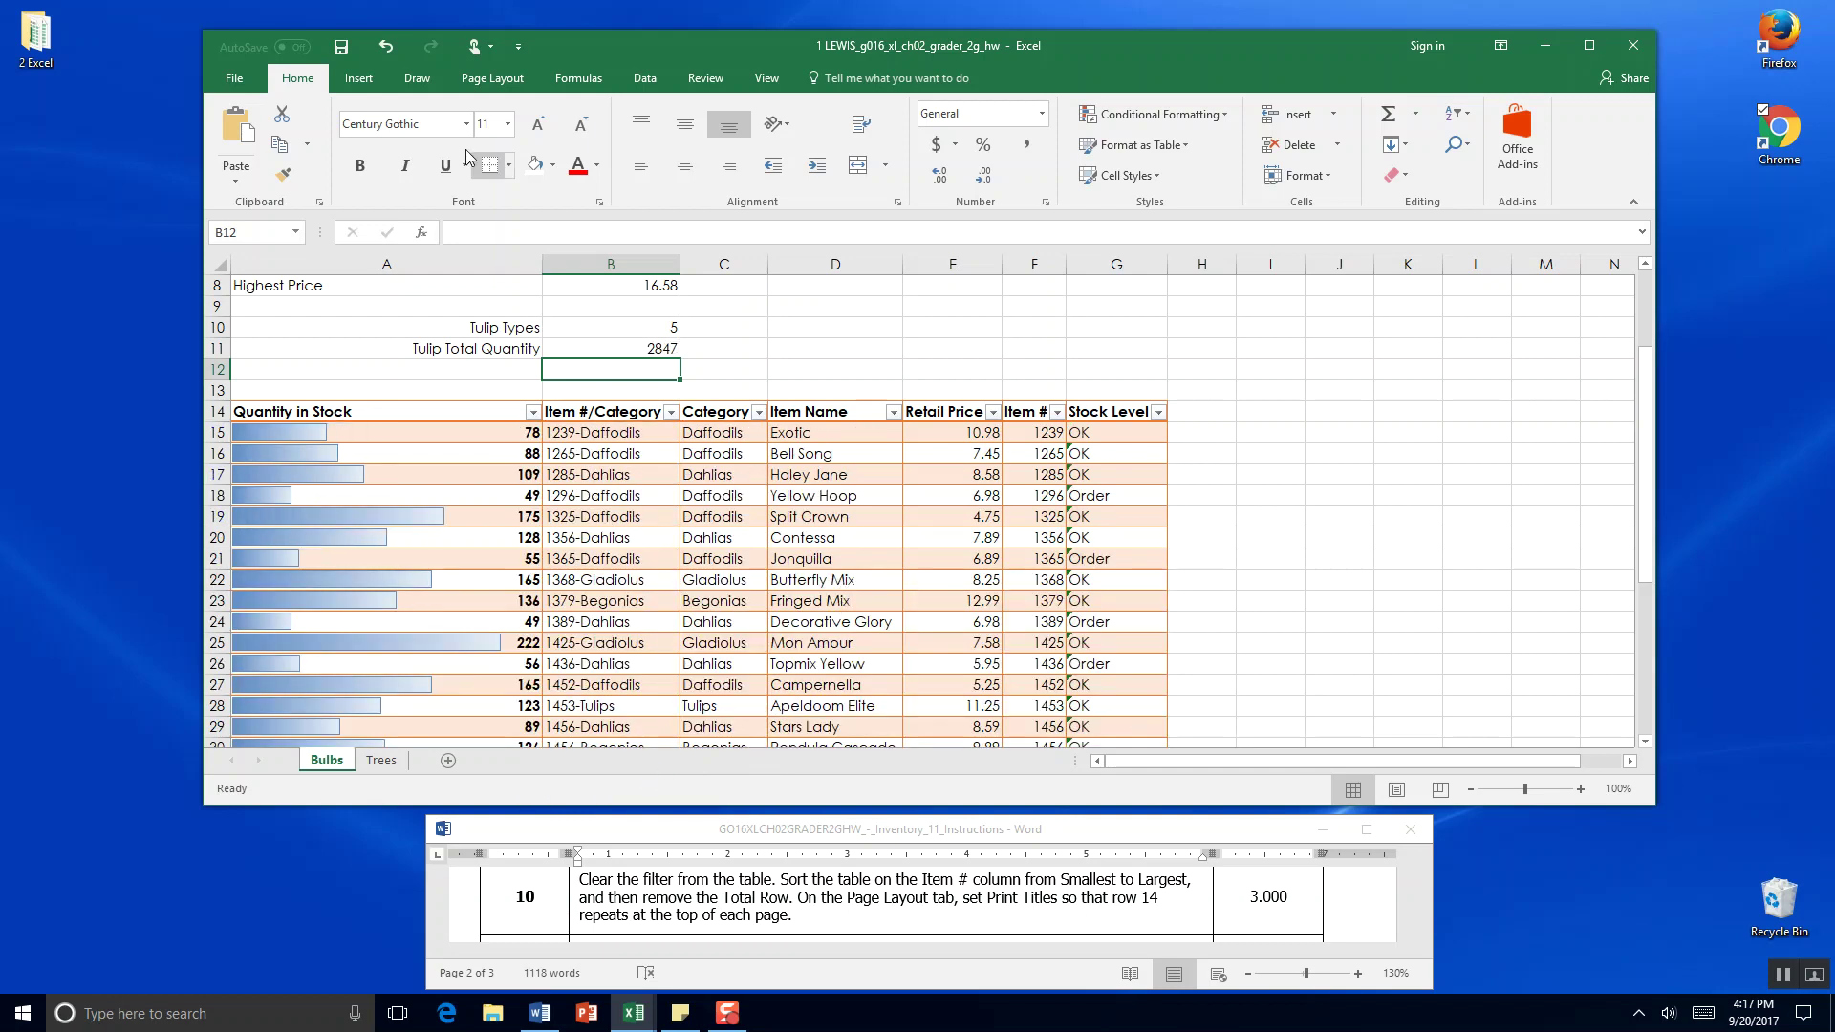
{"action": "left_click", "coordinate": [342, 48]}
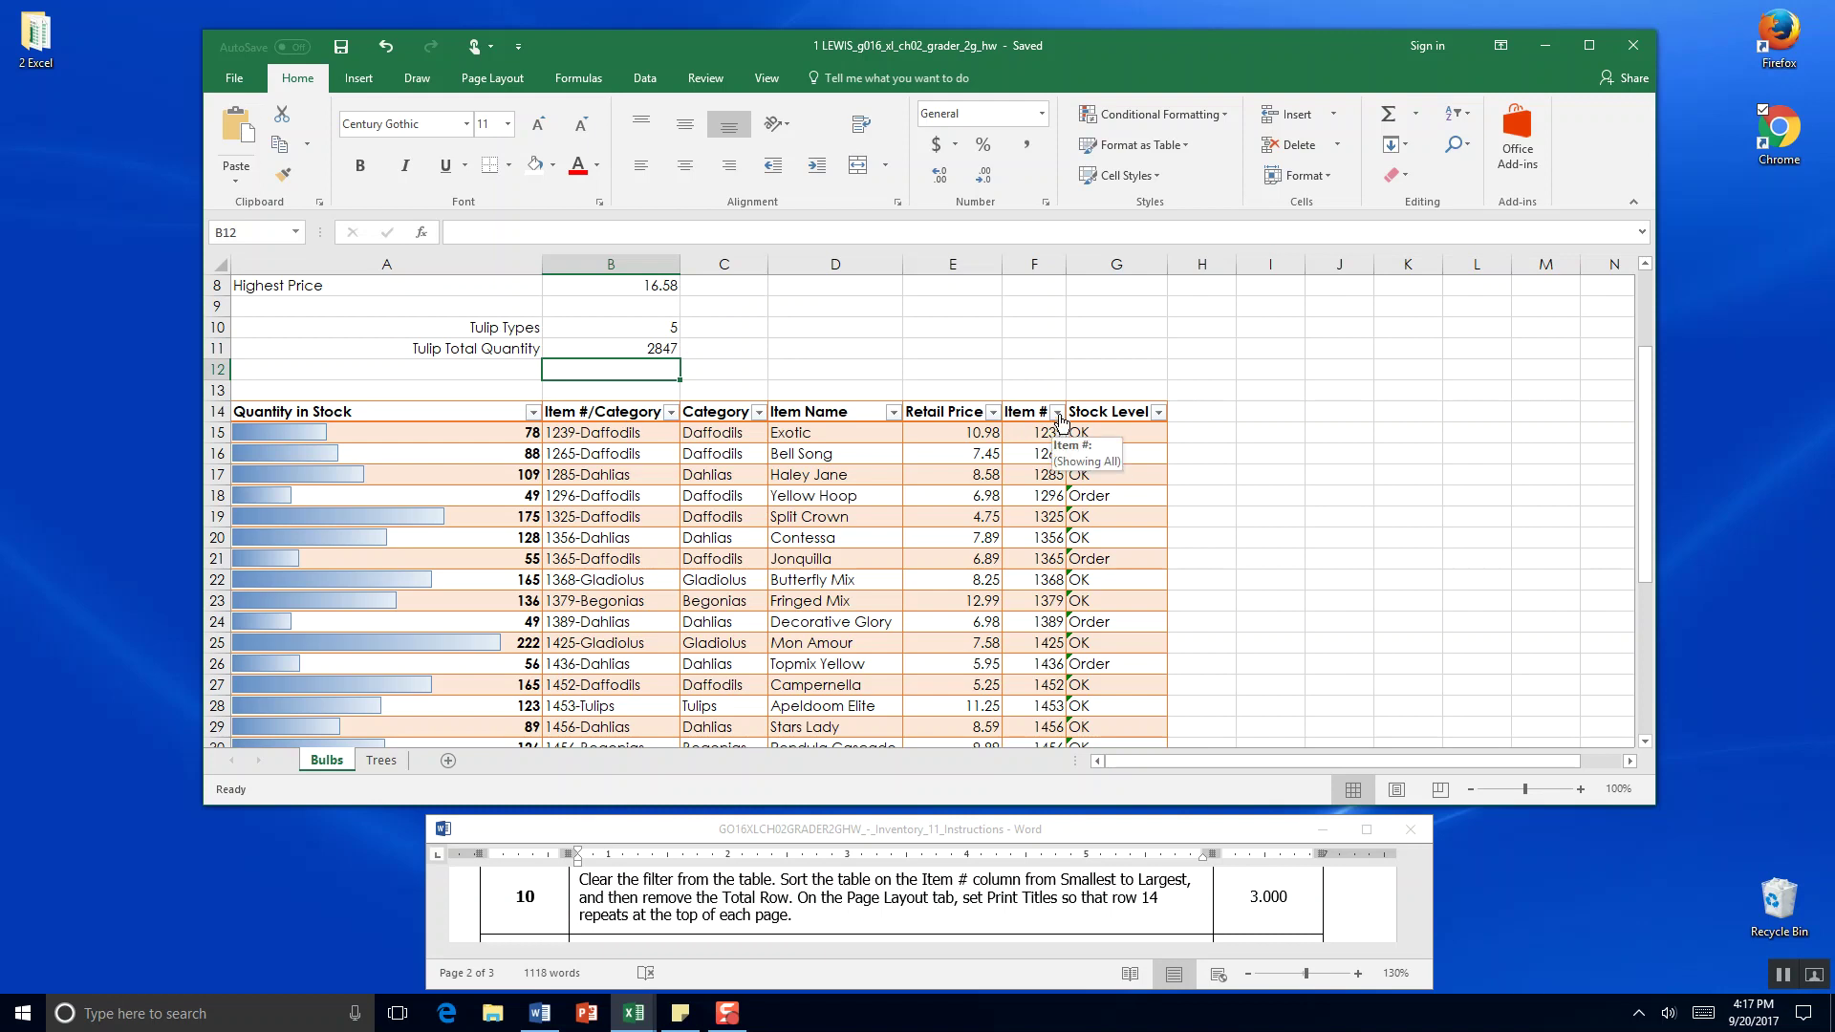
Sort the Bulbs table by Item # from smallest to largest.
{"action": "left_click", "coordinate": [1057, 415]}
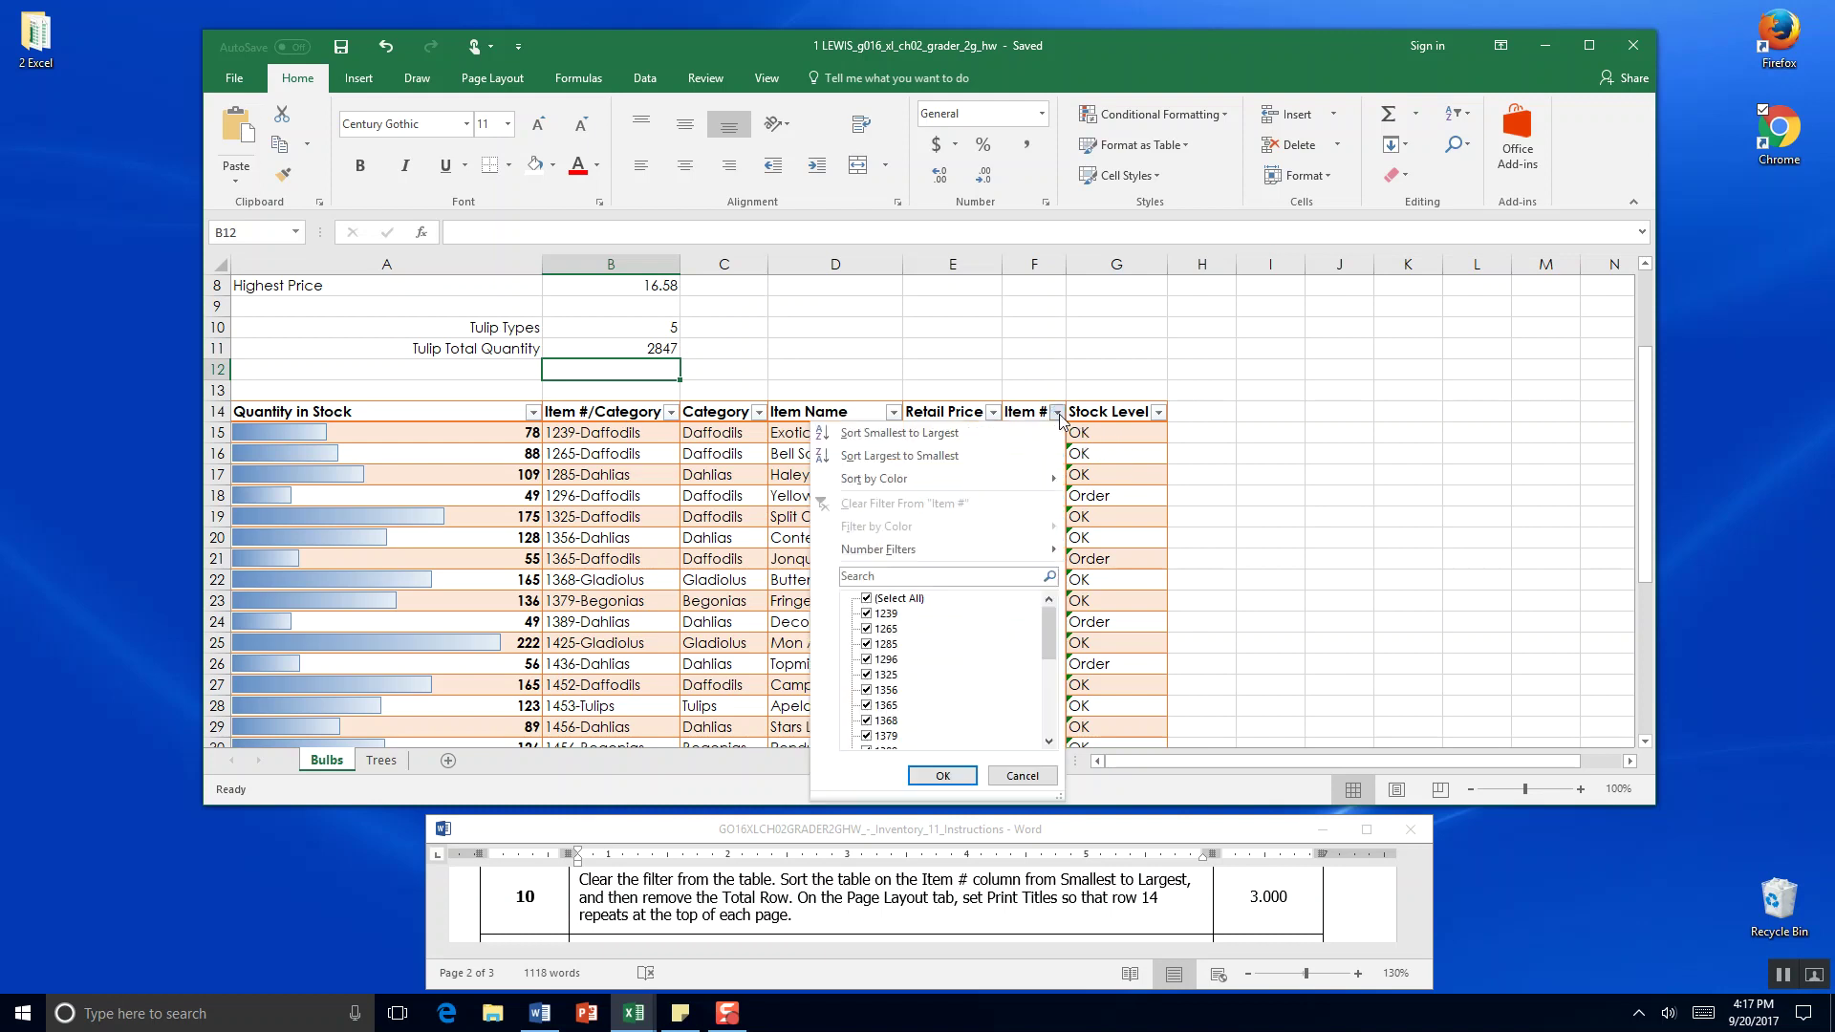
{"action": "left_click", "coordinate": [954, 435]}
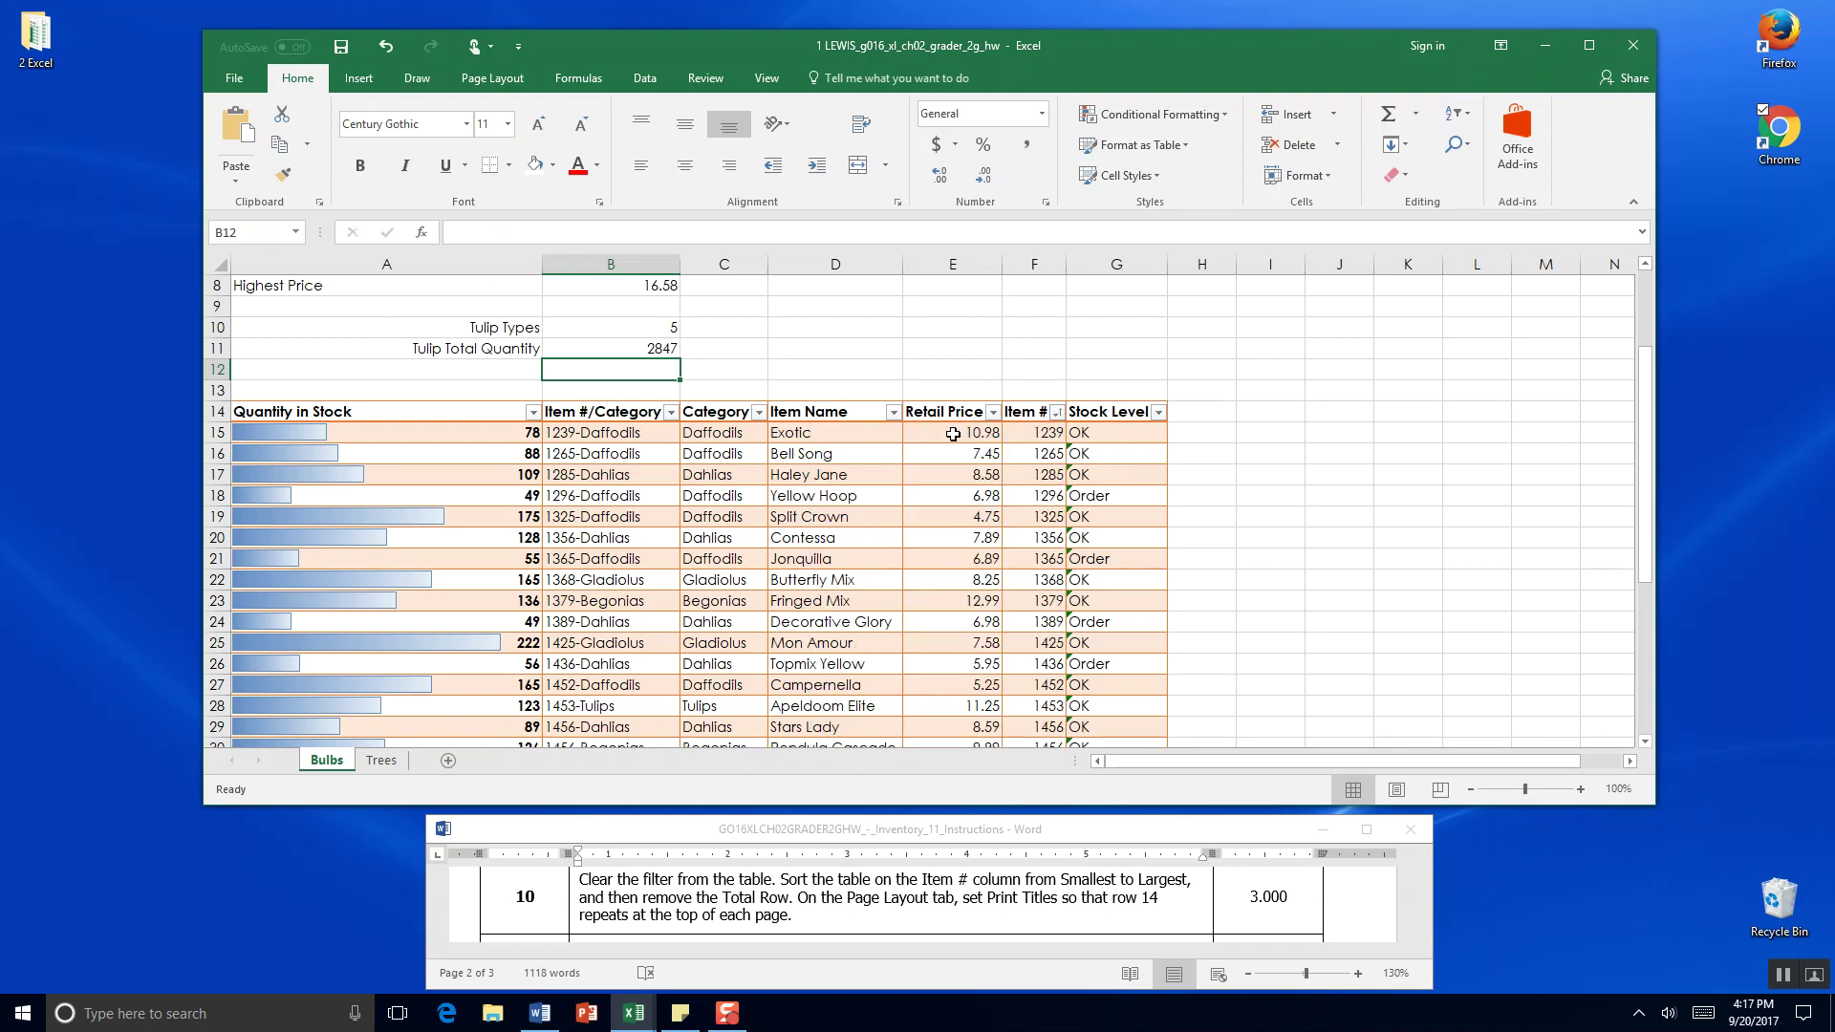
{"action": "scroll", "coordinate": [954, 435], "scroll_direction": "down", "scroll_amount": 7}
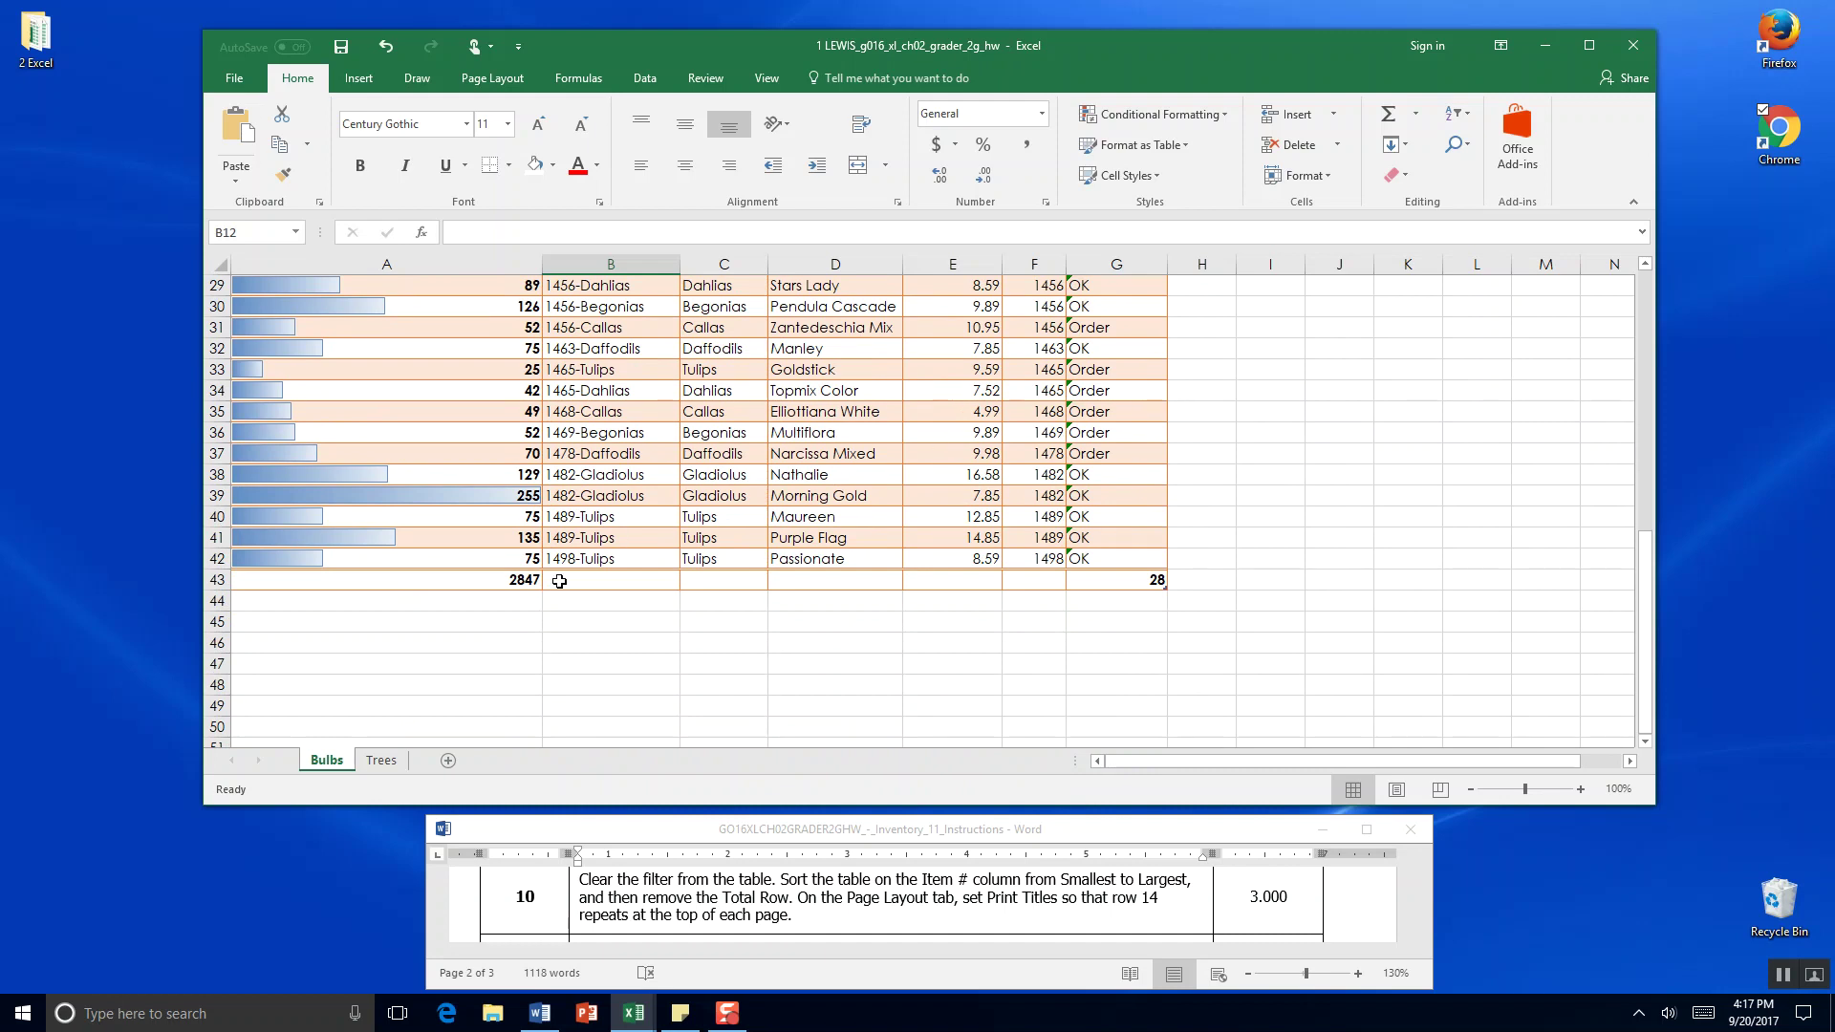
Clear A43:G43, remove the table's Total Row so it ends at row 42, and save.
{"action": "left_click_drag", "start_coordinate": [450, 583], "coordinate": [1152, 580]}
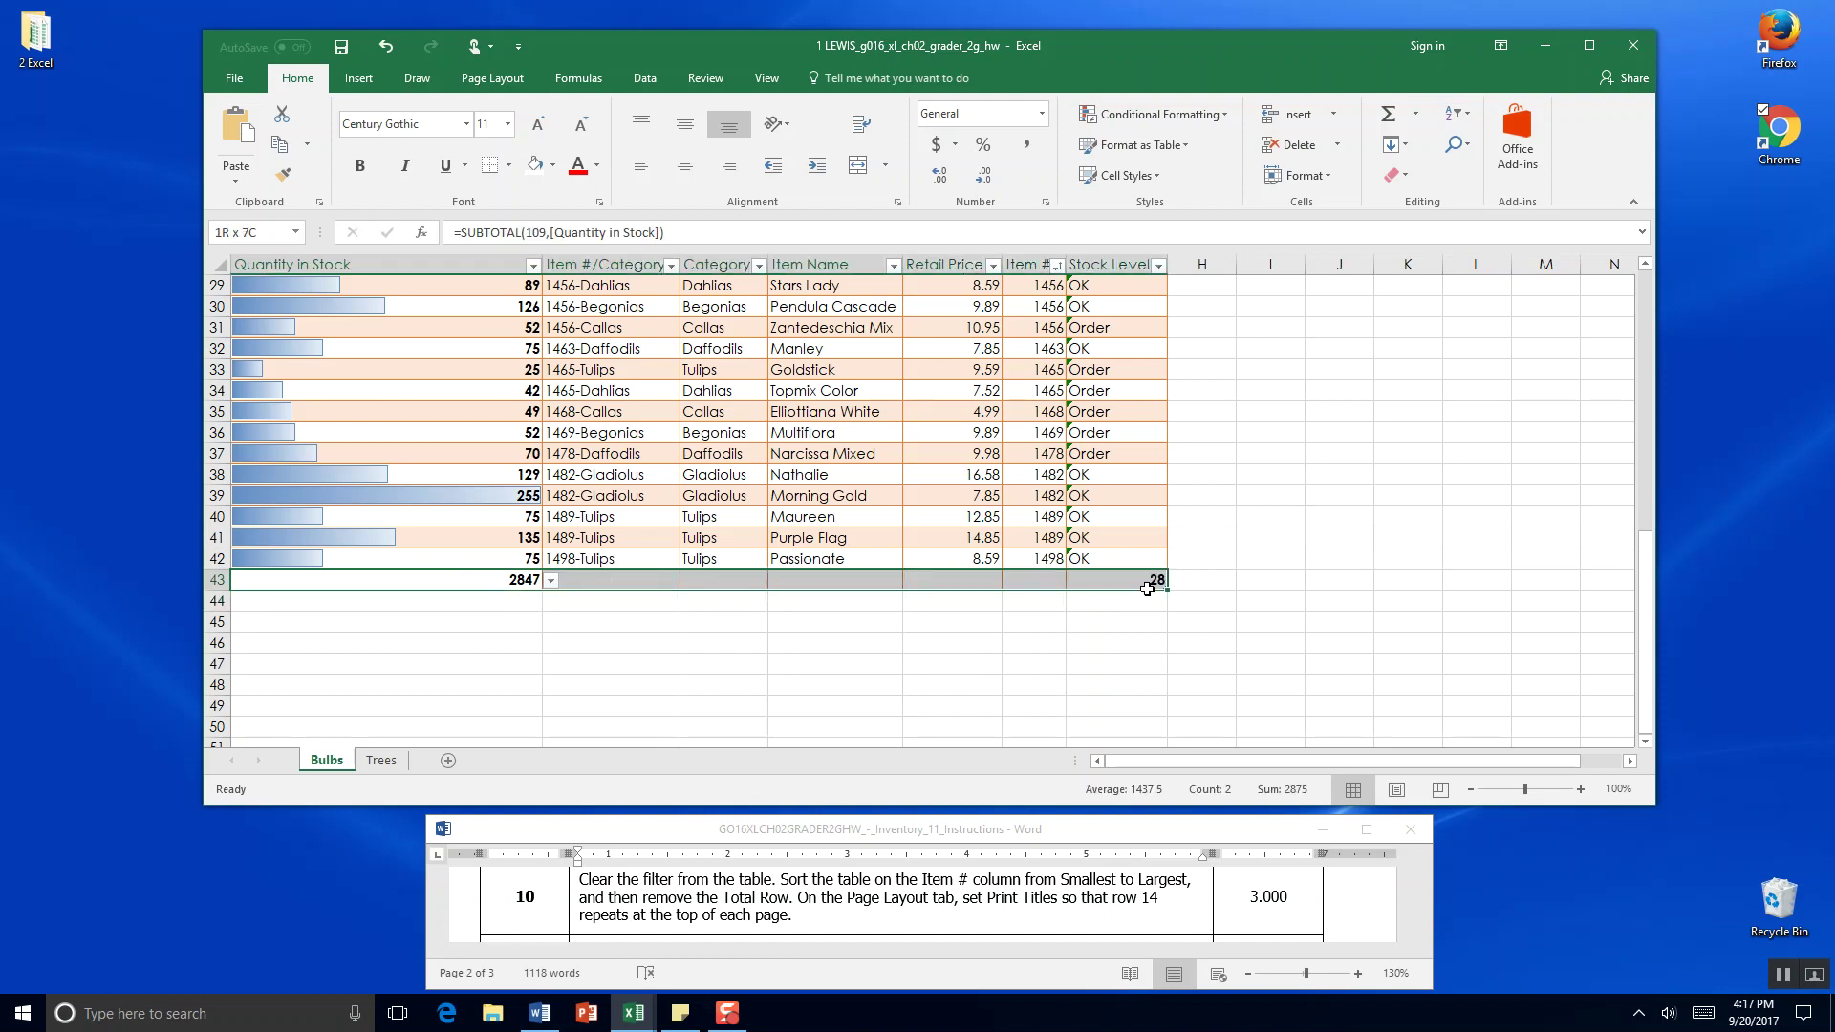
{"action": "key", "text": "Delete"}
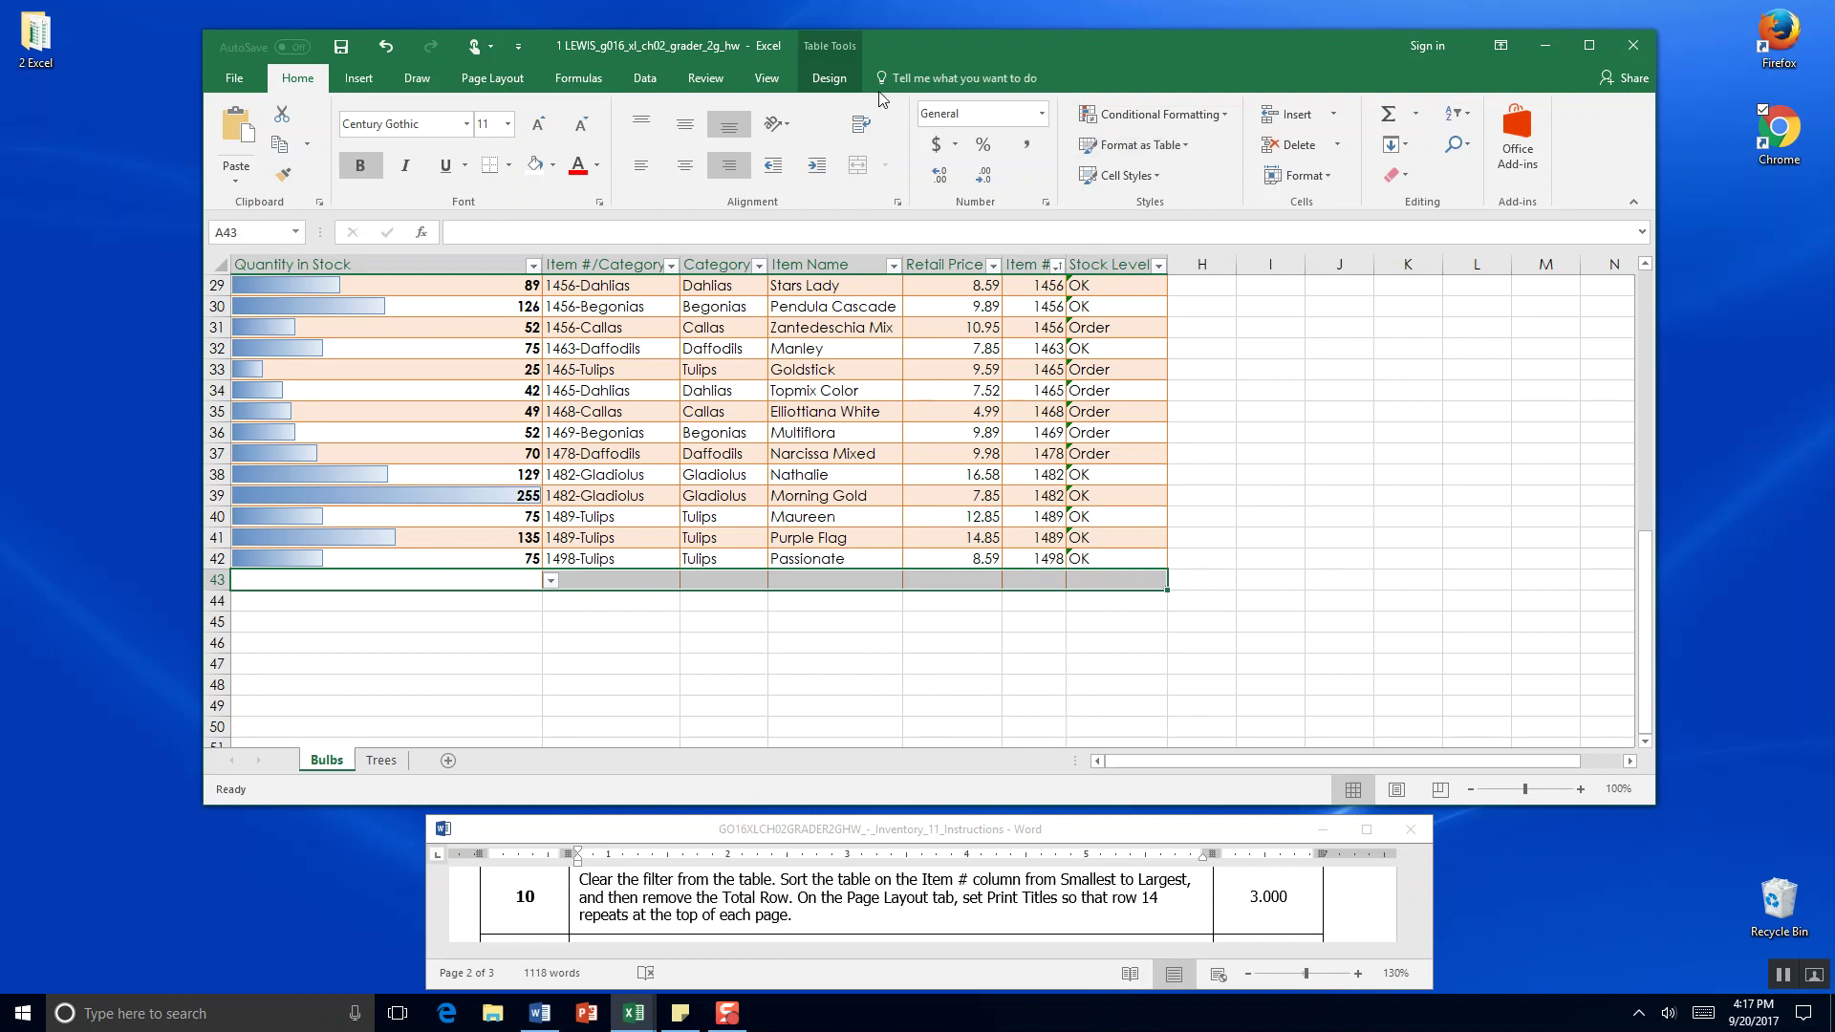
{"action": "left_click", "coordinate": [833, 82]}
{"action": "left_click", "coordinate": [870, 144]}
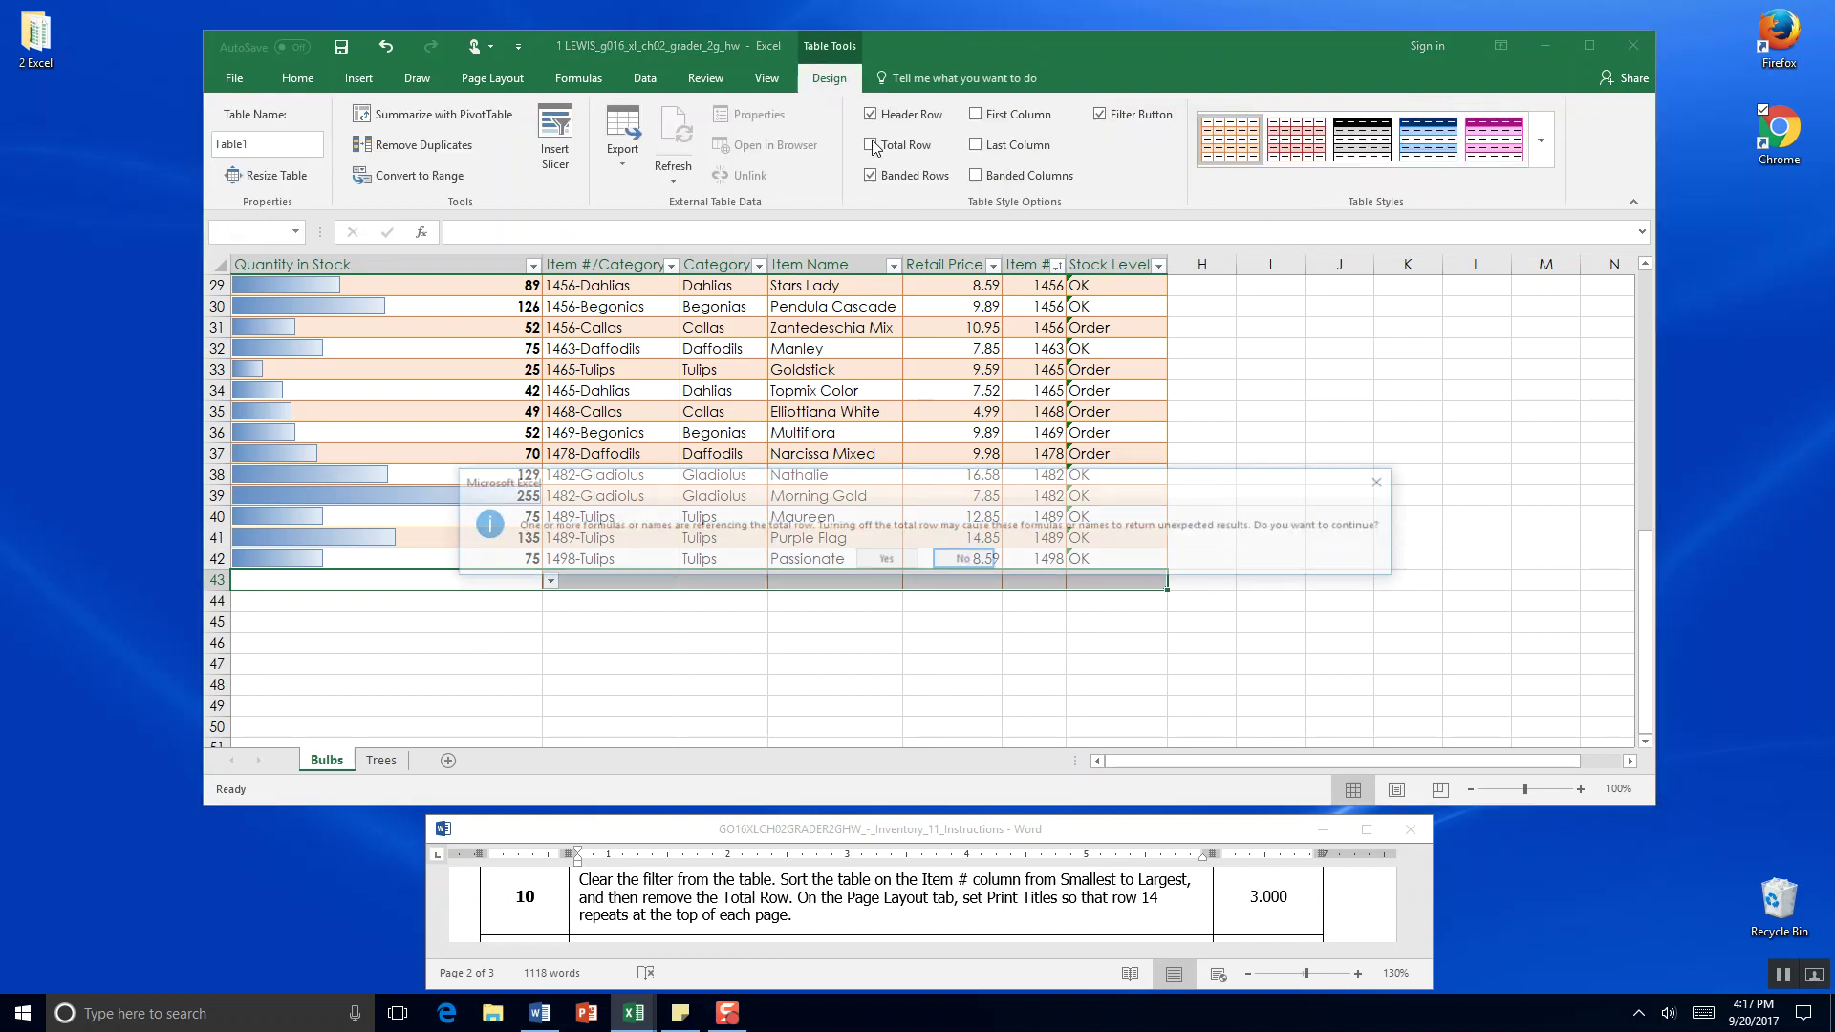
{"action": "left_click", "coordinate": [886, 559]}
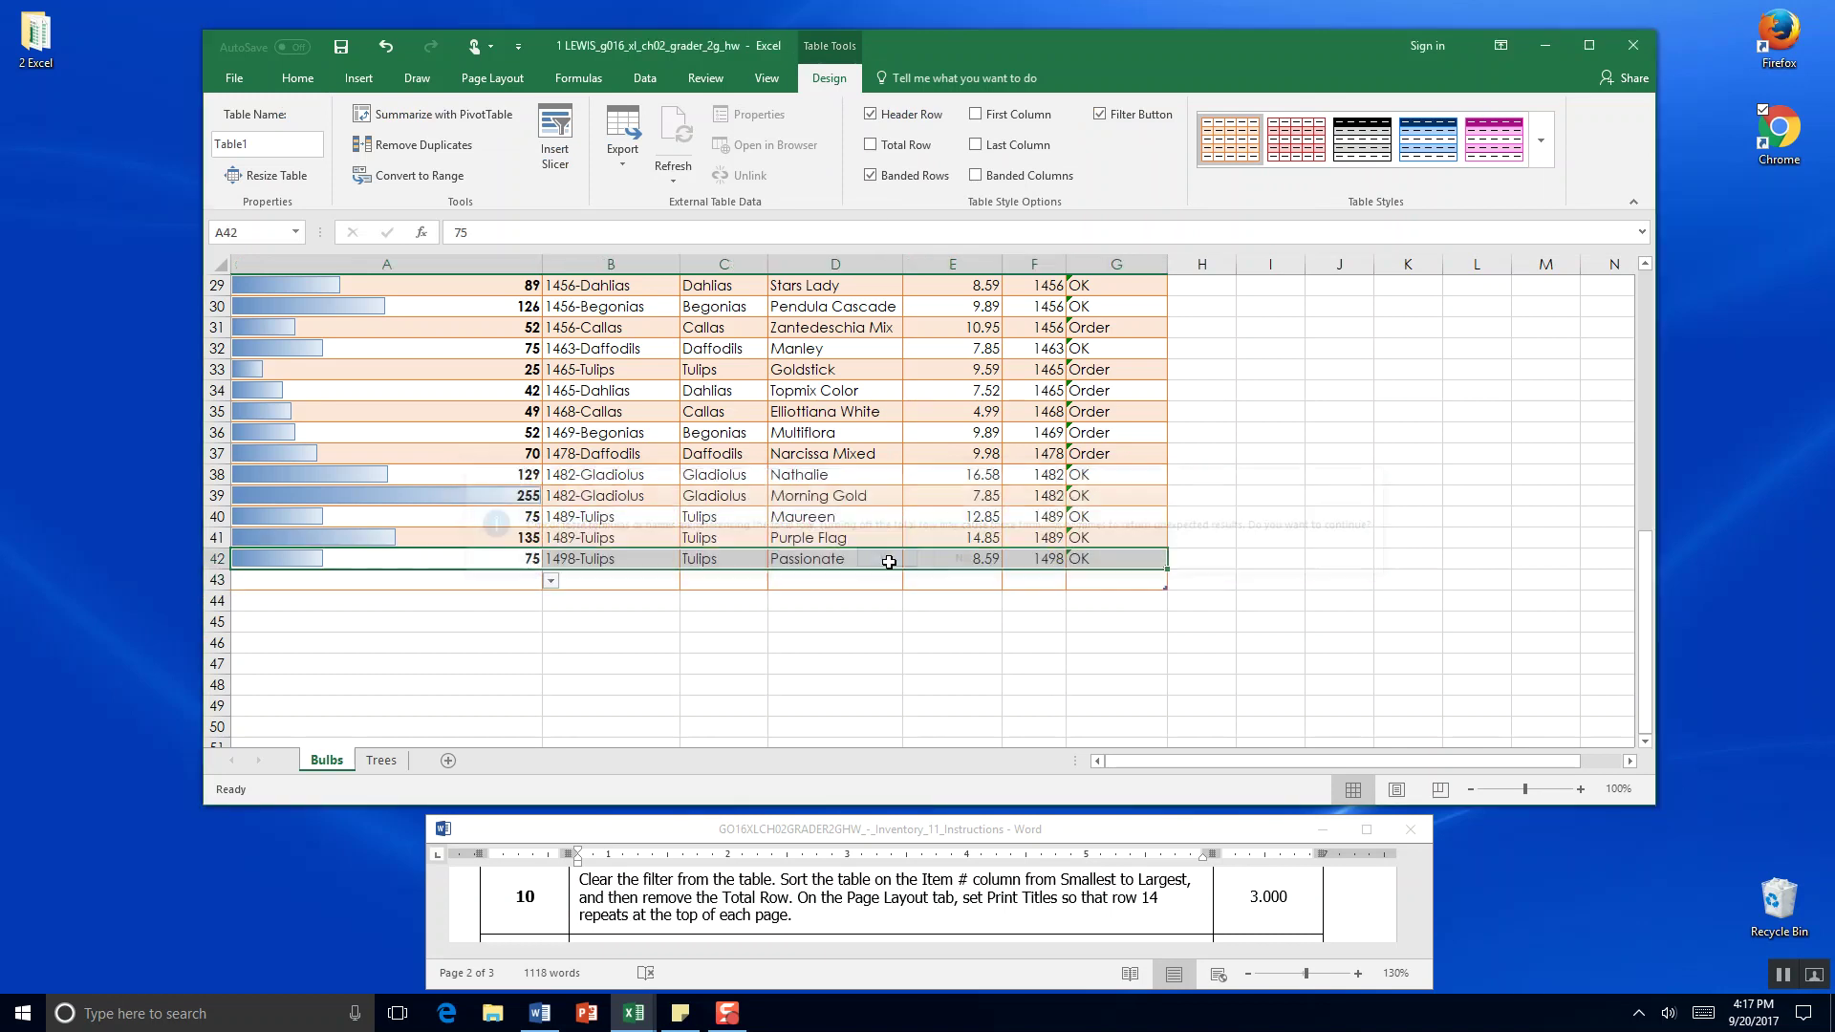
{"action": "left_click", "coordinate": [340, 46]}
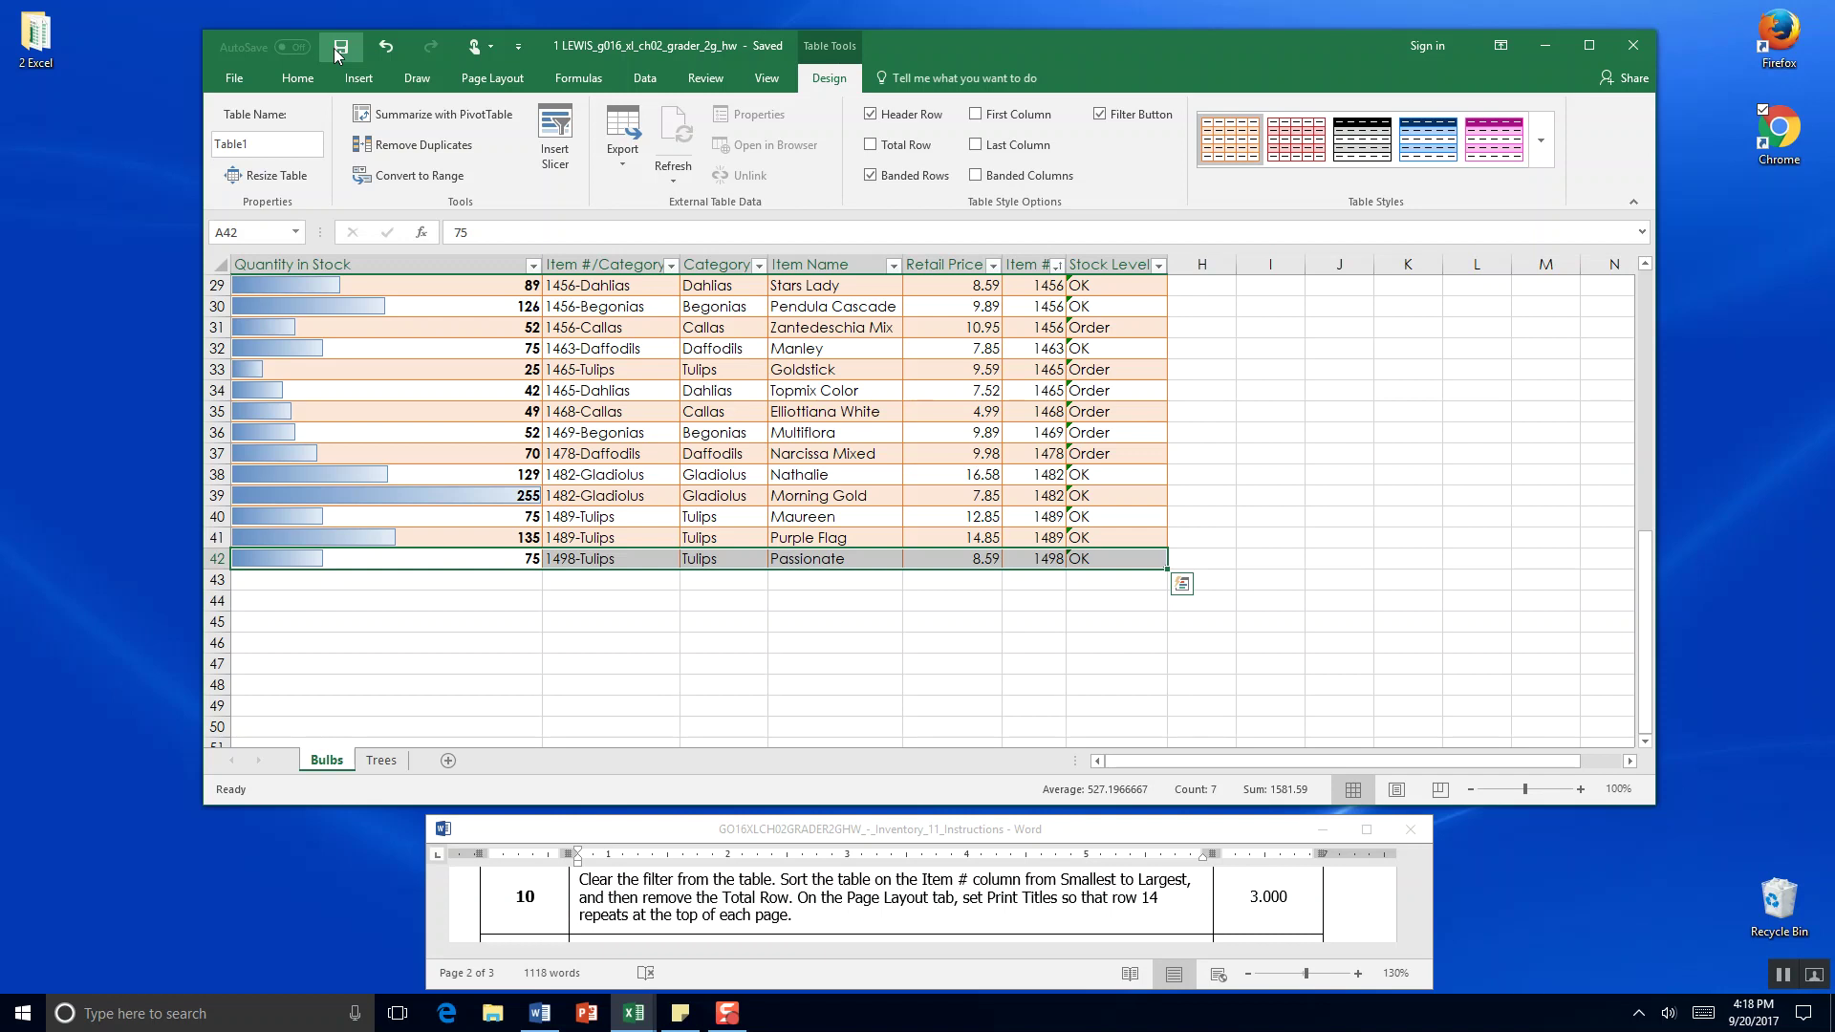
{"action": "left_click", "coordinate": [462, 77]}
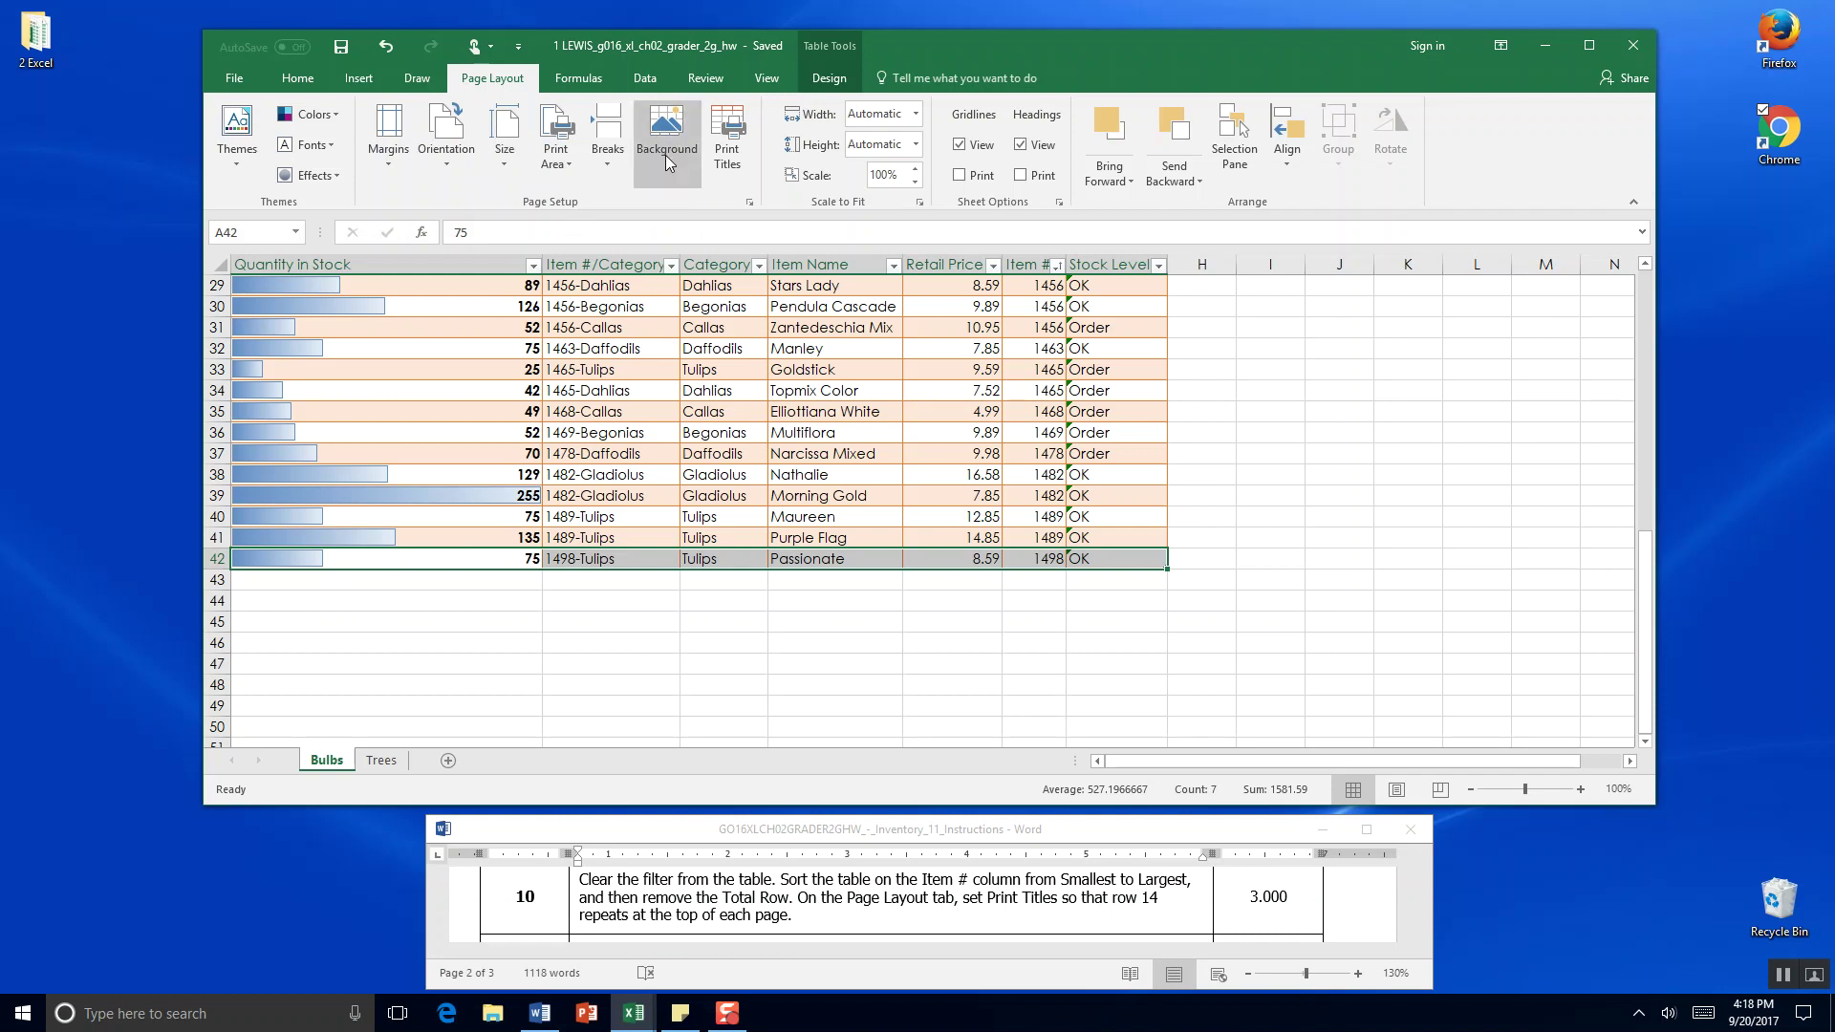
Set Page Setup's Rows to repeat at top to A14:G1 as the print titles.
{"action": "left_click", "coordinate": [727, 138]}
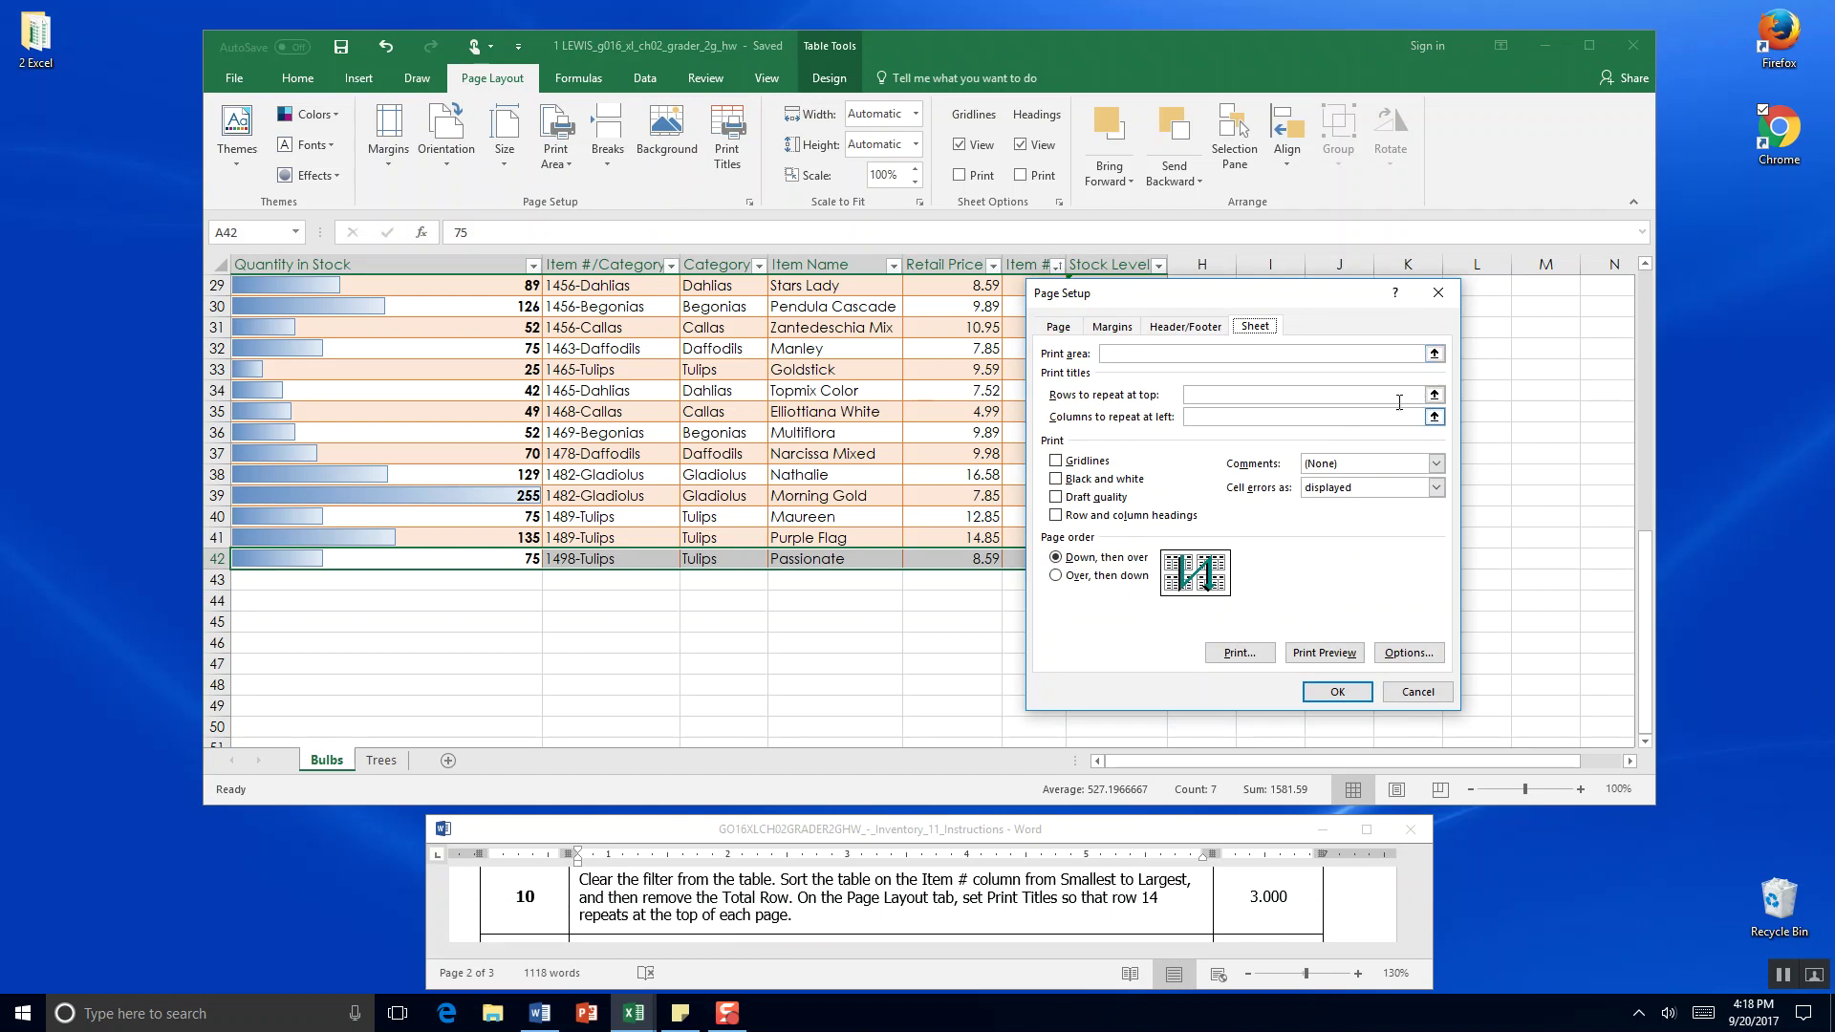
{"action": "left_click", "coordinate": [1435, 395]}
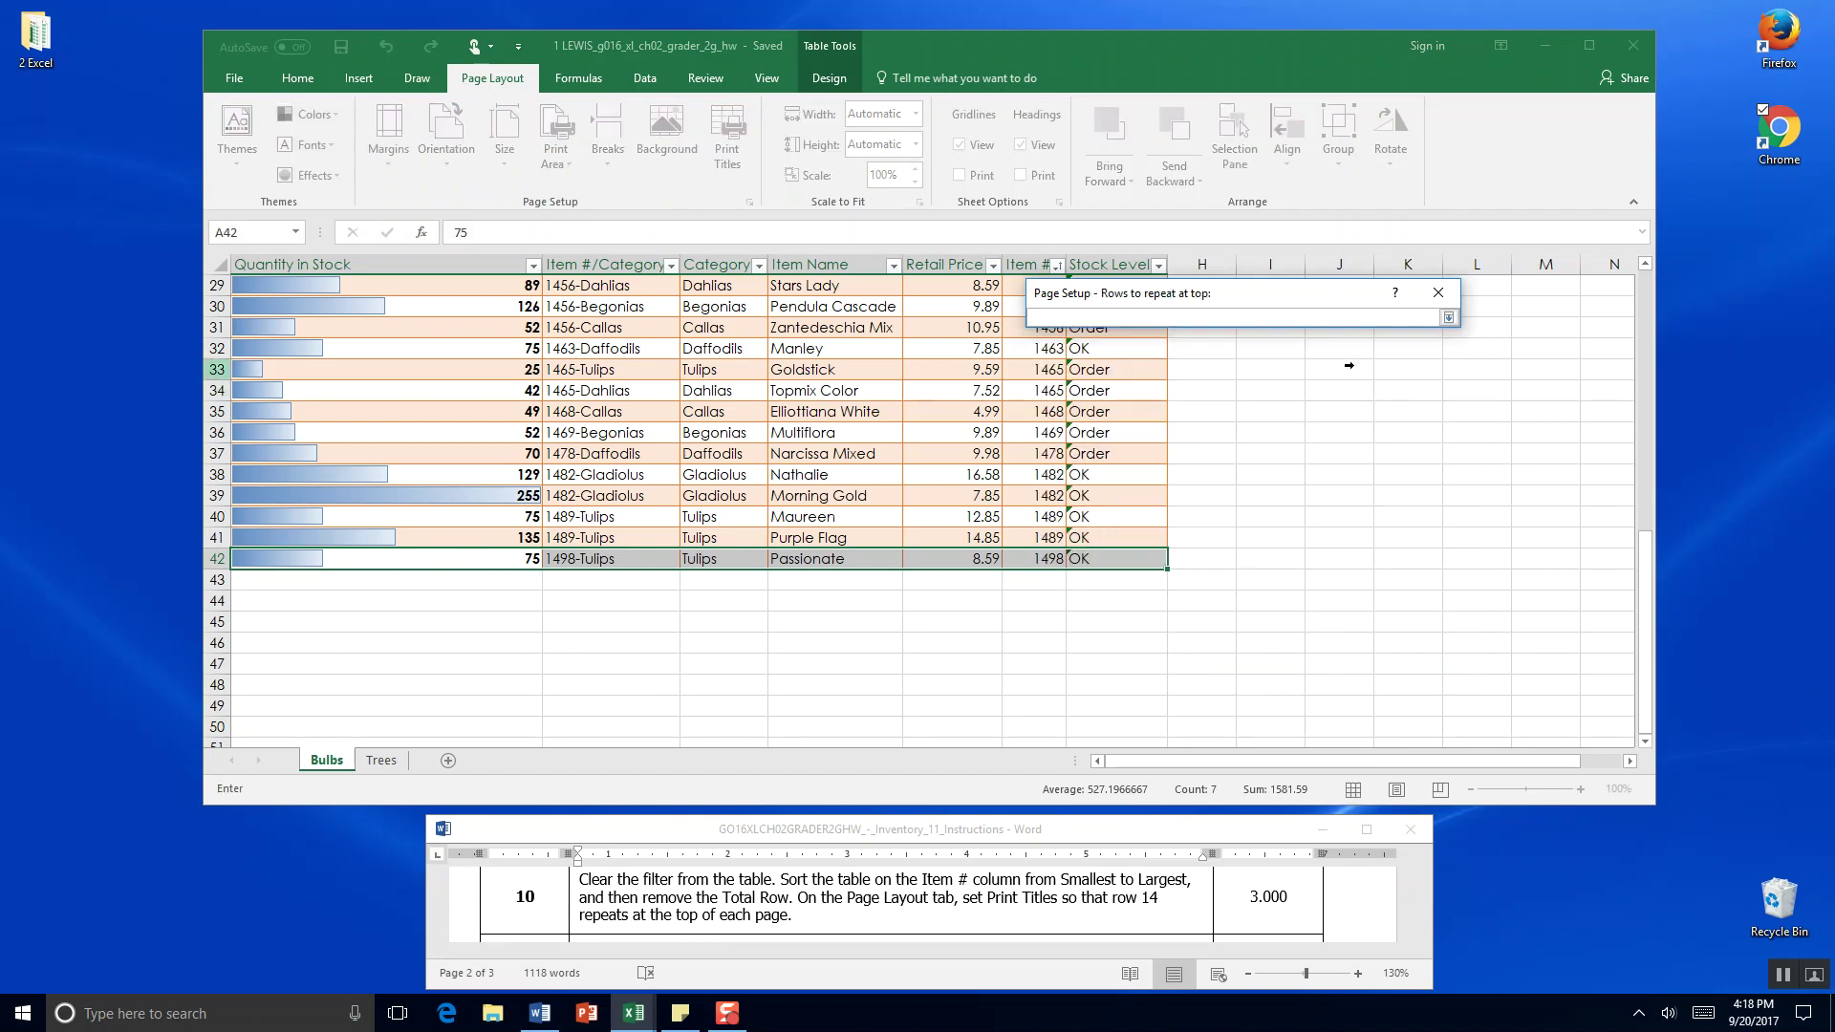
{"action": "left_click", "coordinate": [1449, 318]}
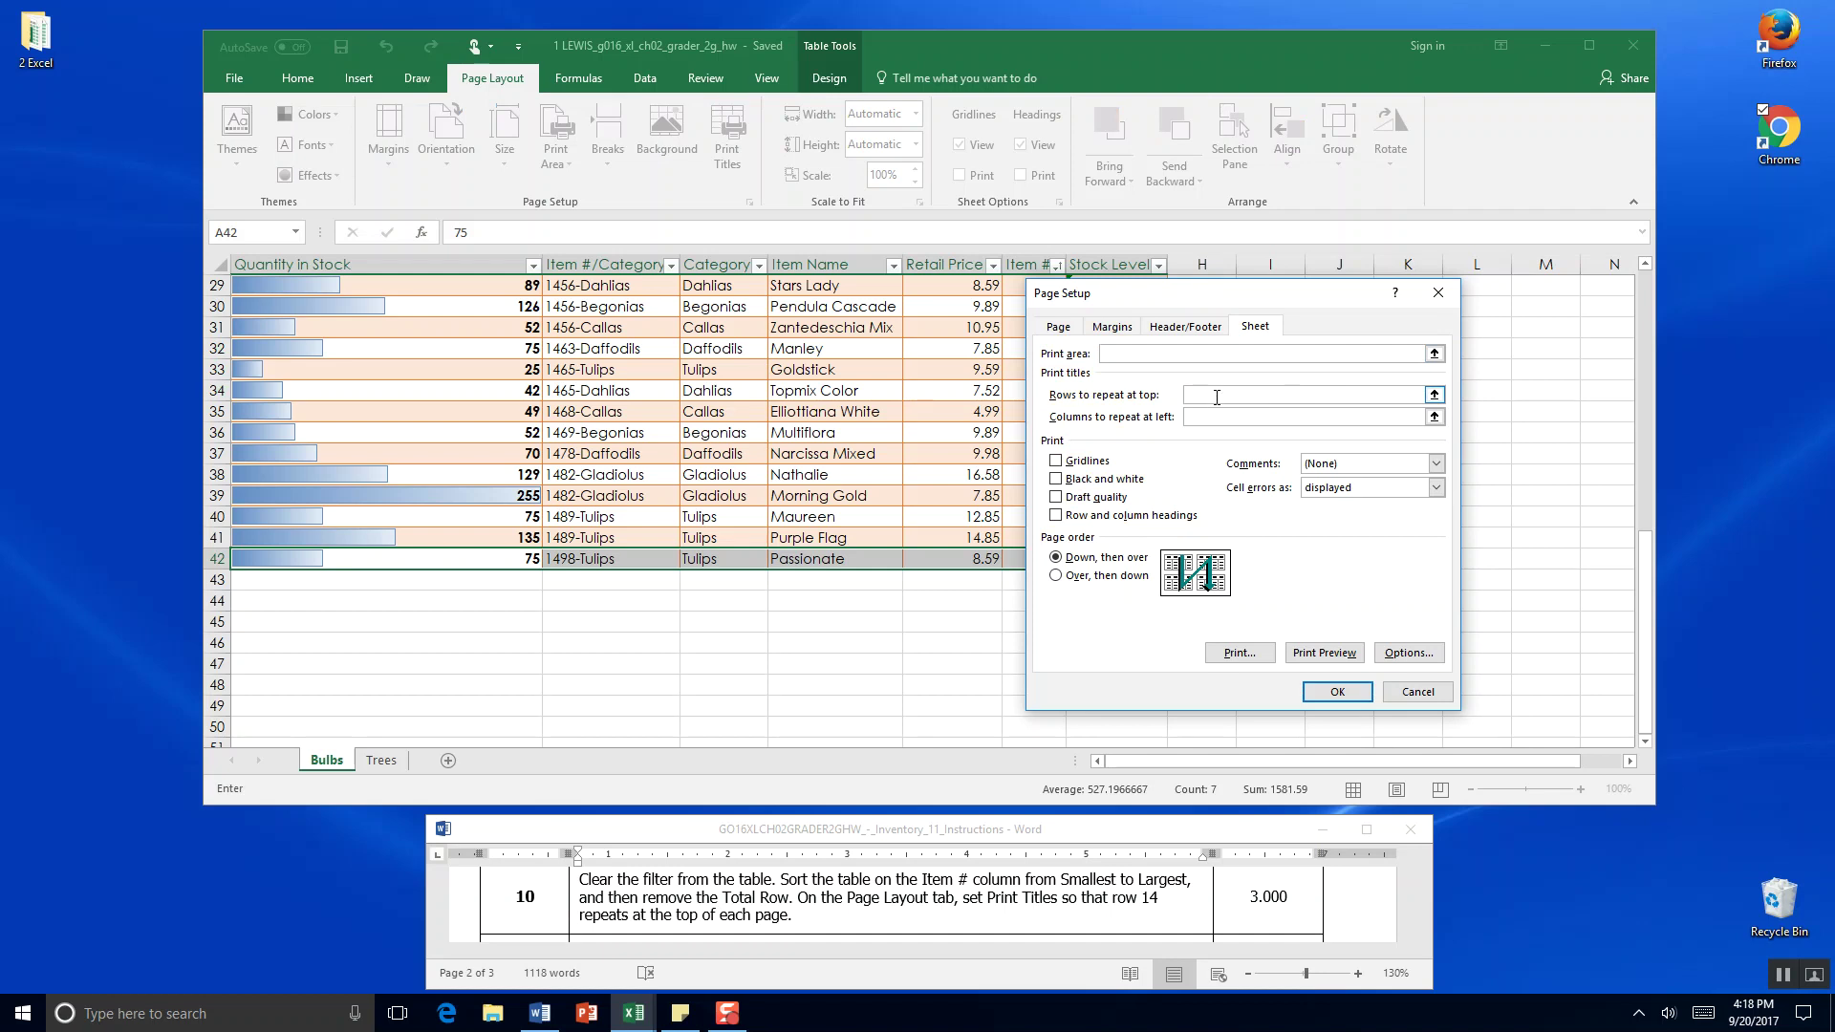
{"action": "type", "text": "A14"}
{"action": "scroll", "coordinate": [1211, 394], "scroll_direction": "up", "scroll_amount": 7}
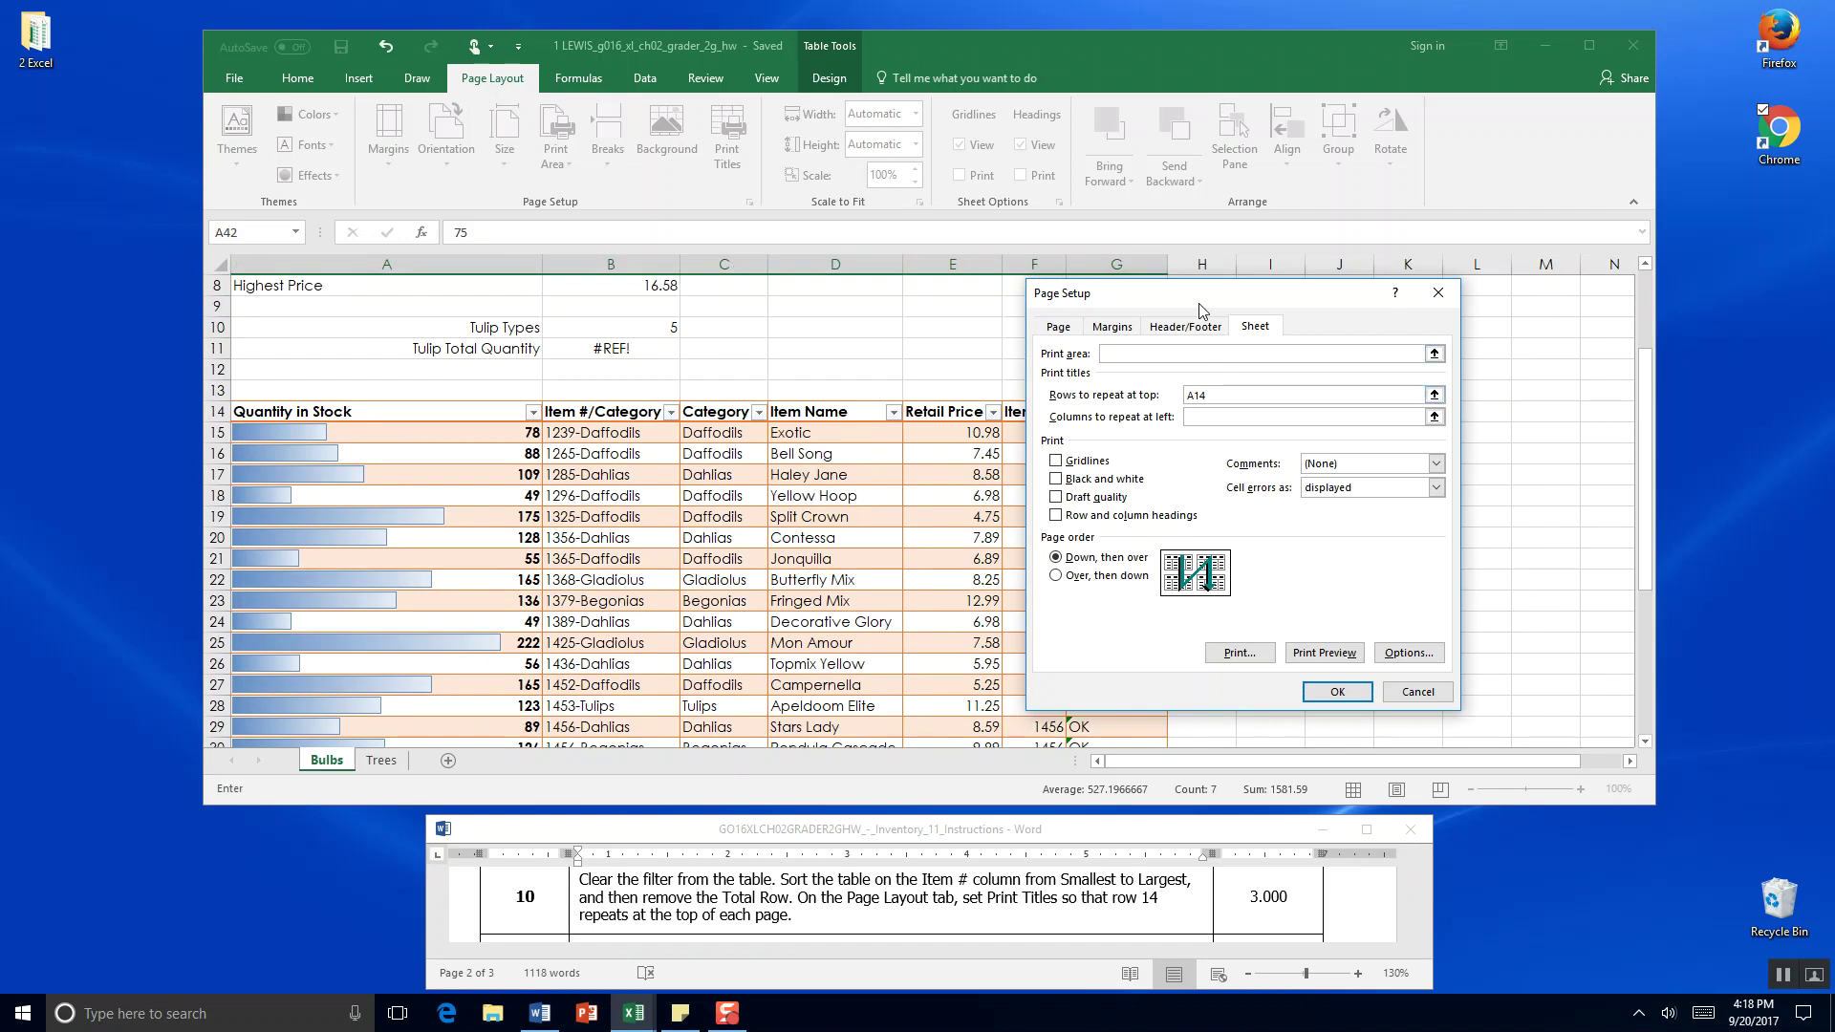
{"action": "left_click_drag", "start_coordinate": [1202, 311], "coordinate": [1139, 308]}
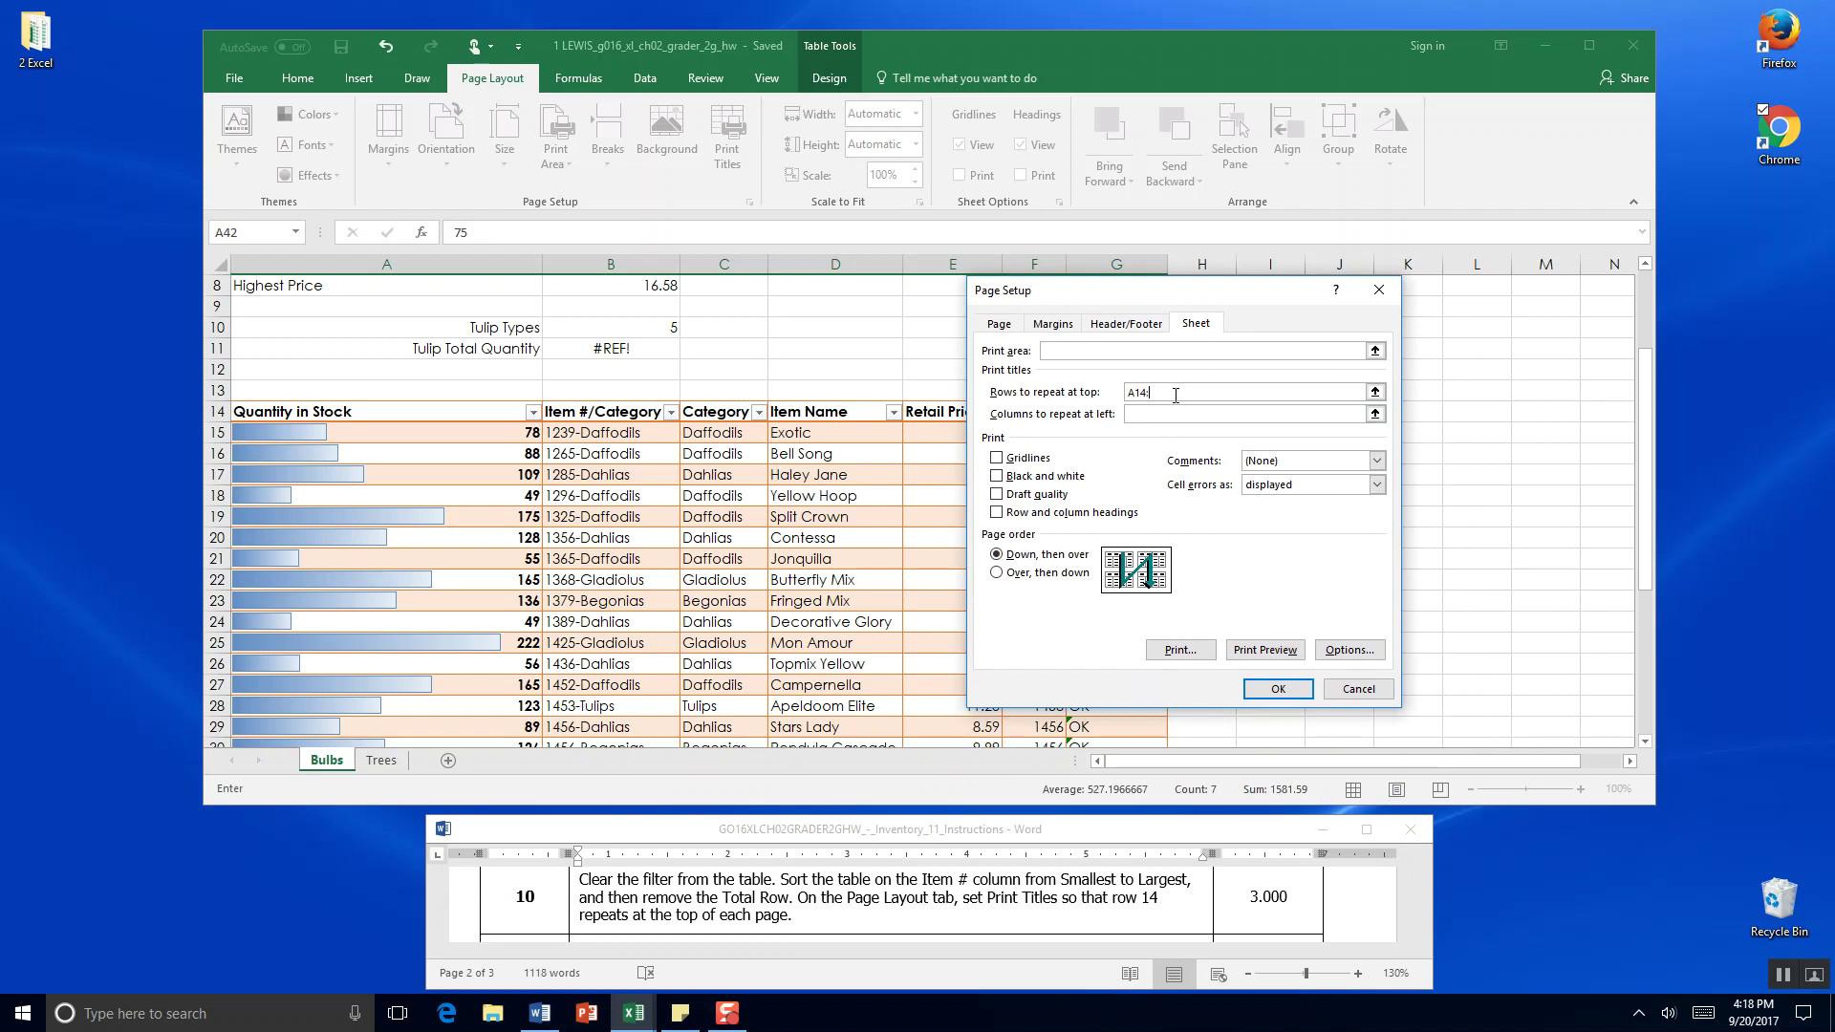
{"action": "type", "text": "G14"}
{"action": "left_click", "coordinate": [1278, 690]}
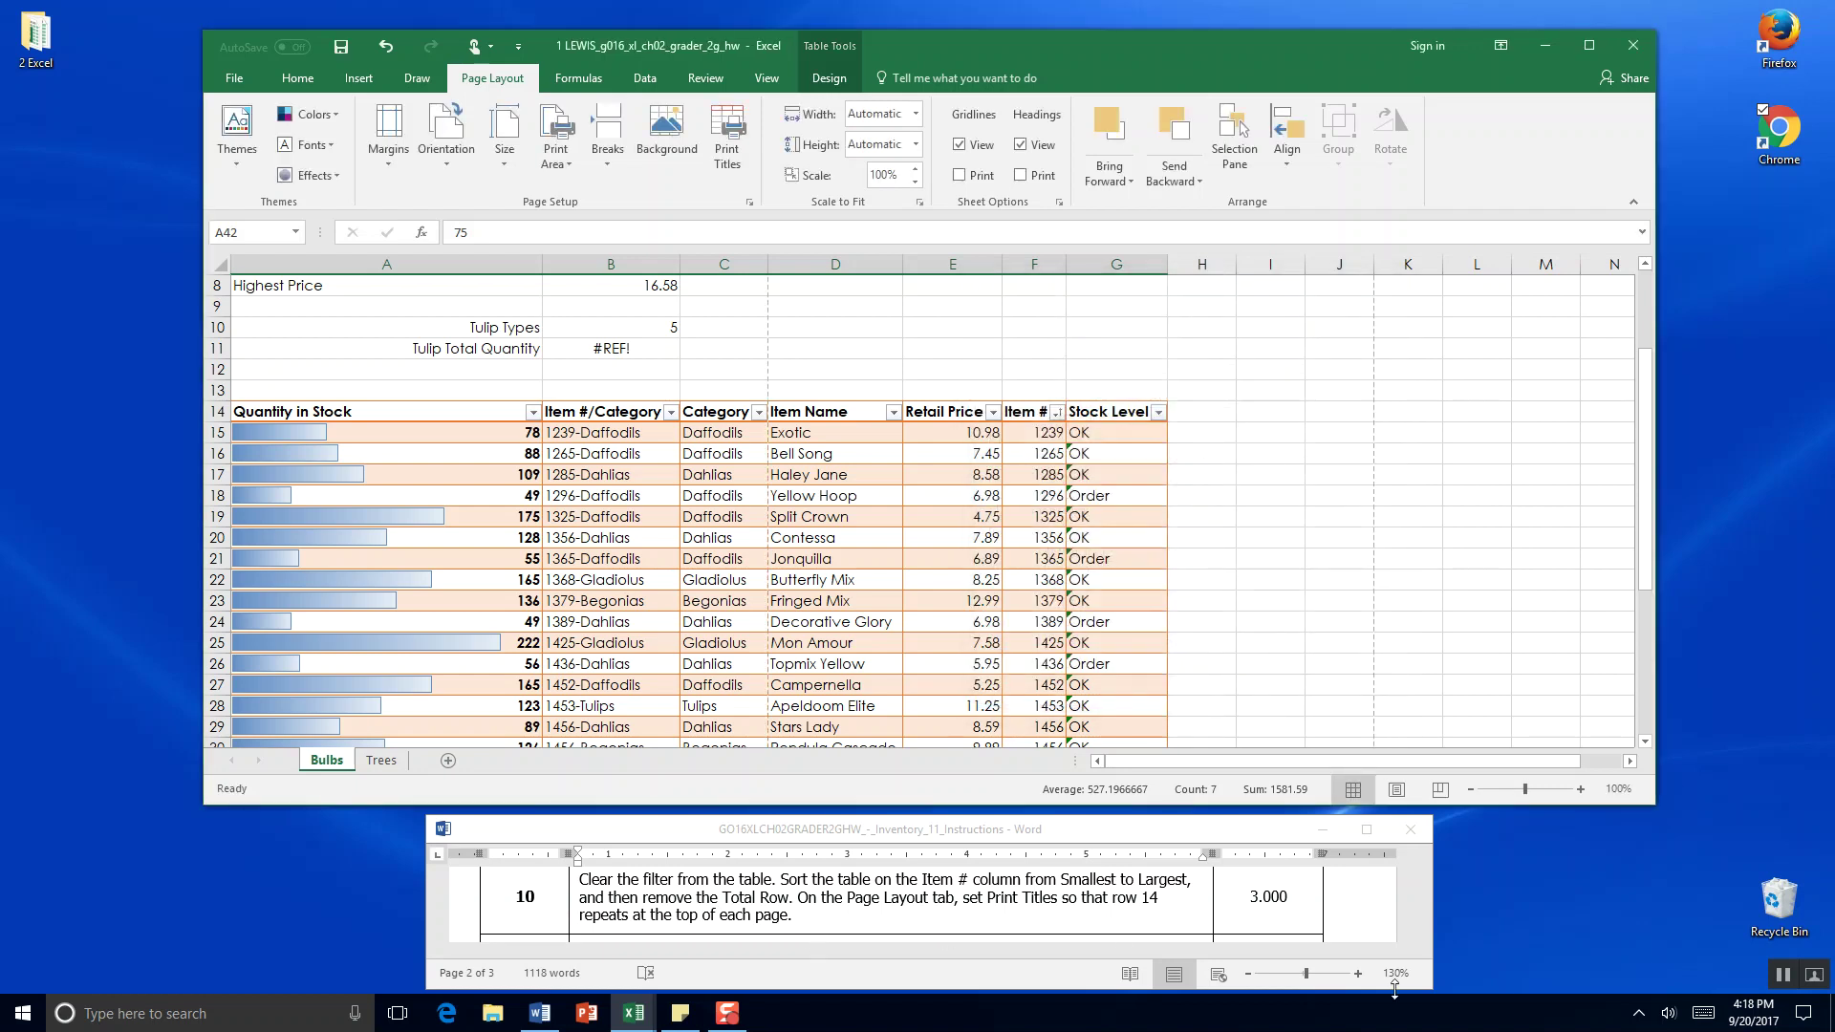